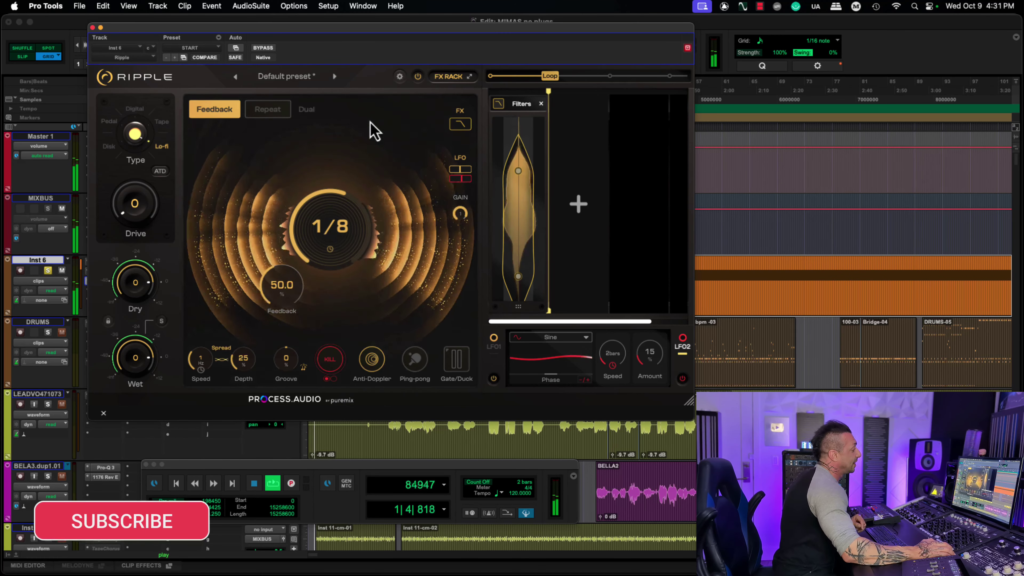
Play the Inst 6 track with the Ripple delay bypassed and with it active to compare the sound.
key("space")
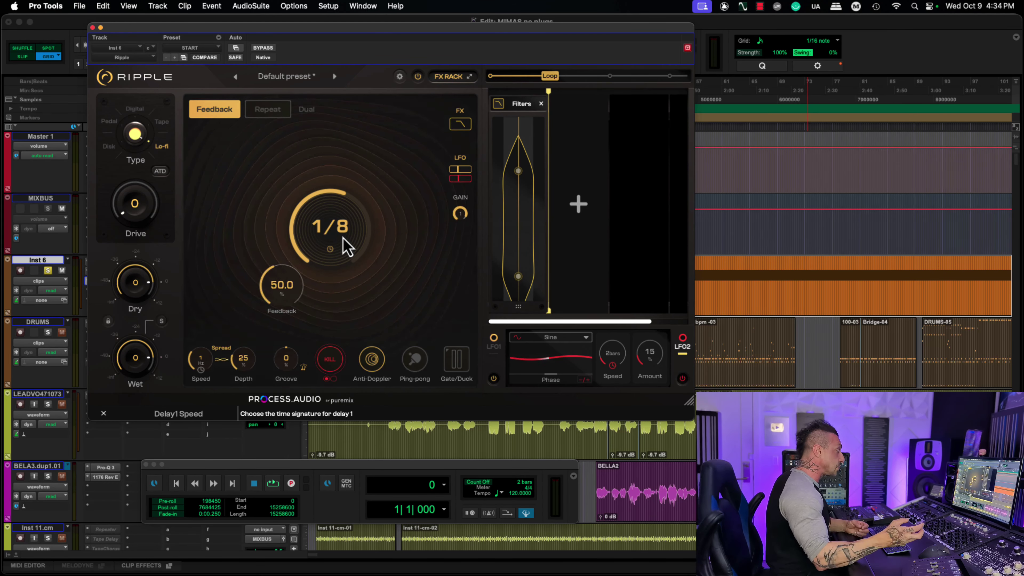
left_click(262, 49)
key("space")
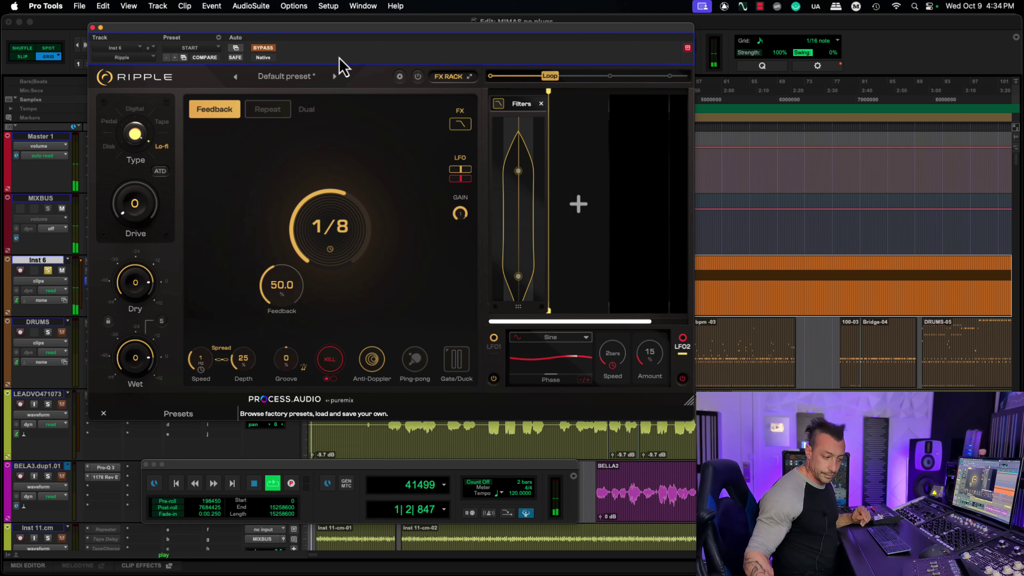
key("space")
left_click(263, 48)
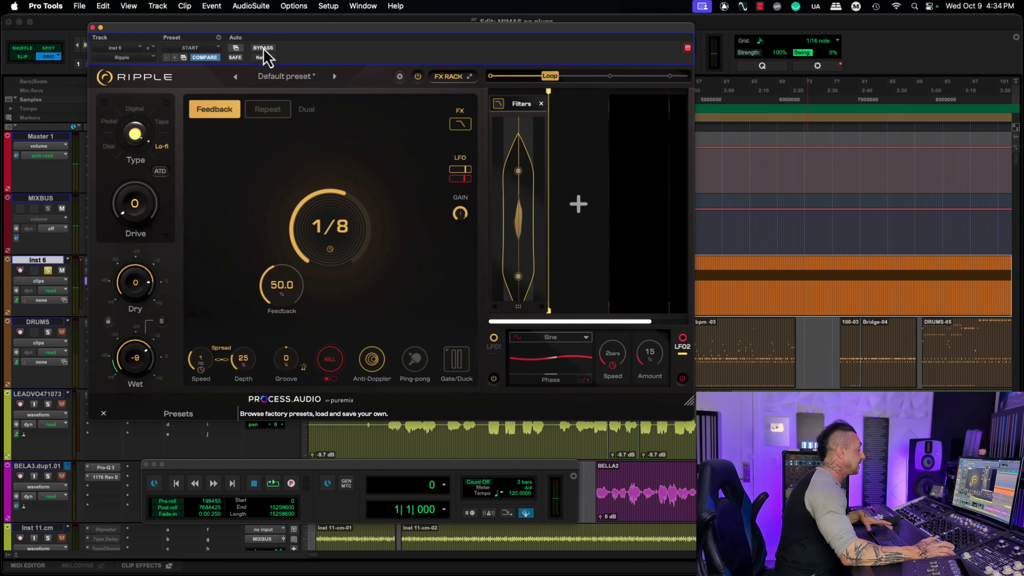
key("space")
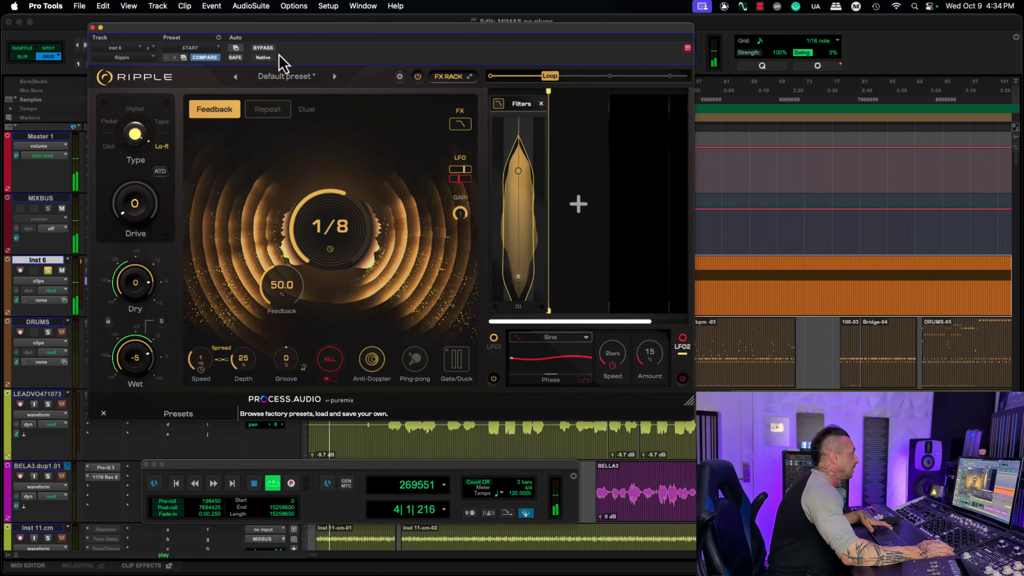
key("space")
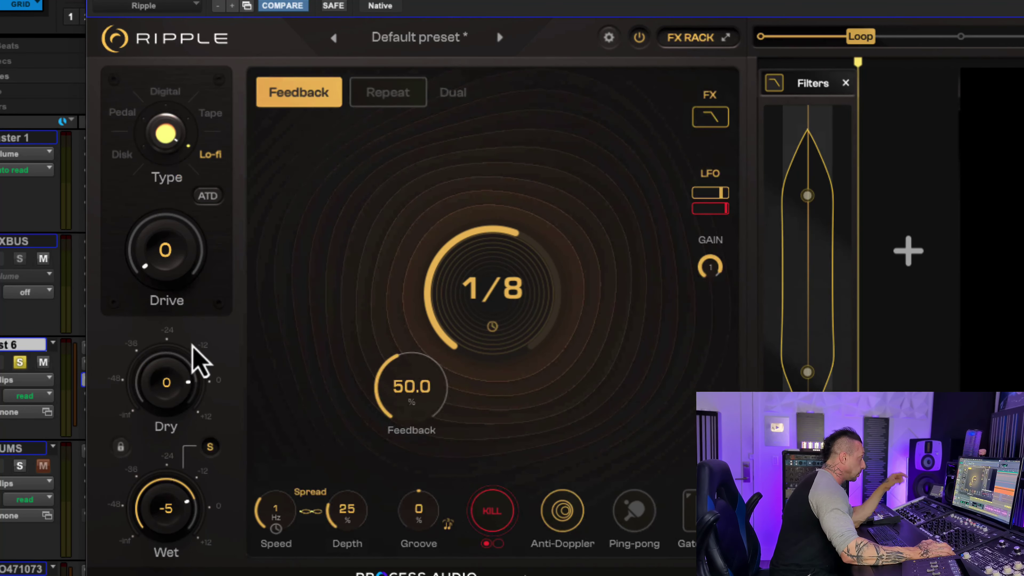
Audition the Digital, Tape, Pedal and Lo-fi delay types, ending on the Disk type.
left_click(141, 158)
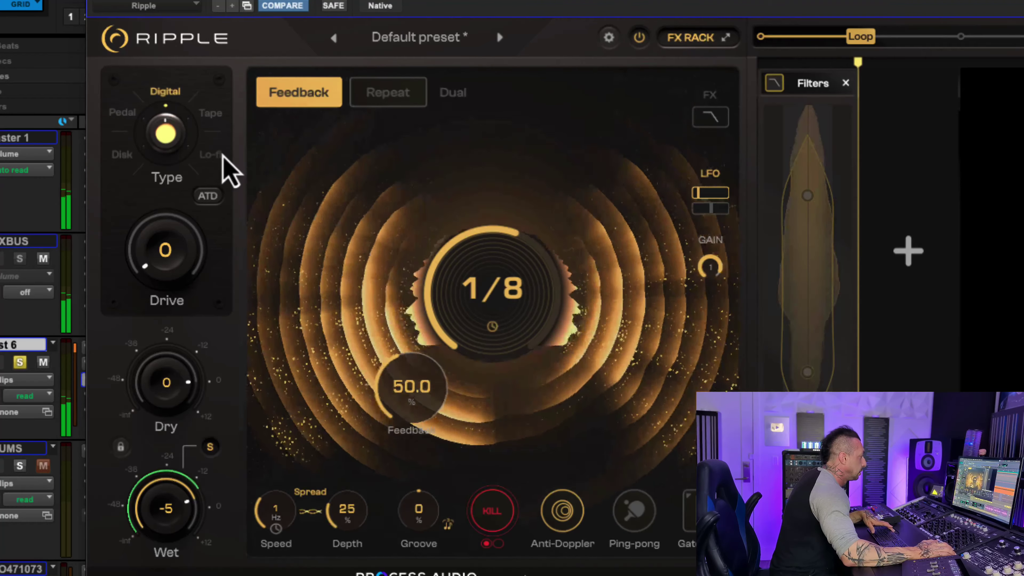
left_click(212, 117)
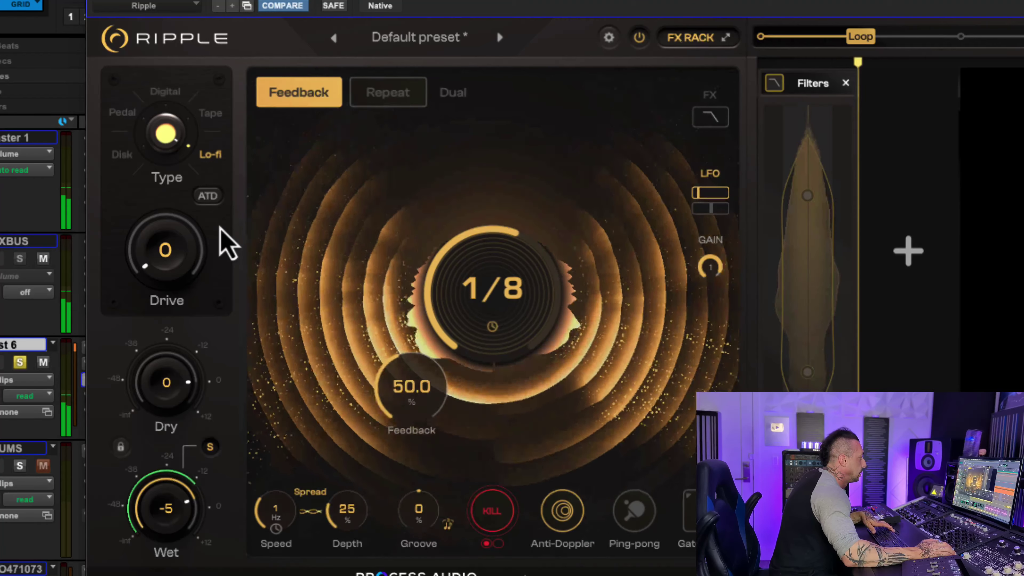
left_click(122, 113)
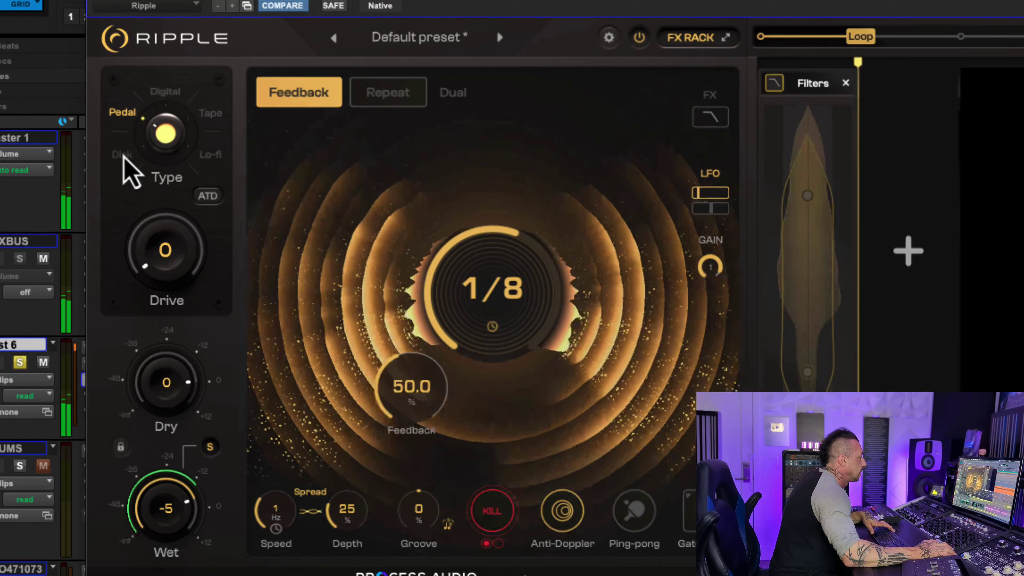
left_click(168, 98)
left_click(211, 116)
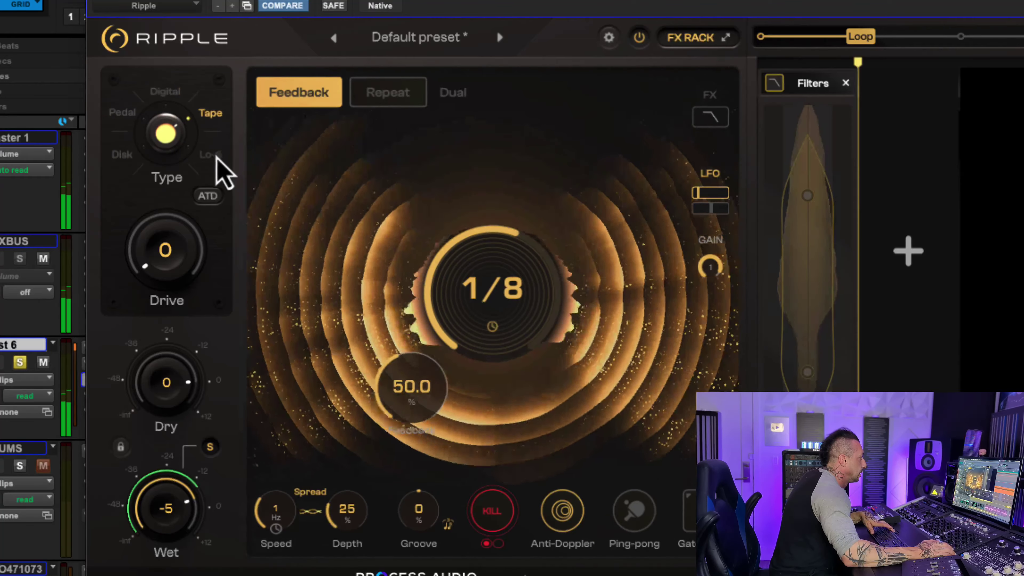
left_click(213, 156)
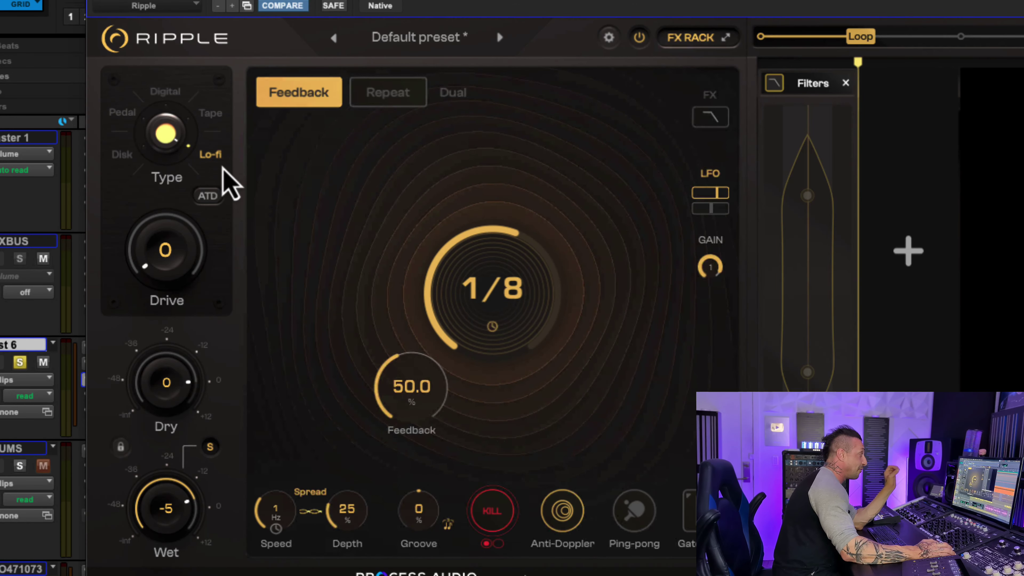
left_click(128, 156)
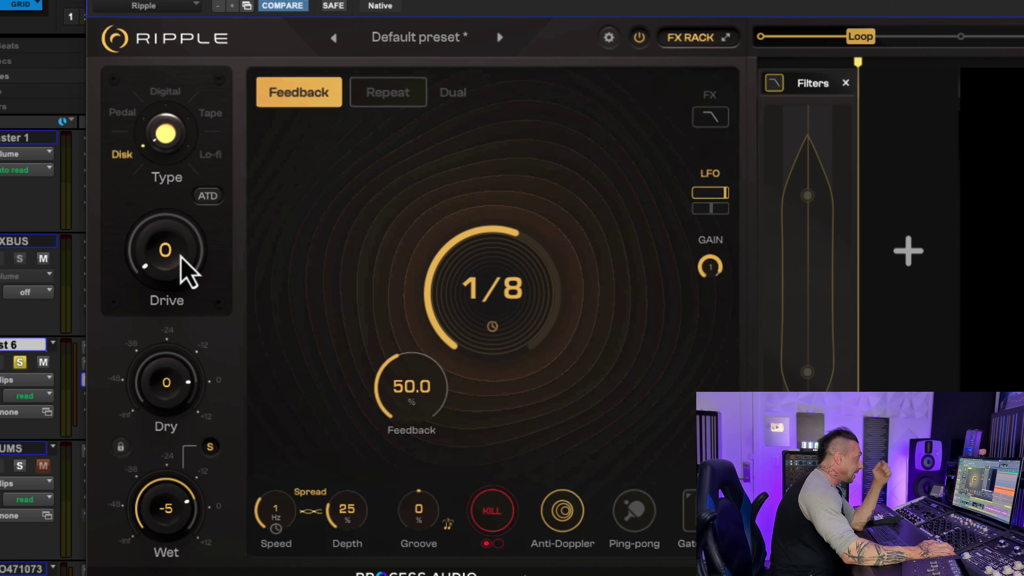
Try the Drive at about 55 on the Disk delay type, then lower it.
left_click_drag(189, 275, 150, 366)
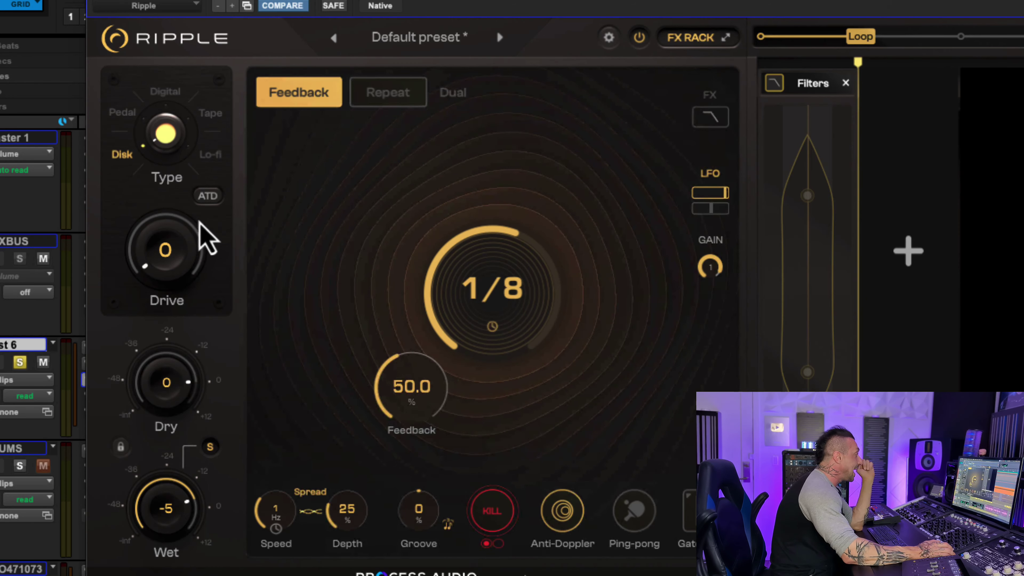
left_click(206, 197)
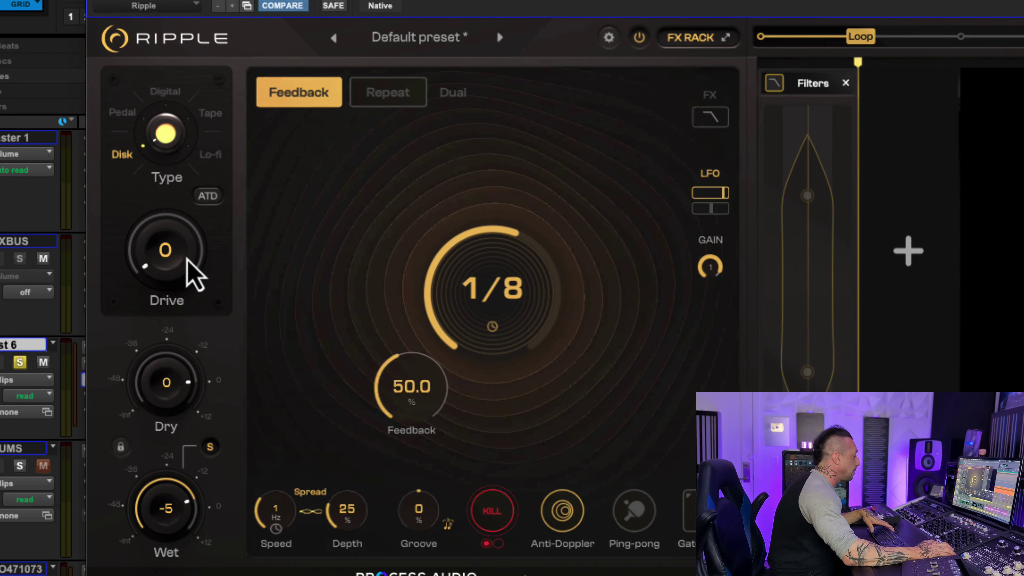
left_click_drag(165, 257, 166, 140)
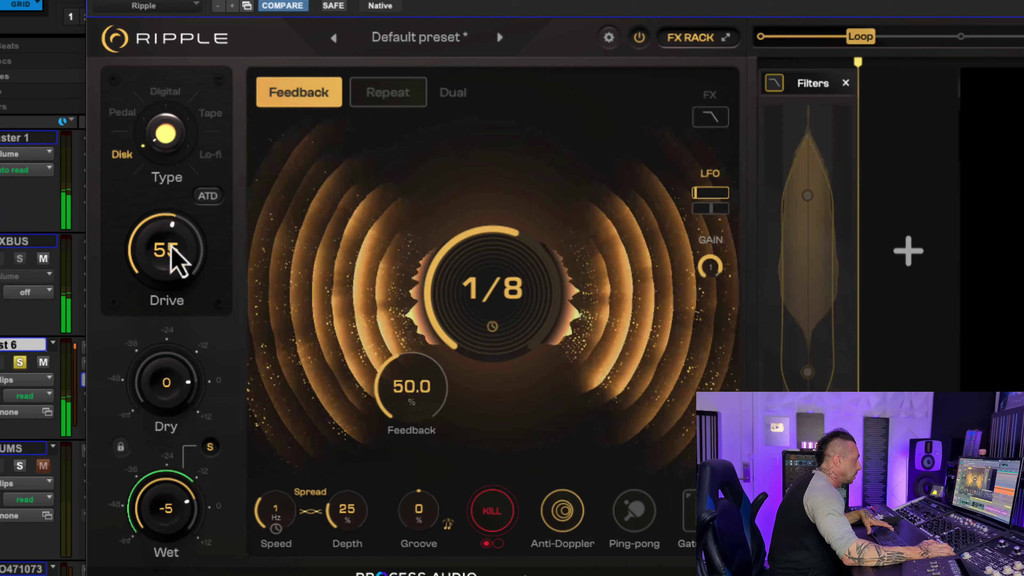
left_click_drag(179, 256, 155, 283)
Audition varying Drive amounts on the Pedal, Digital, Tape and Lo-fi delay types, then reset Drive to 0.
left_click(121, 114)
left_click_drag(161, 220, 170, 281)
mouse_move(166, 239)
left_mouse_down()
mouse_move(162, 179)
mouse_move(167, 236)
left_mouse_up()
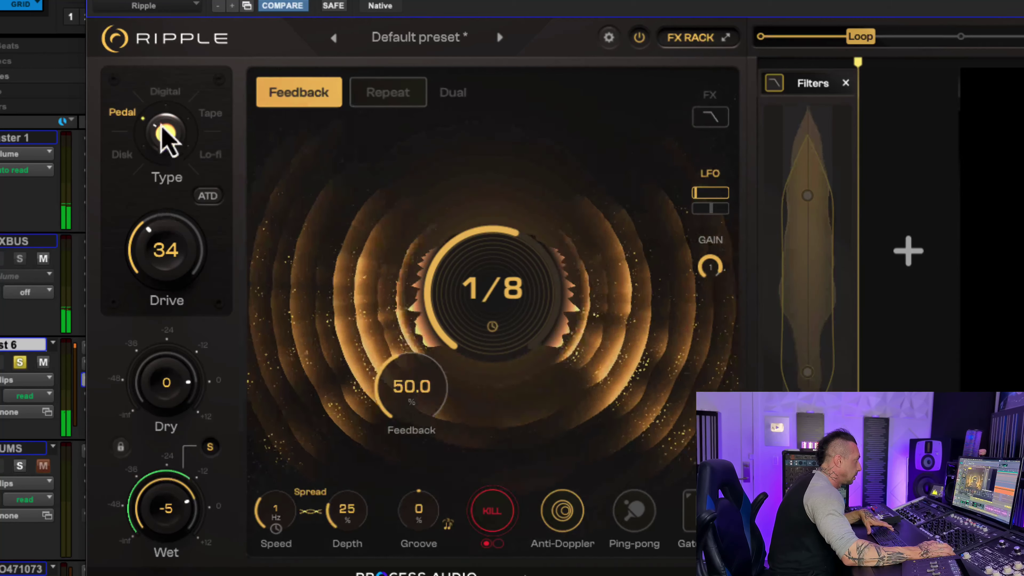
left_click(165, 94)
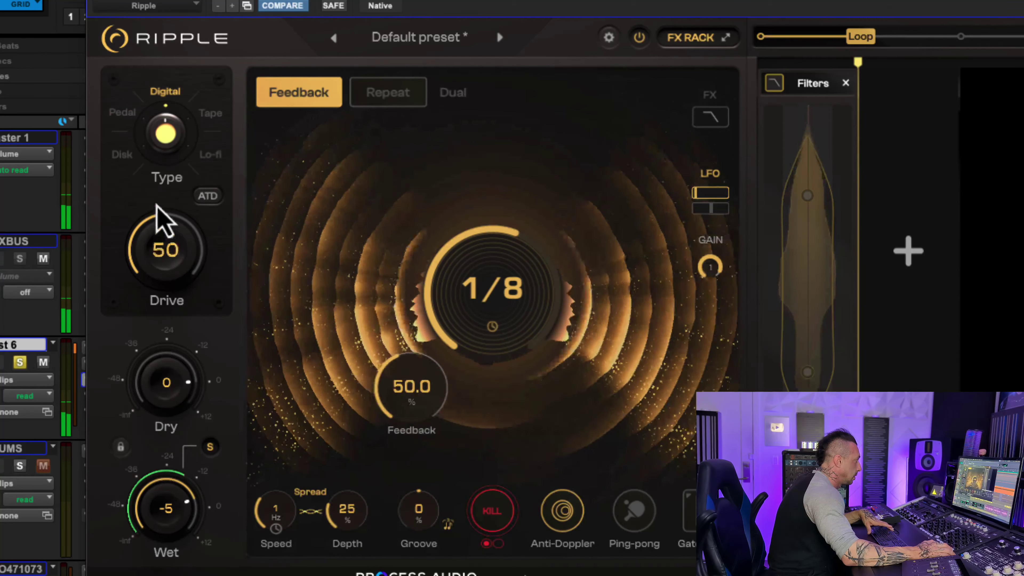
left_click_drag(164, 219, 168, 194)
left_click(210, 115)
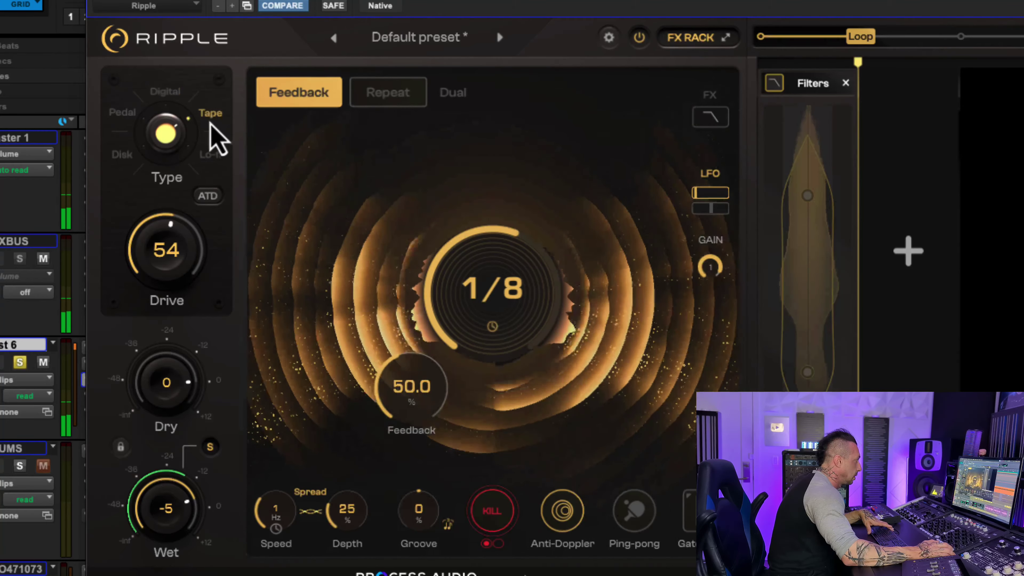
mouse_move(174, 237)
left_mouse_down()
mouse_move(167, 324)
mouse_move(158, 233)
mouse_move(169, 300)
mouse_move(182, 196)
mouse_move(178, 278)
mouse_move(190, 267)
mouse_move(192, 222)
mouse_move(185, 238)
left_mouse_up()
left_click(210, 155)
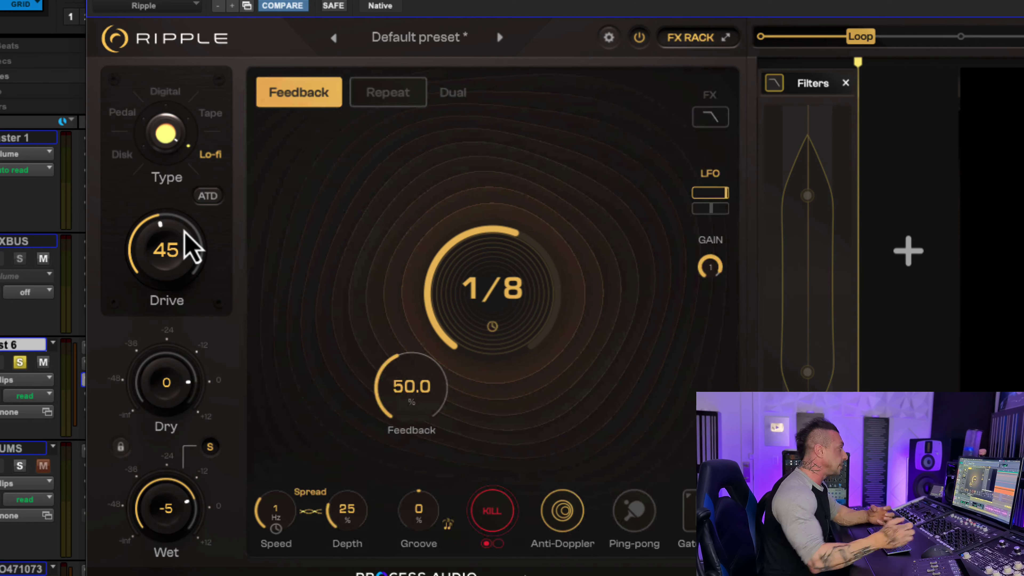
left_click_drag(164, 252, 147, 454)
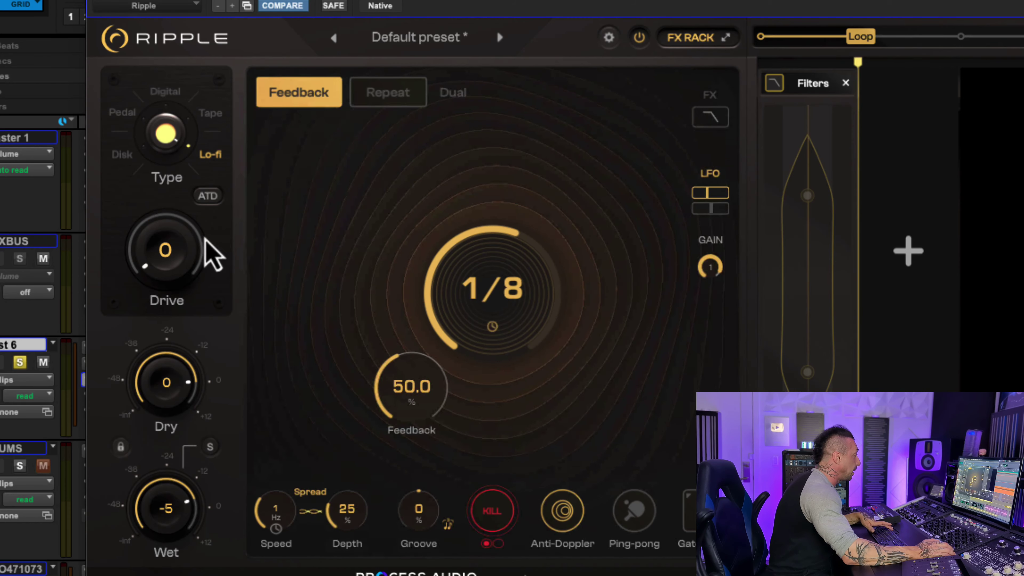
Try the Pedal delay type with Drive at 38, and switch ATD on and off to compare.
left_click_drag(167, 293, 160, 156)
left_click(129, 121)
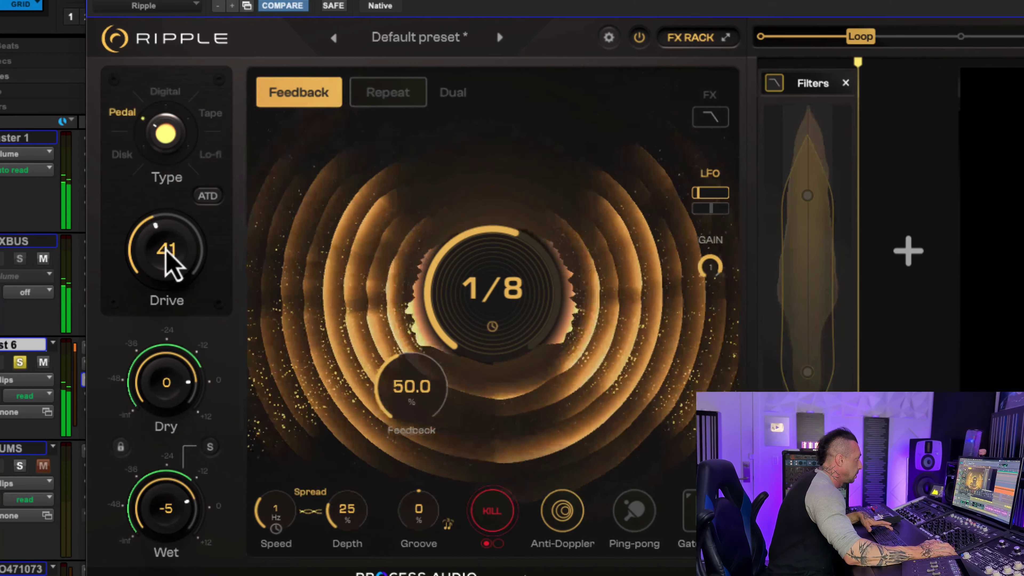
mouse_move(174, 267)
left_mouse_down()
mouse_move(164, 252)
mouse_move(178, 256)
mouse_move(205, 224)
mouse_move(174, 246)
mouse_move(178, 280)
left_mouse_up()
left_click(205, 197)
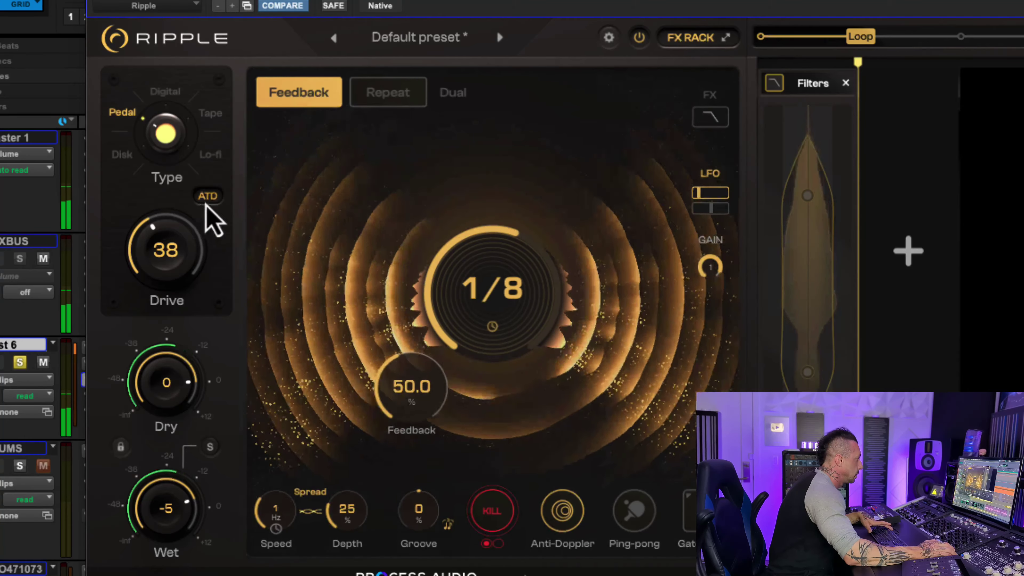
left_click(206, 201)
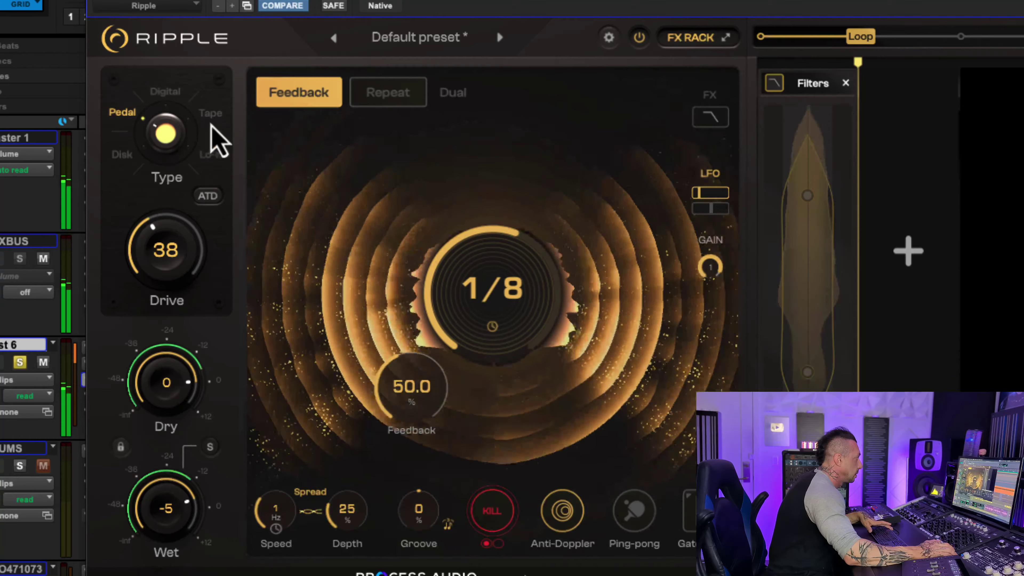
Set the delay type to Tape with Drive at 44 and enable ATD.
left_click(211, 115)
left_click_drag(189, 245, 203, 202)
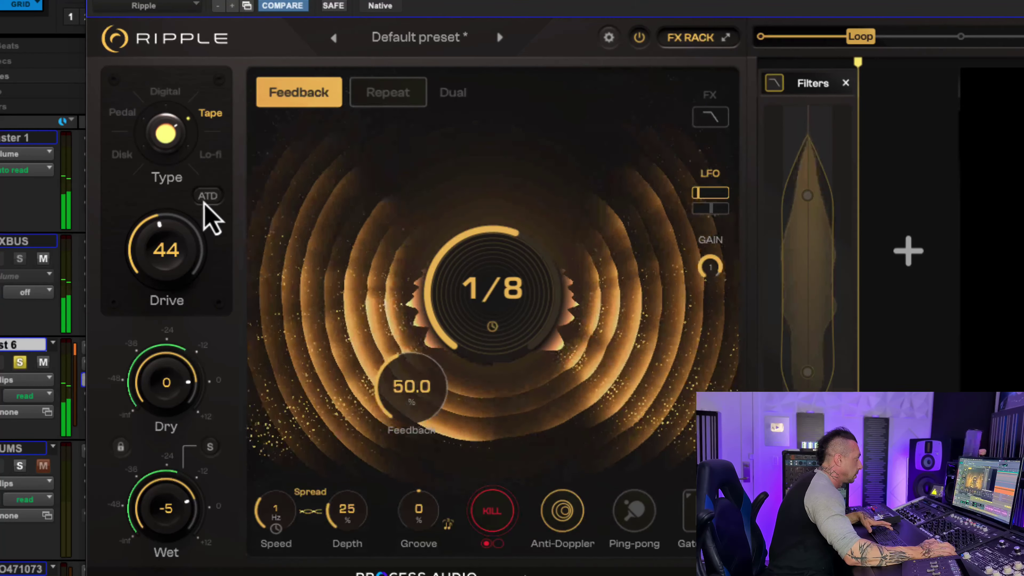
left_click(204, 201)
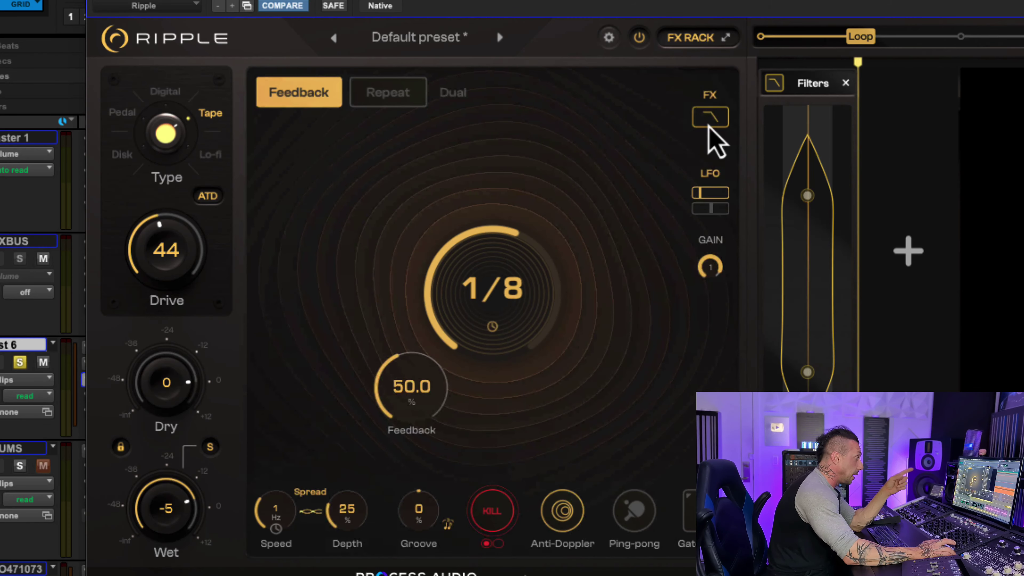
Switch the delay's LFO assignment away from LFO1 and back again.
left_click(719, 209)
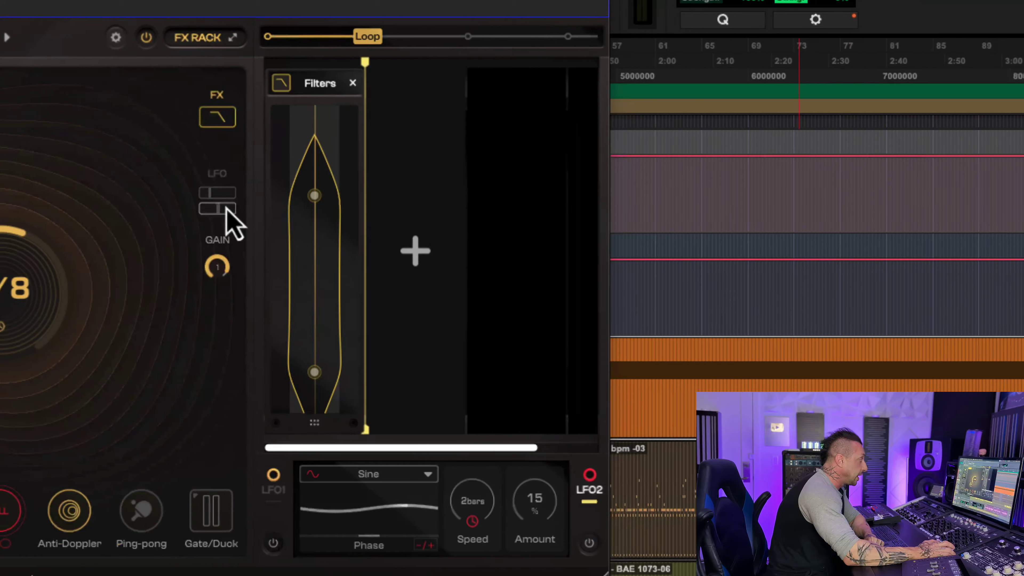
left_click(226, 209)
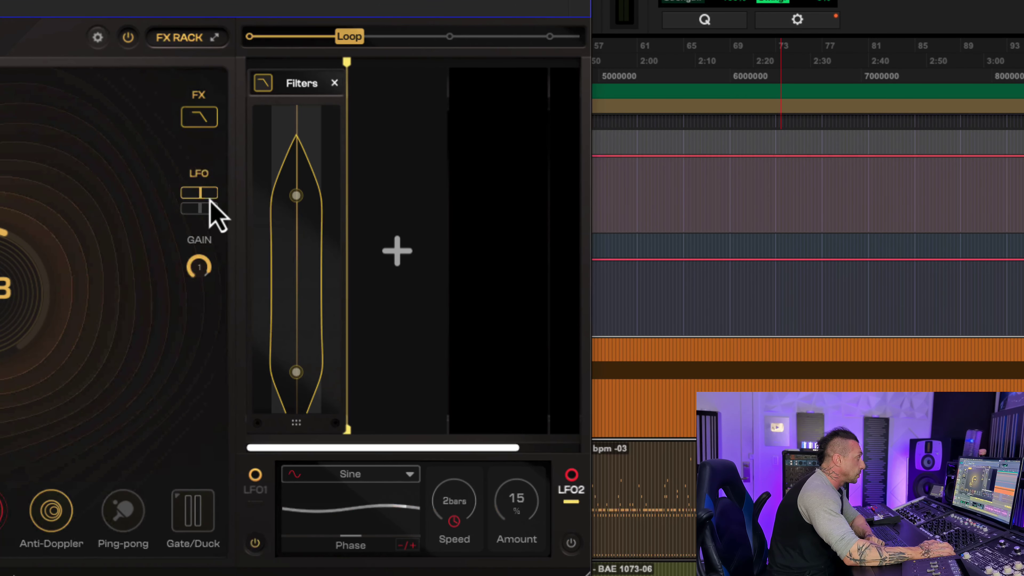
left_click_drag(206, 212, 252, 419)
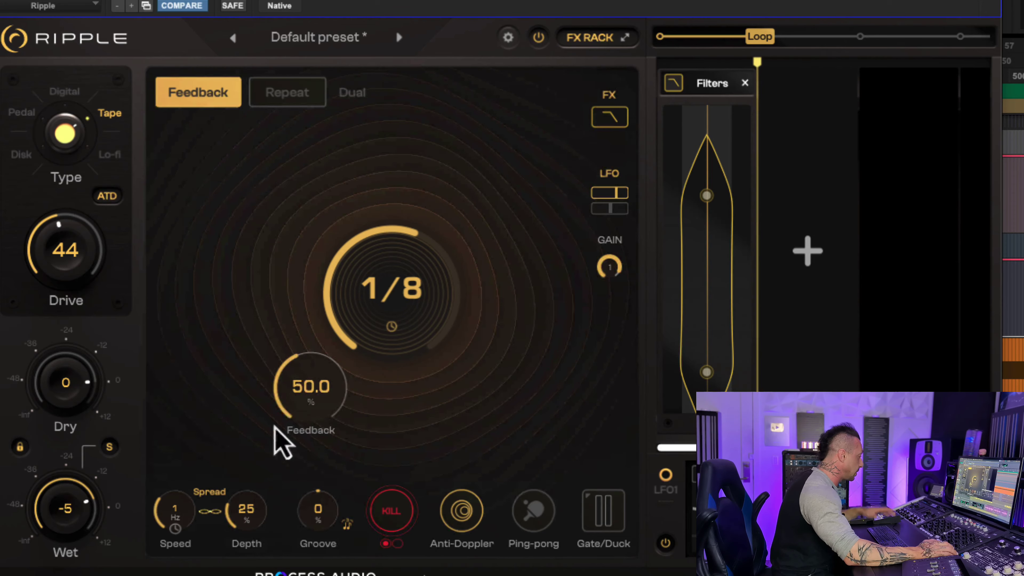
During playback, adjust the Spread of the delay to a Speed of 0.84 Hz and a Depth of 43%.
key("space")
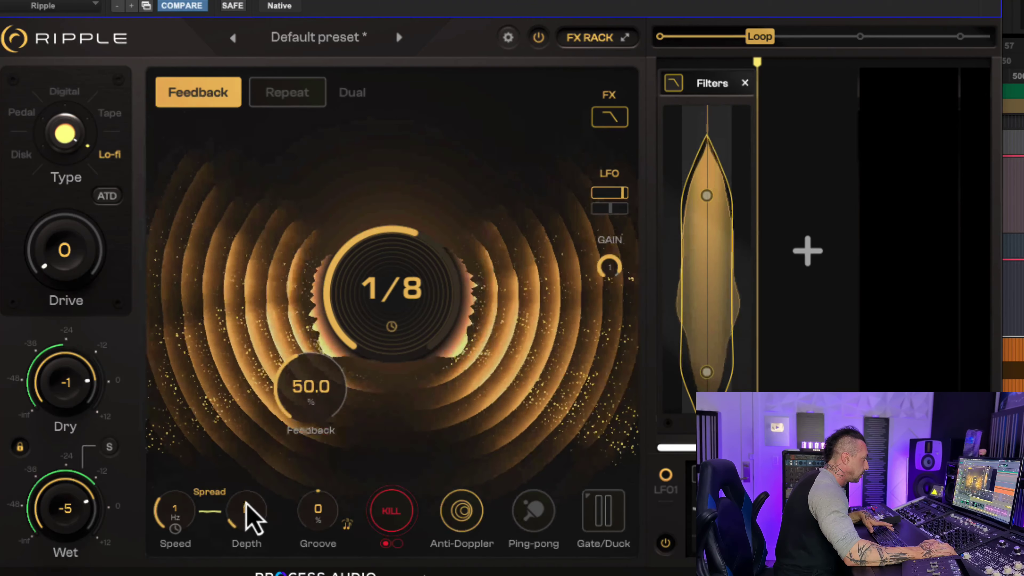
left_click_drag(247, 517, 242, 480)
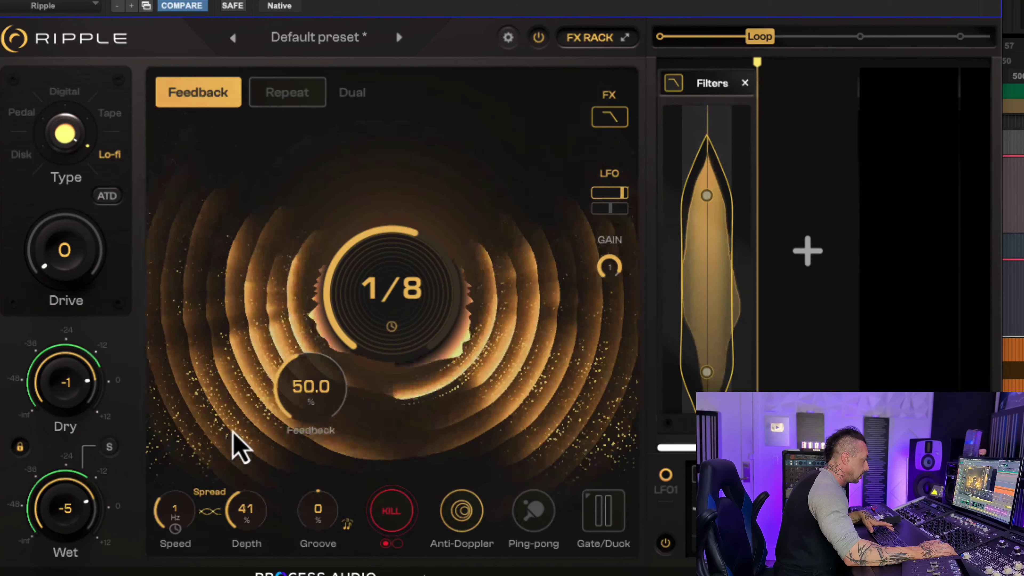
left_click_drag(233, 433, 227, 408)
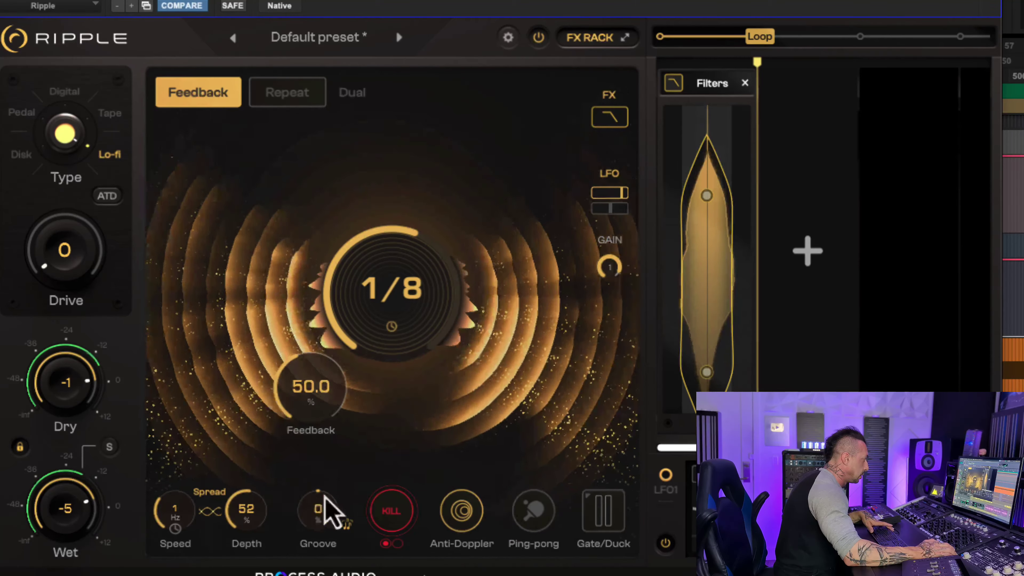
scroll(268, 529, "down", 2)
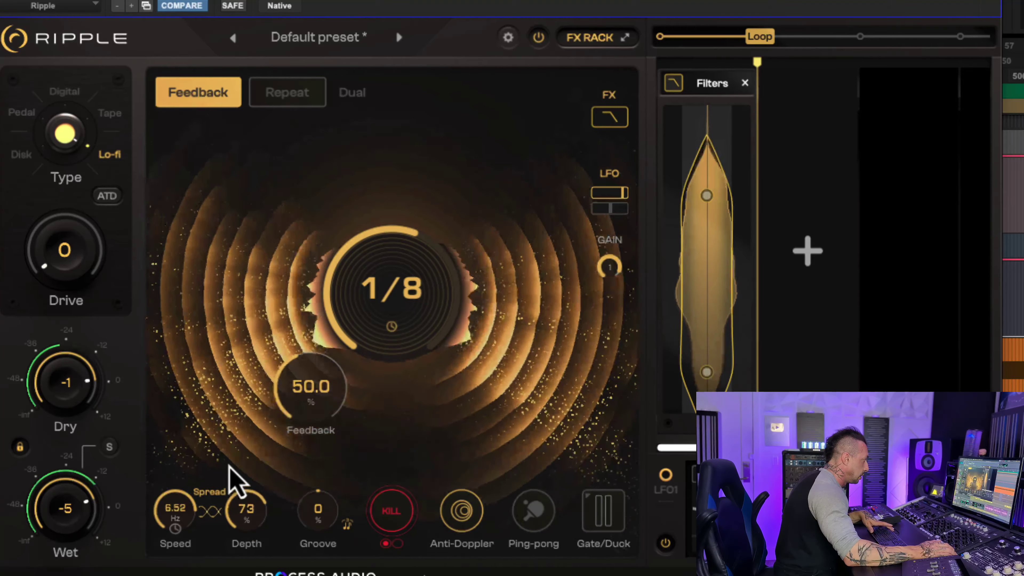
left_click_drag(183, 563, 182, 575)
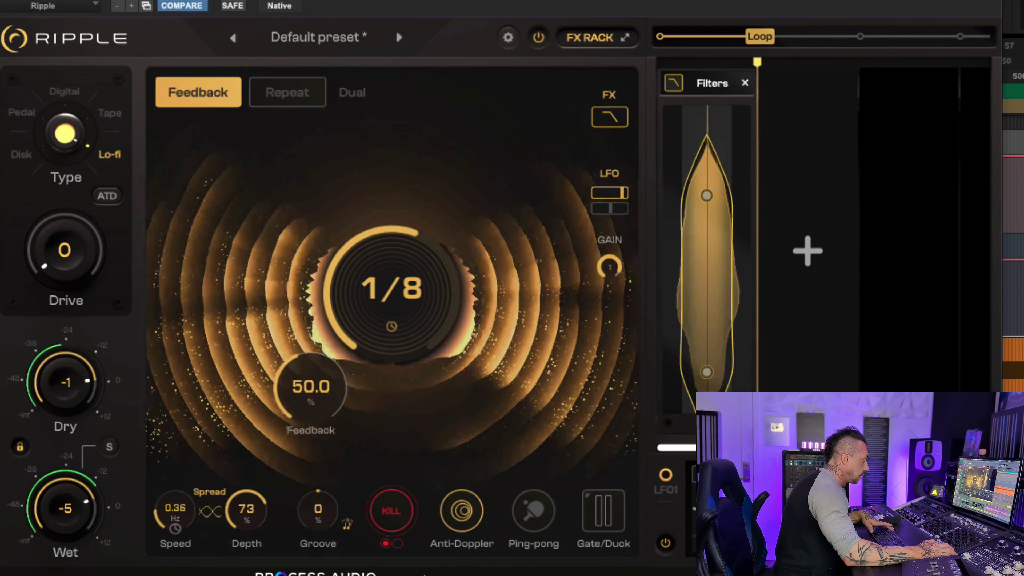
left_click_drag(236, 523, 236, 527)
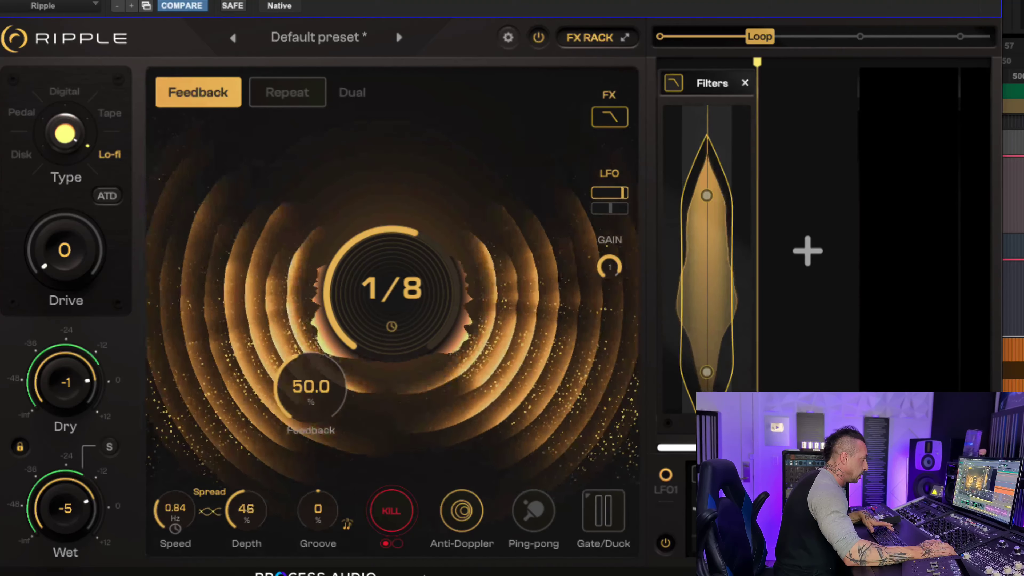
left_click_drag(236, 575, 243, 487)
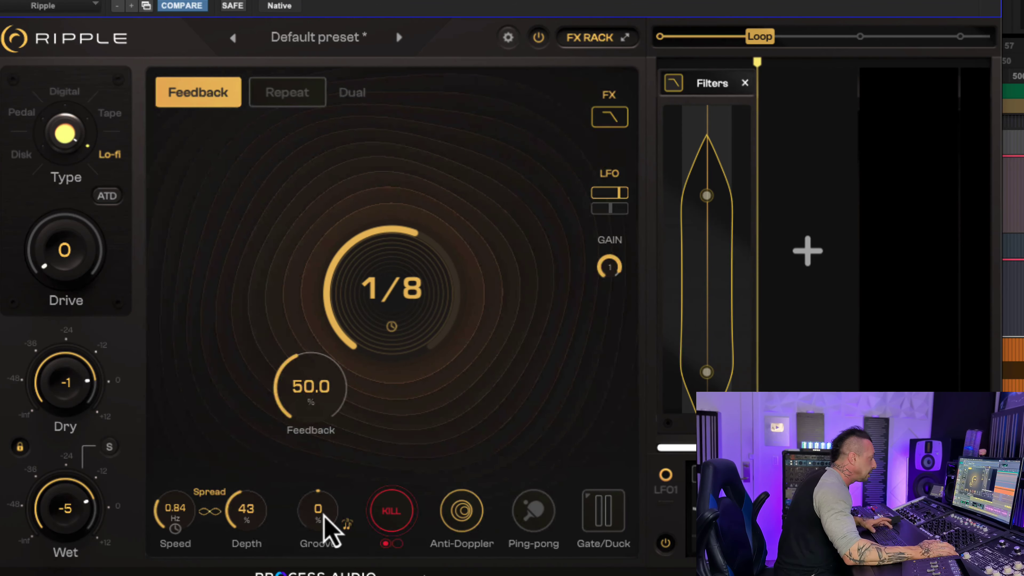
Try different Groove amounts on the delay, ending at 2%.
left_click_drag(324, 517, 409, 514)
double_click(313, 536)
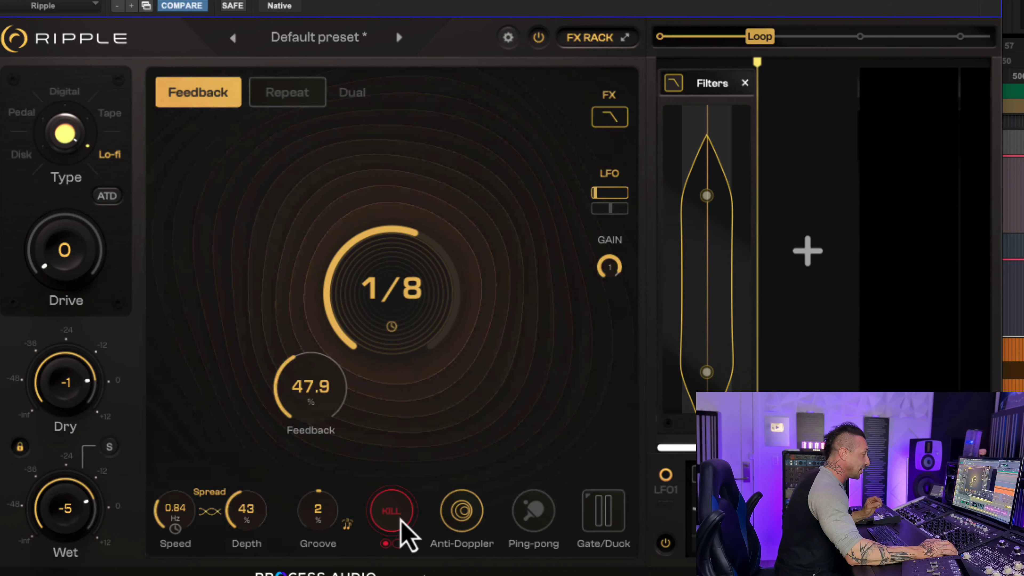
Toggle Kill on and off repeatedly on the delay, continuing through playback.
left_click(402, 520)
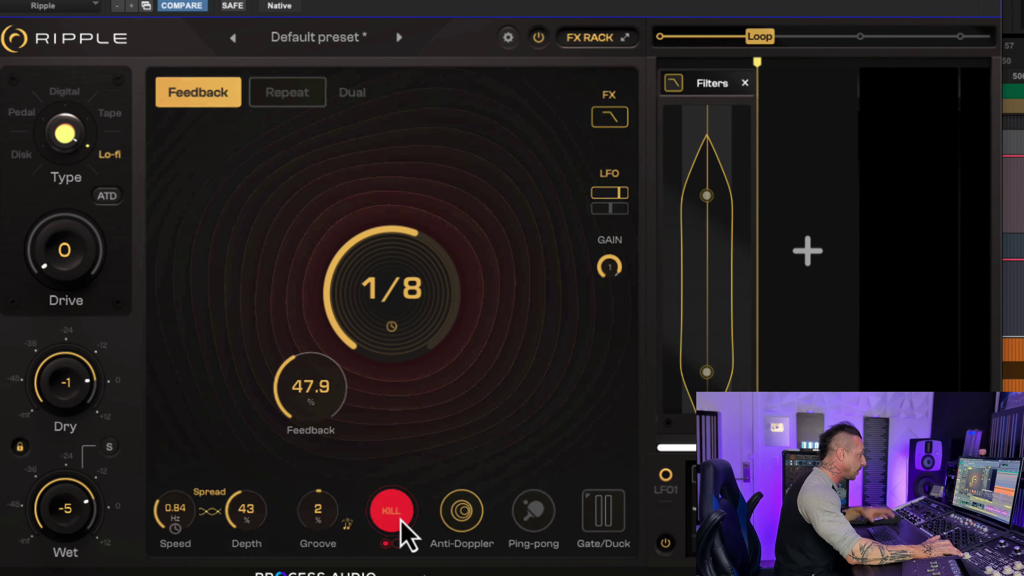
left_click(401, 520)
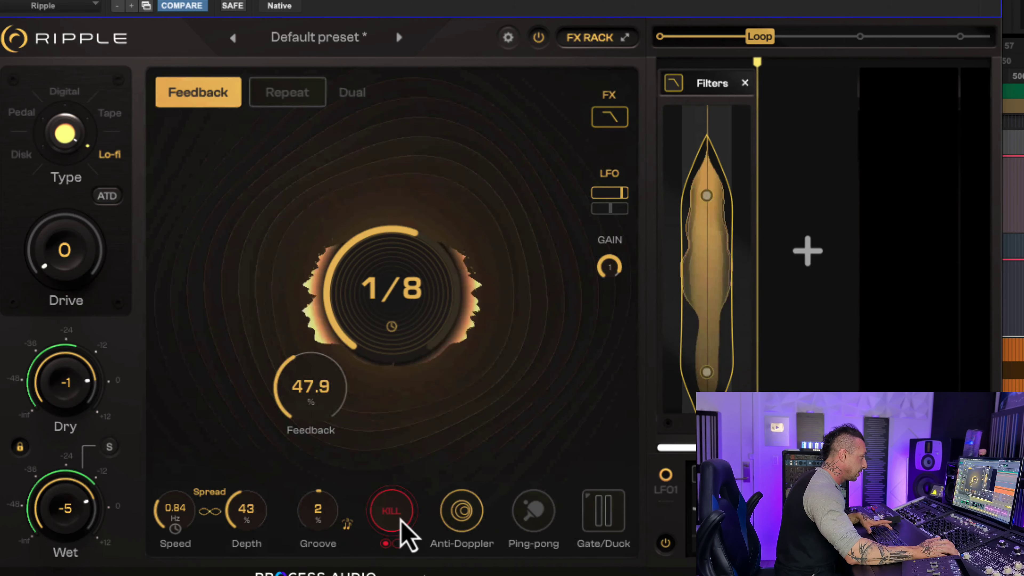
left_click(401, 520)
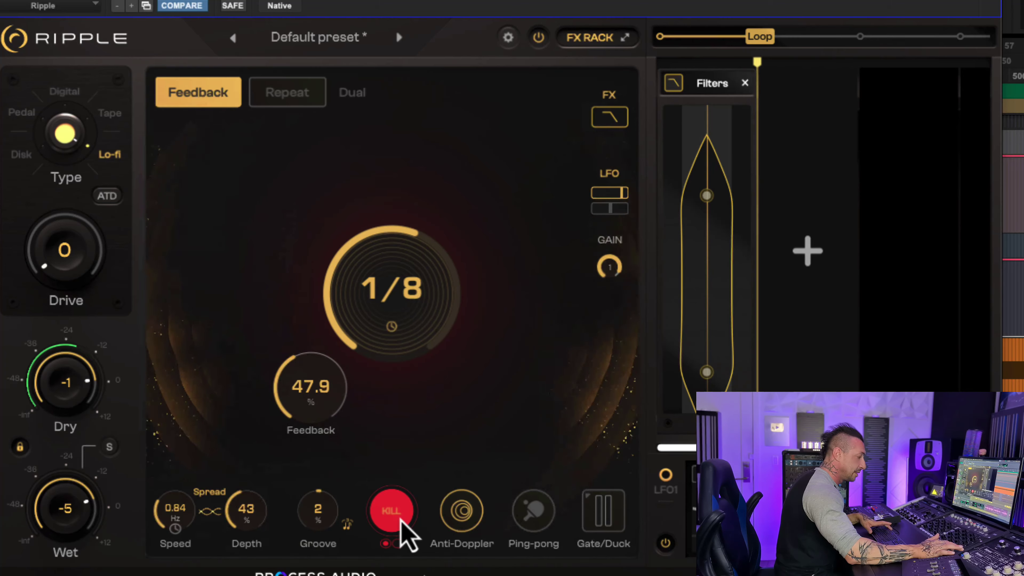
left_click(401, 520)
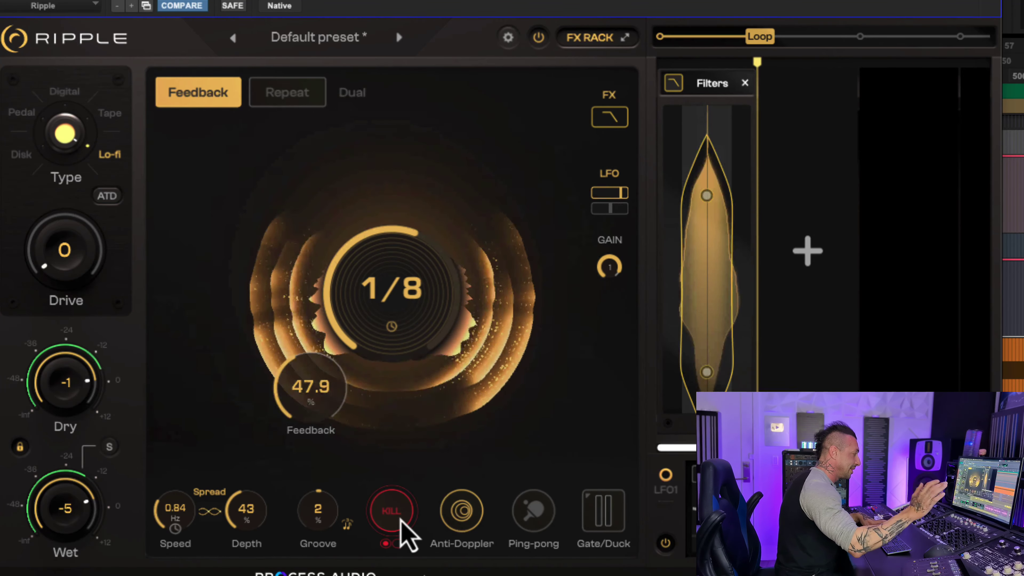
left_click(401, 520)
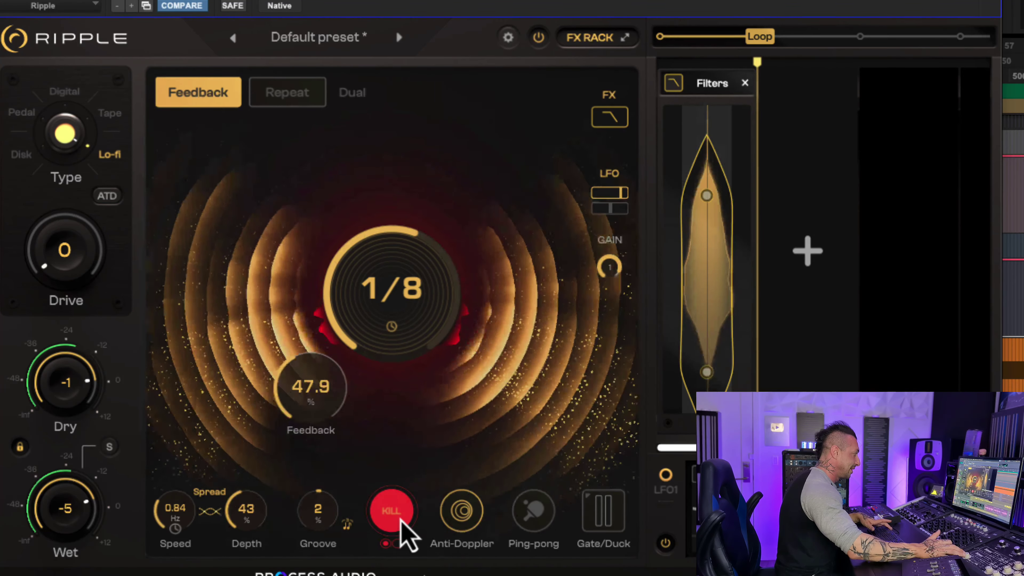
left_click(401, 520)
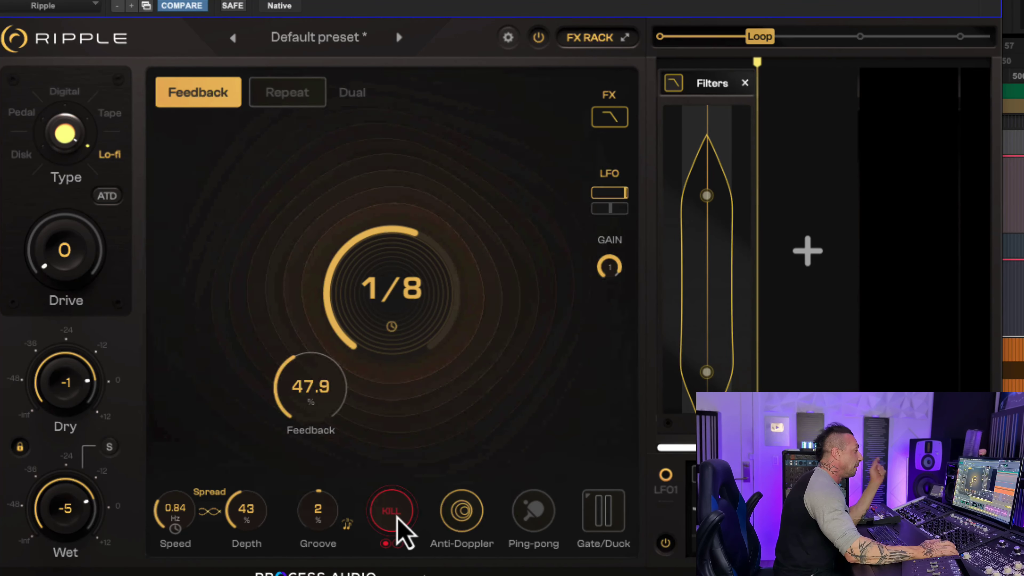
Switch the Kill control to Throw mode and trigger several delay throws during playback.
left_click(397, 544)
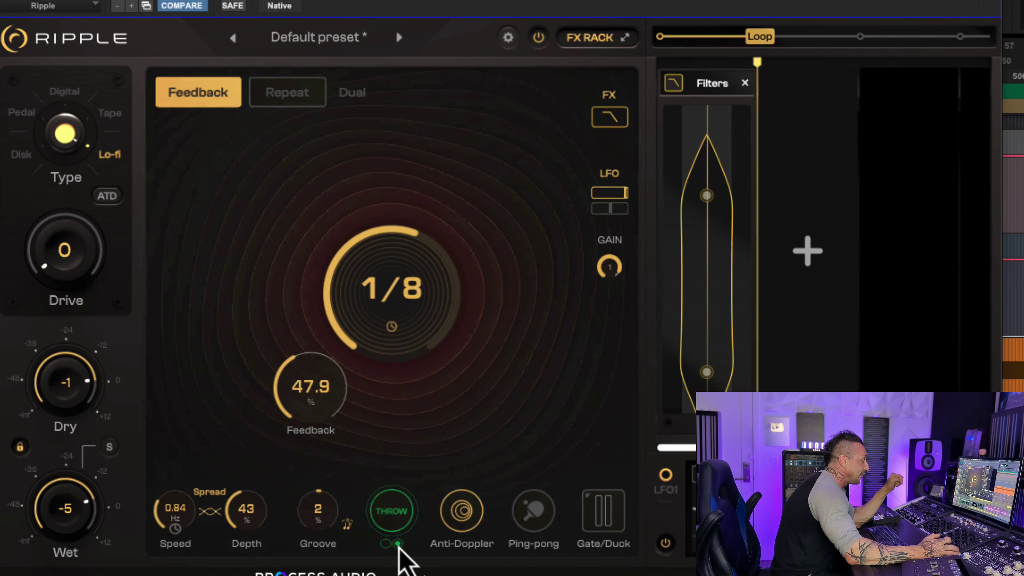
left_click(397, 545)
left_click(397, 546)
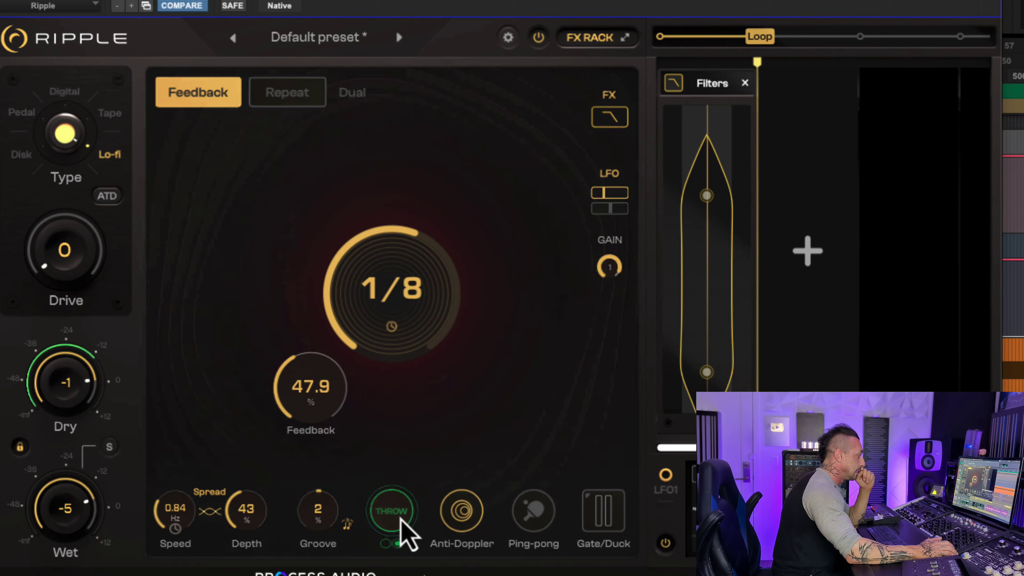
left_click(401, 517)
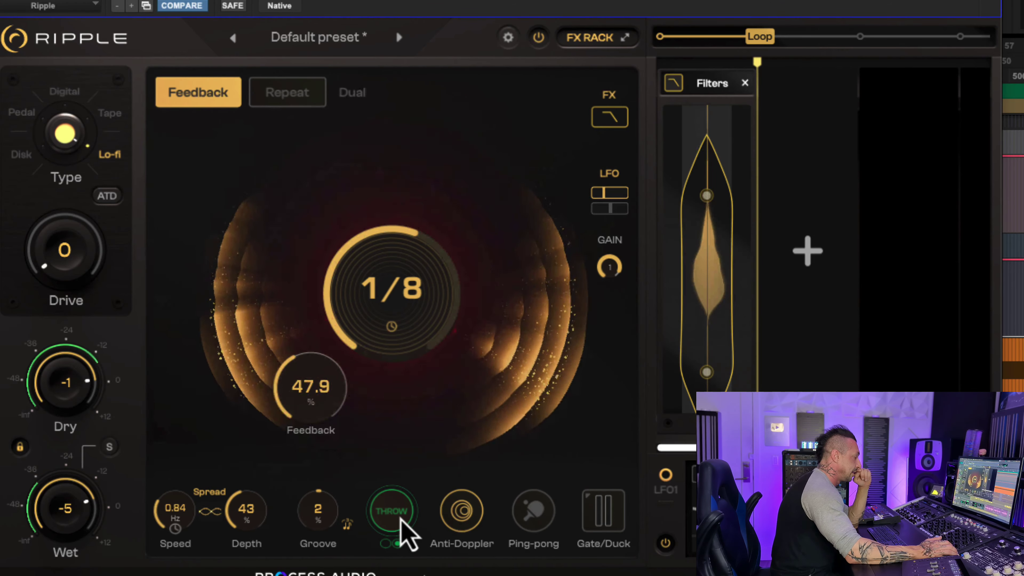
left_click(401, 518)
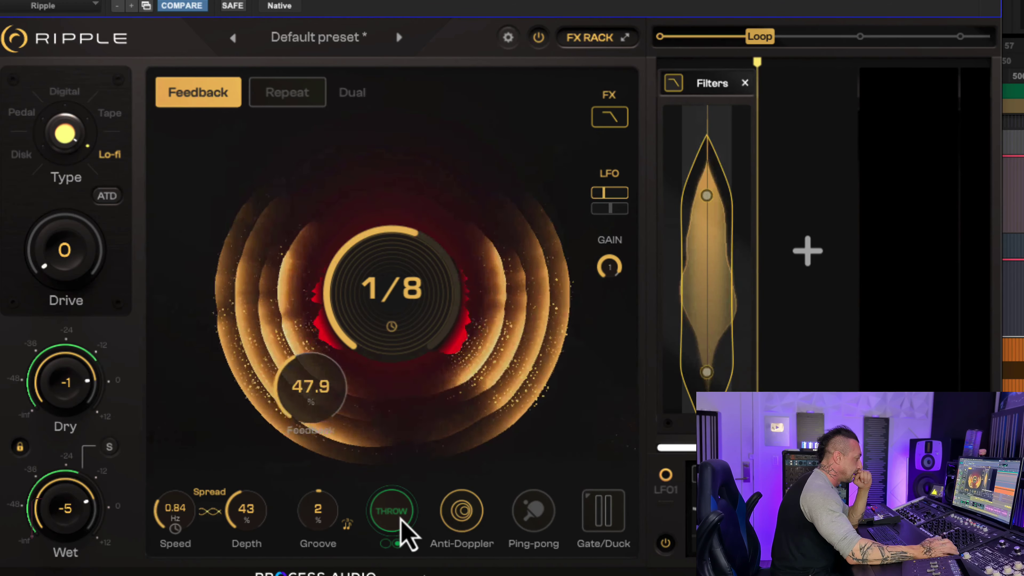
left_click(402, 518)
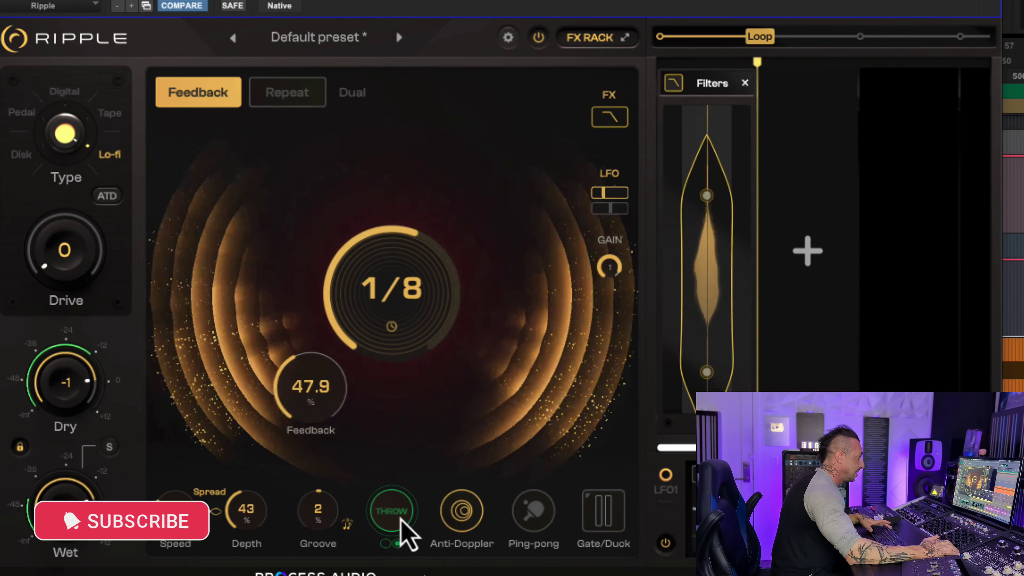
left_click(401, 518)
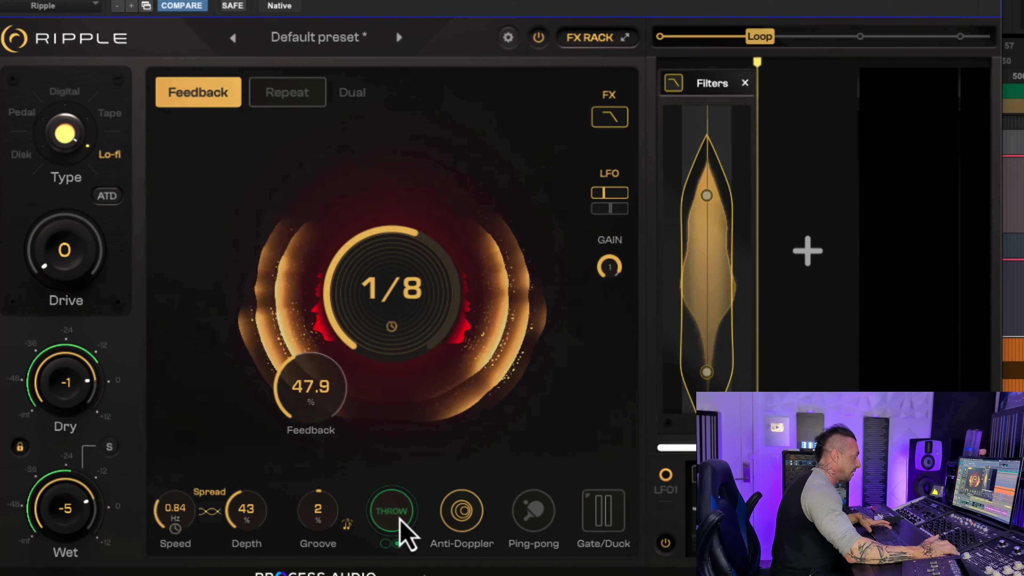
left_click(401, 519)
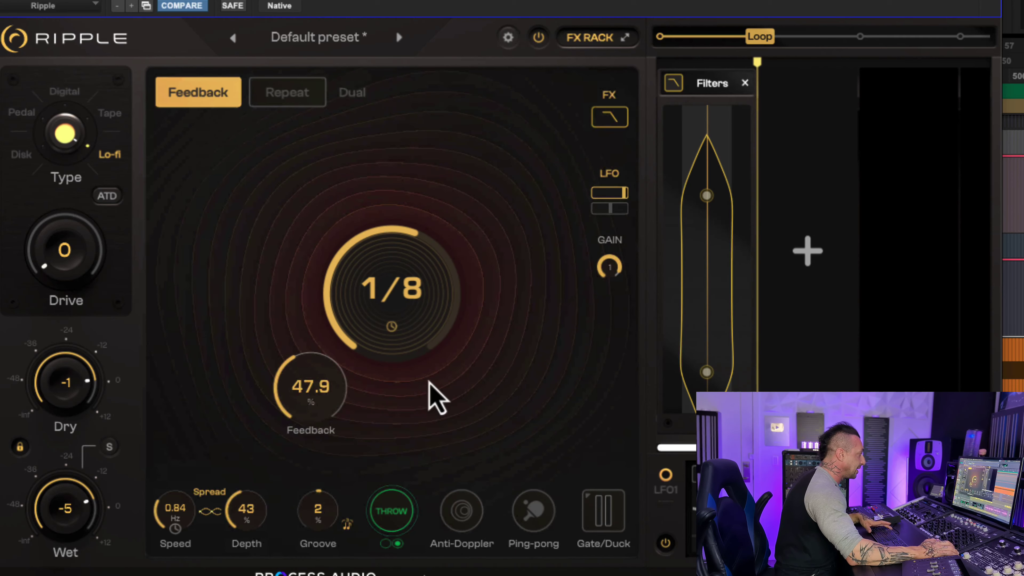
Audition delay time changes between 1/8 and 1/16 with Anti-Doppler off and on, ending at 1/8.
key("space")
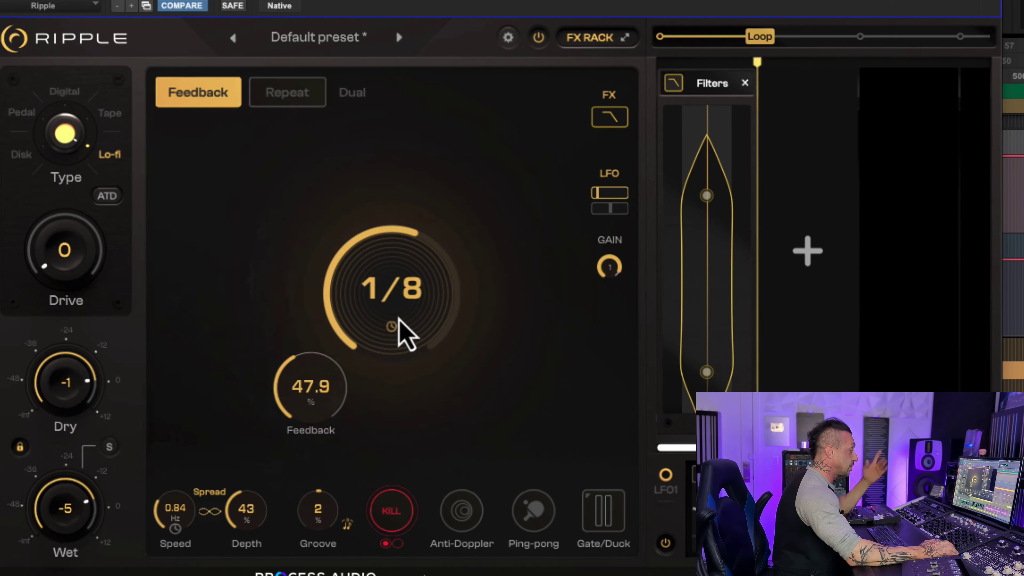
key("space")
scroll(378, 292, "down", 1)
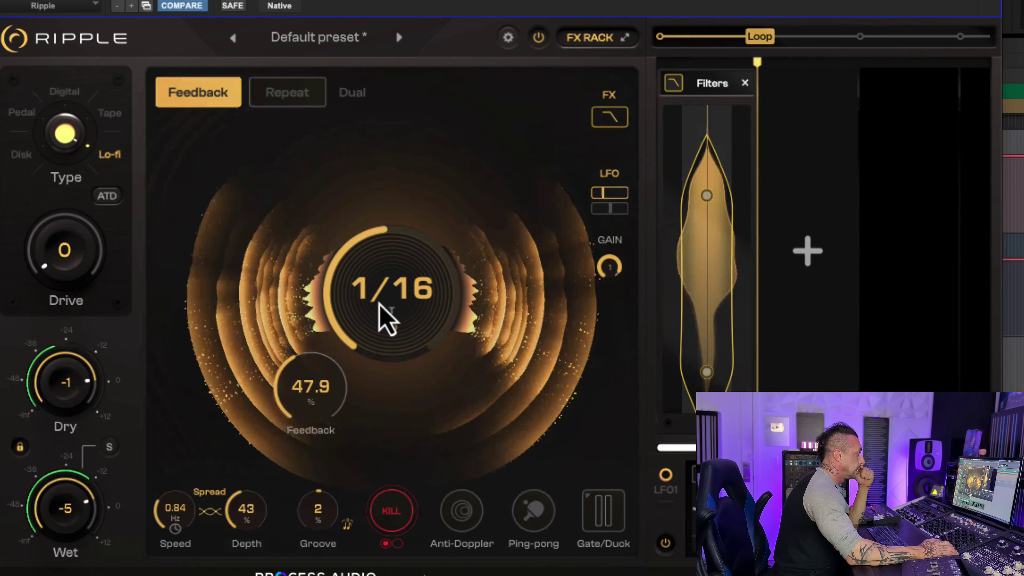
mouse_move(380, 297)
left_mouse_down()
mouse_move(377, 251)
mouse_move(387, 289)
left_mouse_up()
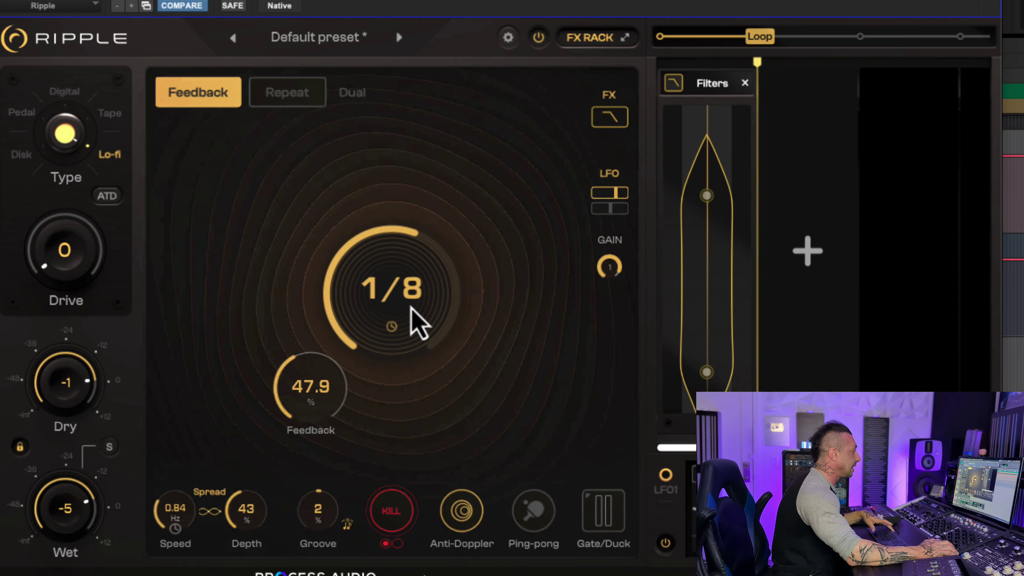
mouse_move(421, 320)
left_mouse_down()
mouse_move(414, 259)
mouse_move(411, 308)
left_mouse_up()
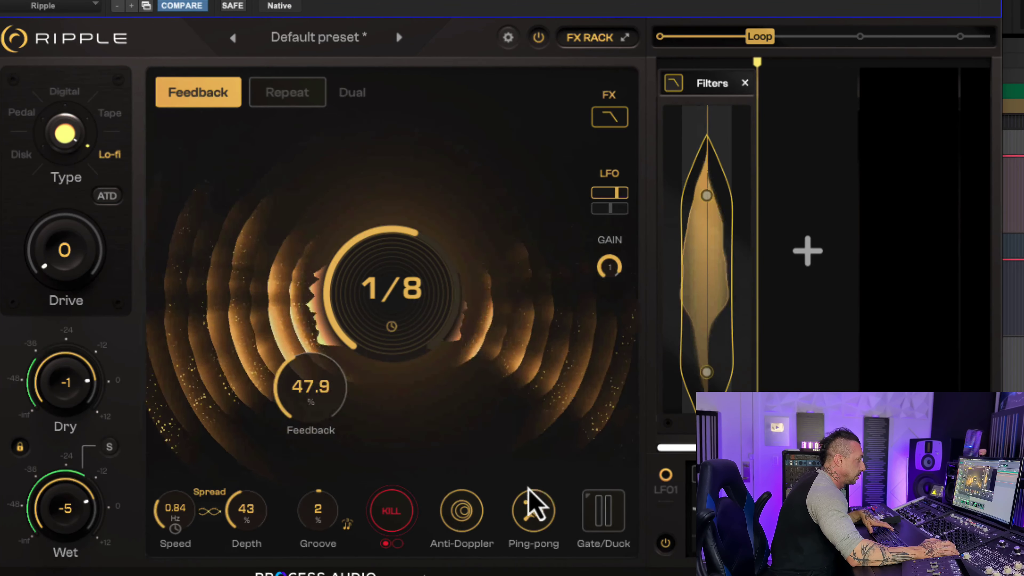
Enable Ping-pong on the delay and lower the Spread Depth to 26%.
left_click(531, 520)
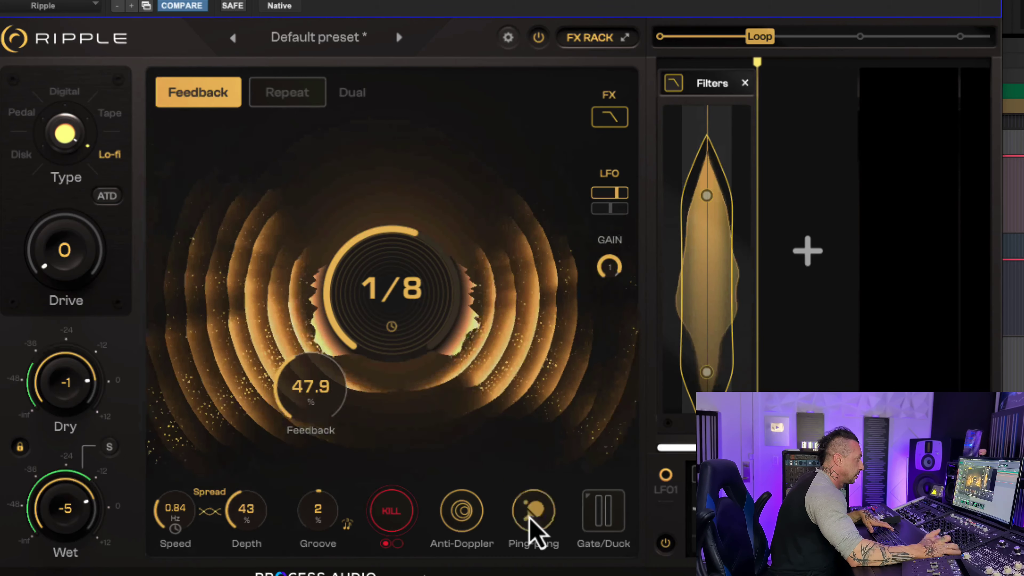
scroll(255, 545, "down", 6)
left_click_drag(254, 538, 247, 554)
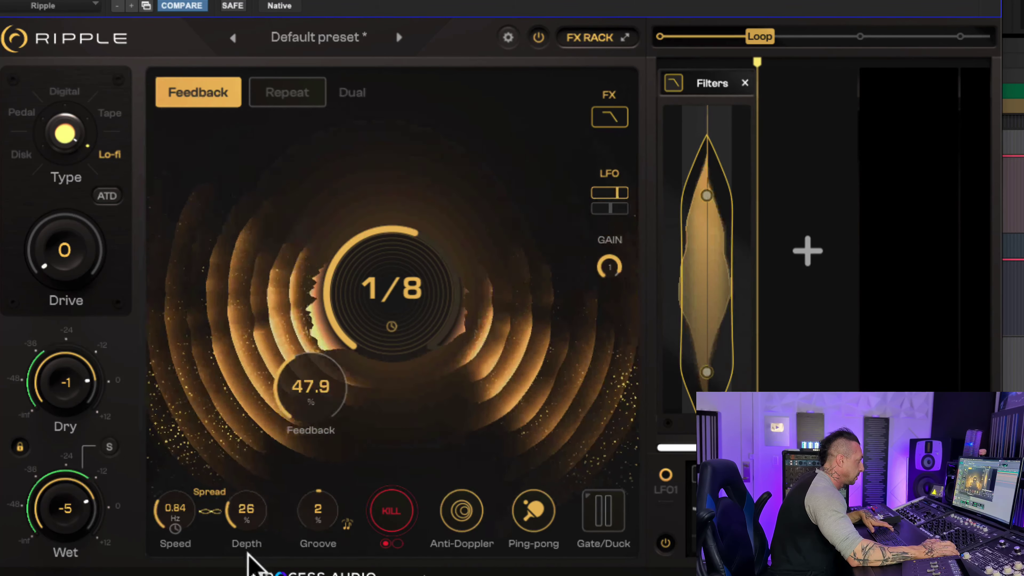
Open the Gate/Duck settings and set the Delay Feed Reduction to Gate with a threshold of -17.3.
left_click(604, 512)
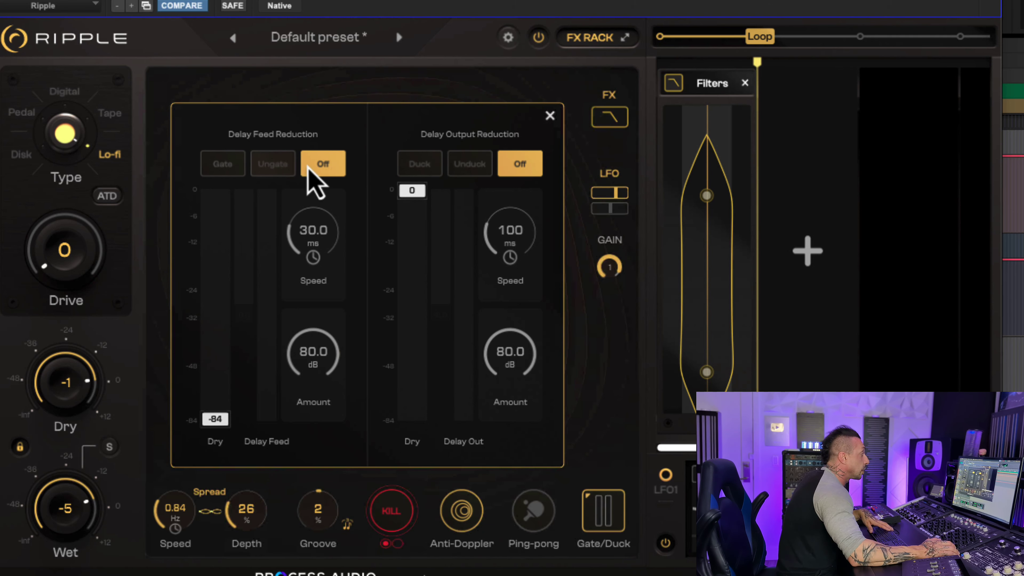
left_click(223, 164)
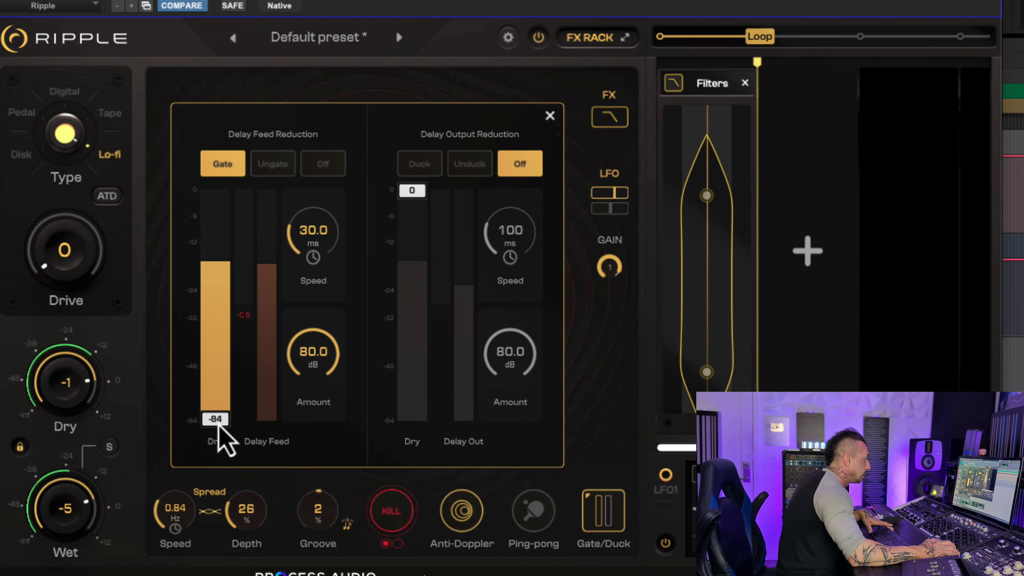
left_click_drag(218, 425, 217, 272)
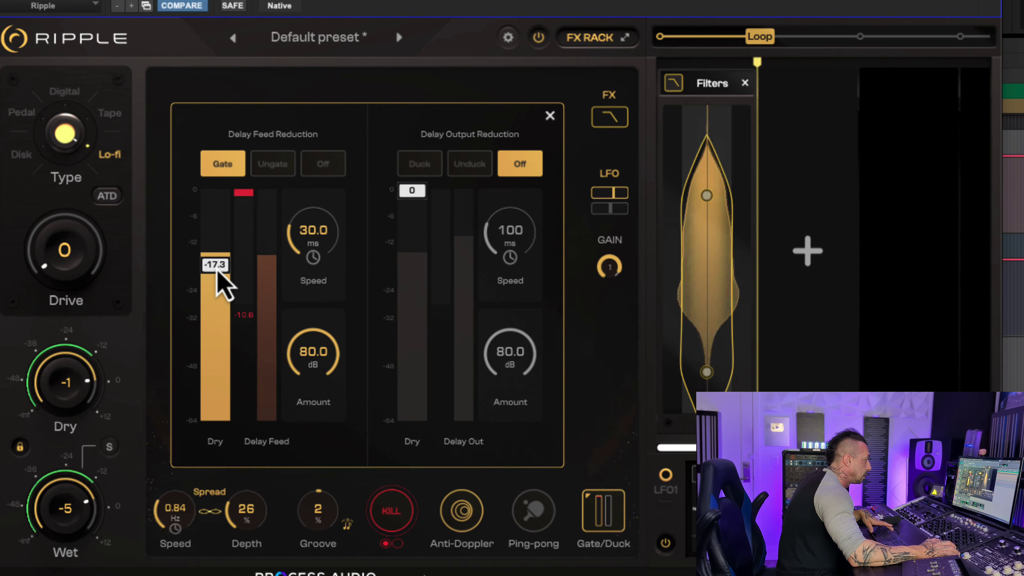
Try Ungate on the Delay Feed Reduction with a threshold of -28.8, then switch that reduction off.
left_click(267, 174)
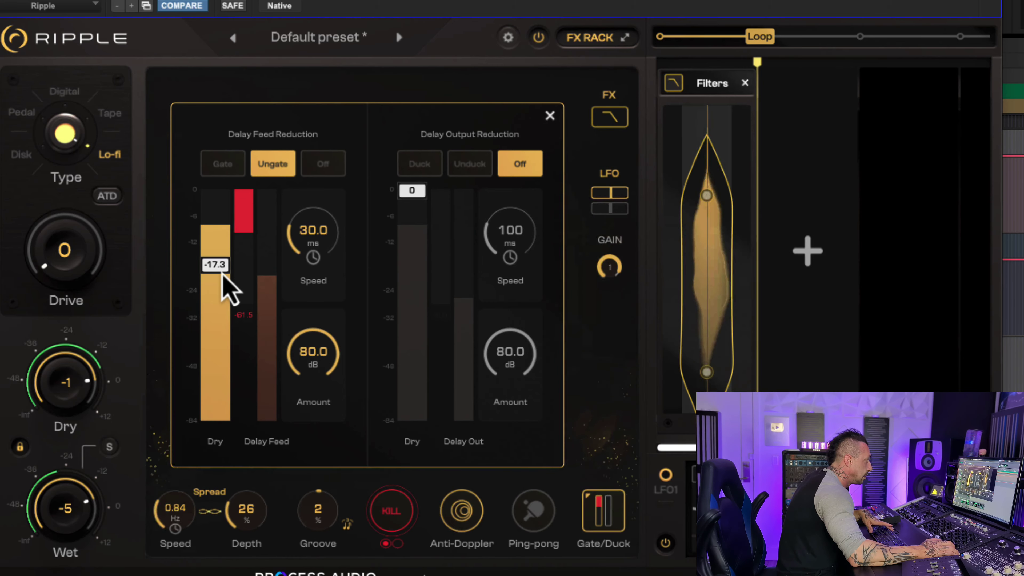
left_click_drag(221, 281, 223, 317)
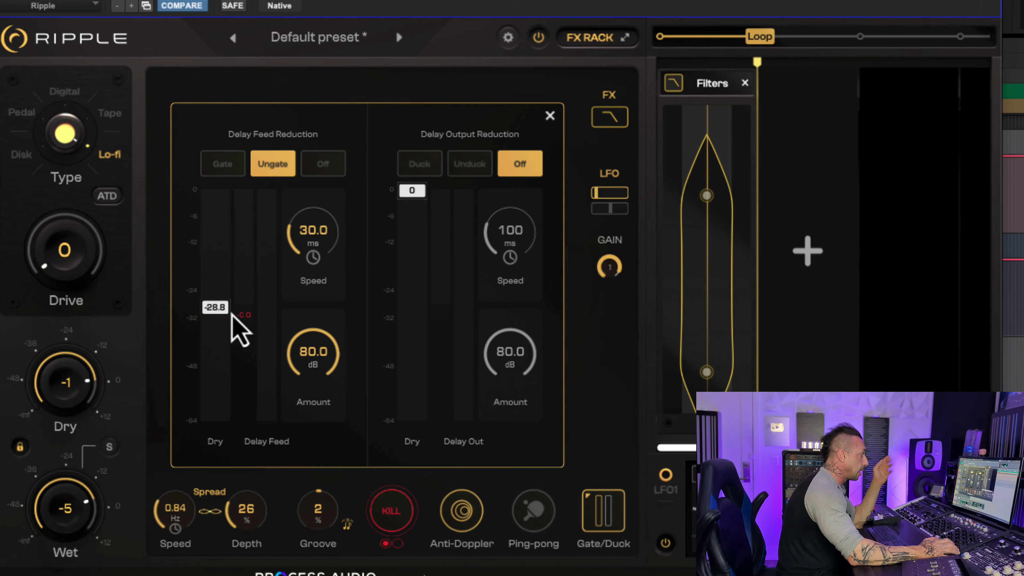
left_click(325, 168)
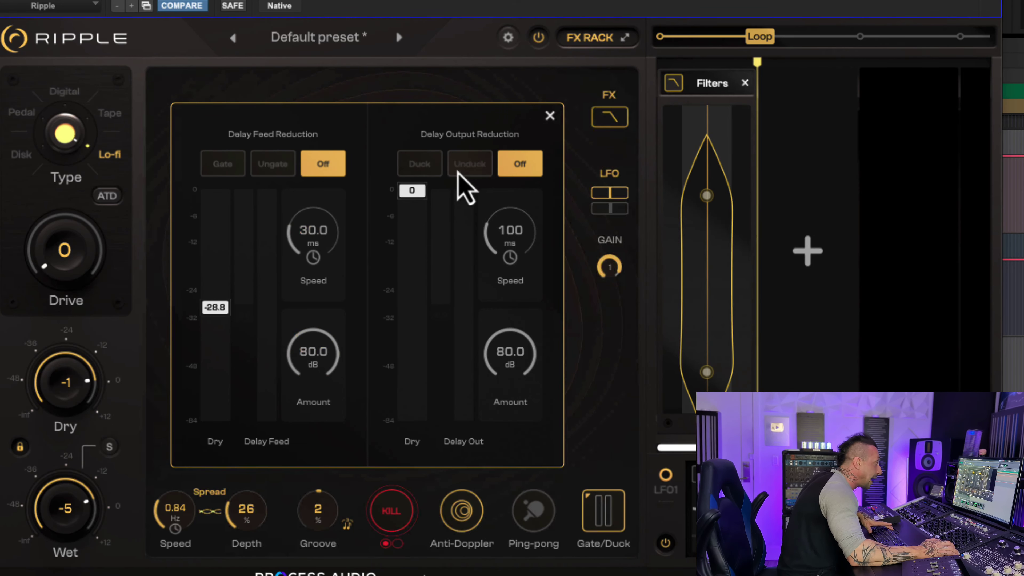
Audition Duck on the Delay Output Reduction with threshold -28.4 and Speed 8.70 ms, trying different Amounts and returning to 80 dB.
left_click(423, 171)
key("space")
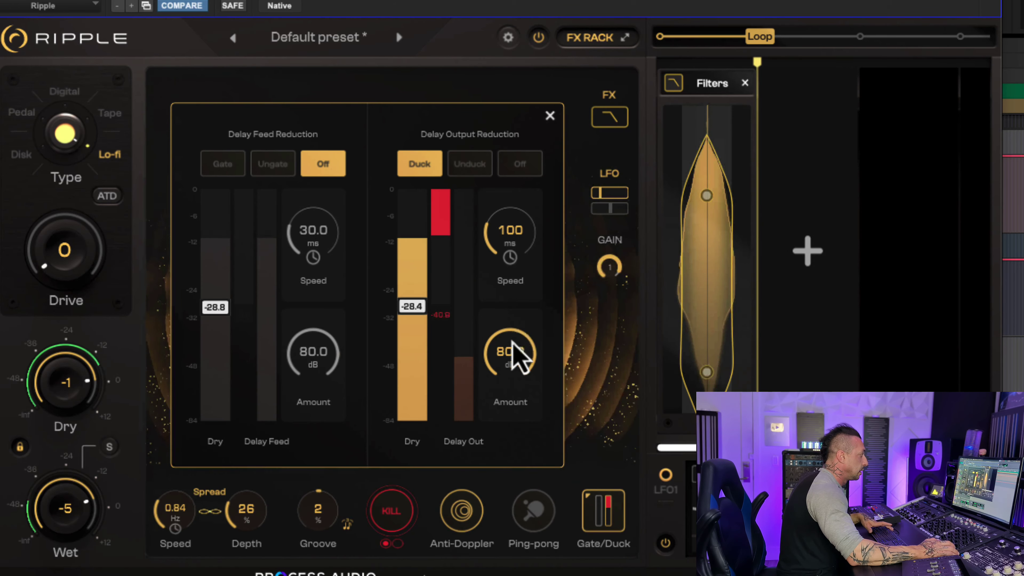
left_click_drag(510, 392, 510, 539)
left_click_drag(512, 355, 523, 172)
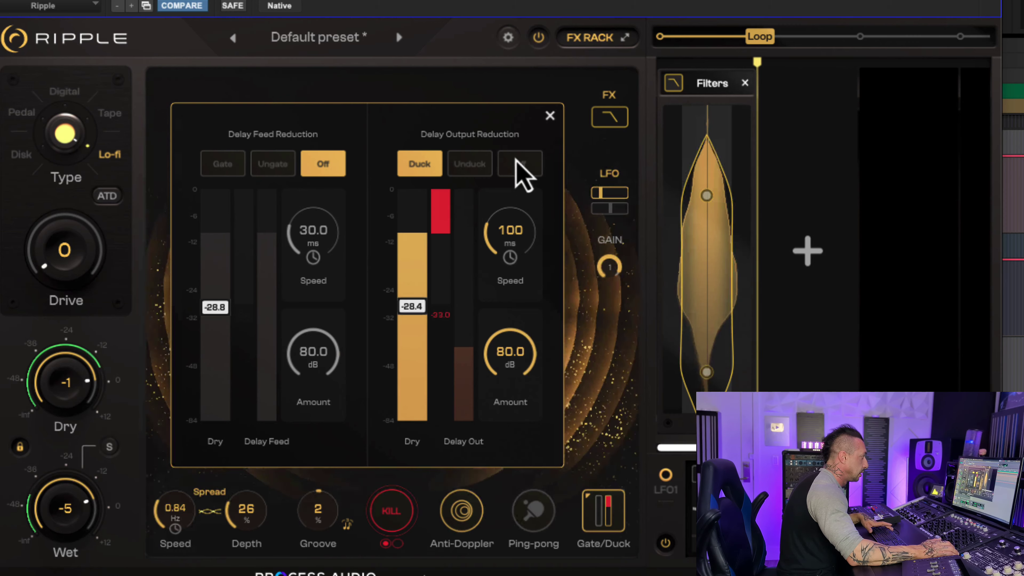
left_click_drag(523, 260, 514, 291)
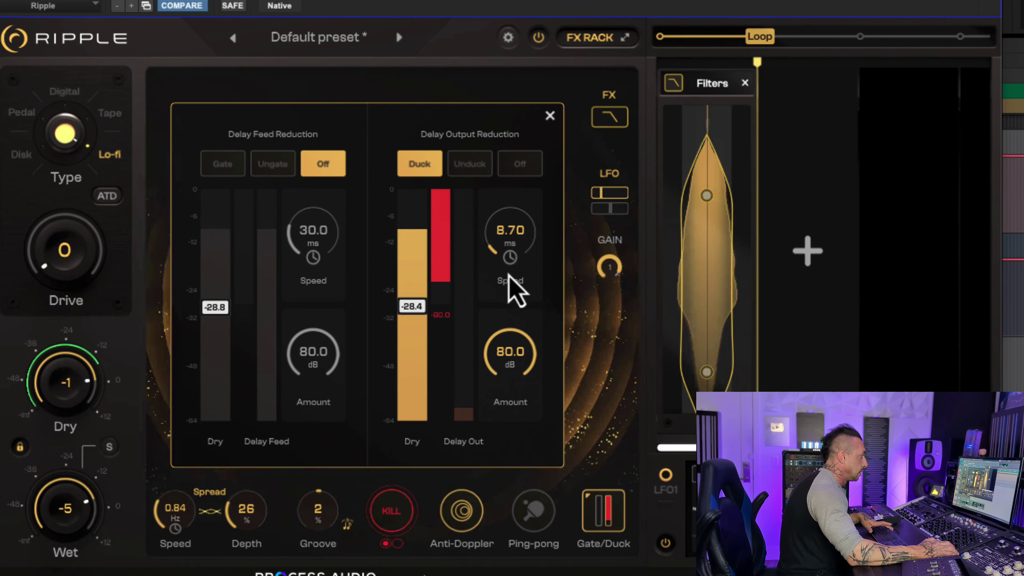
Switch the Delay Output Reduction to Unduck with threshold -16.8 and Speed 527 ms, and close the Gate/Duck settings.
left_click(470, 164)
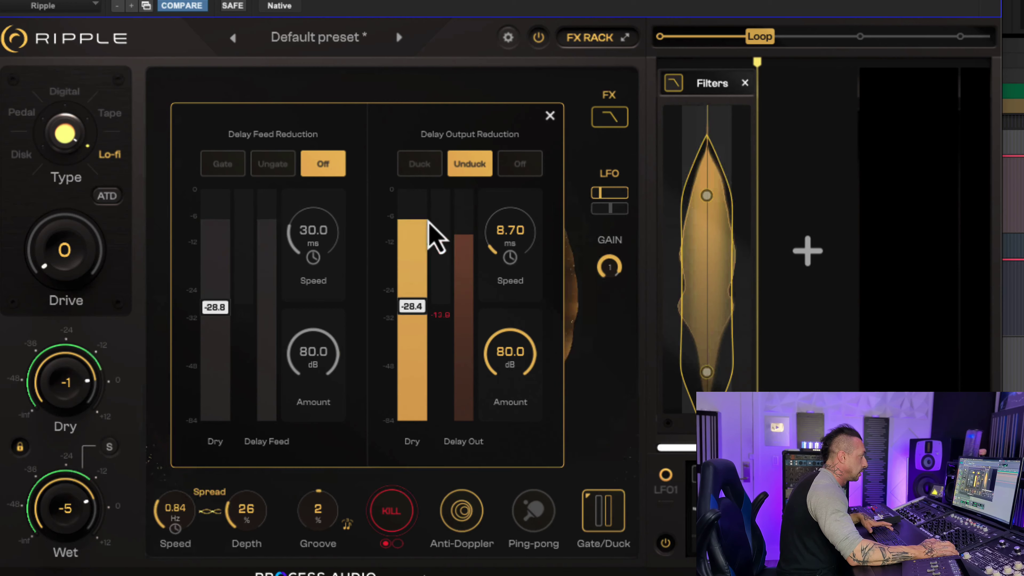
left_click_drag(415, 308, 408, 271)
left_click_drag(505, 243, 509, 210)
left_click_drag(418, 279, 507, 270)
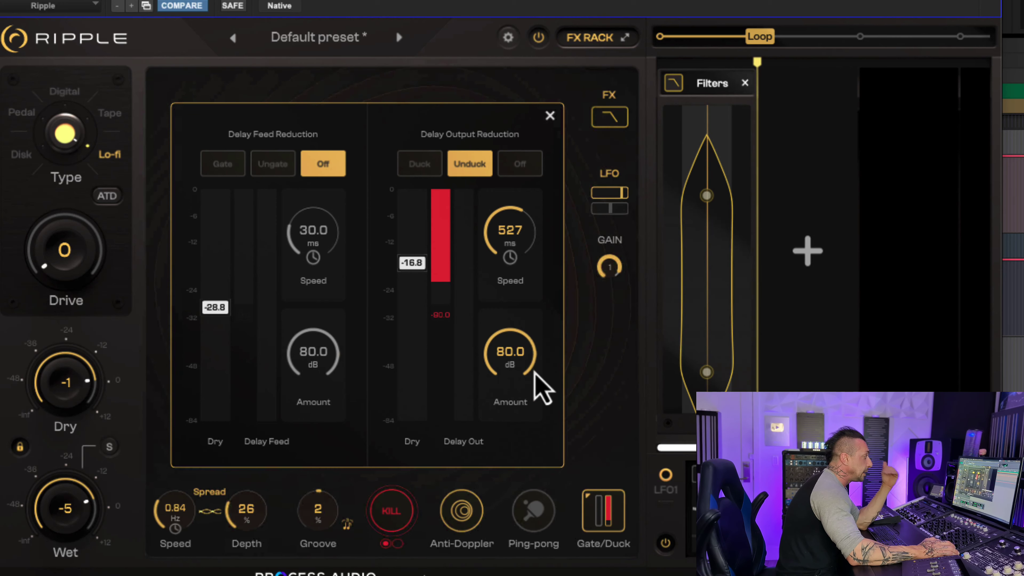
key("Escape")
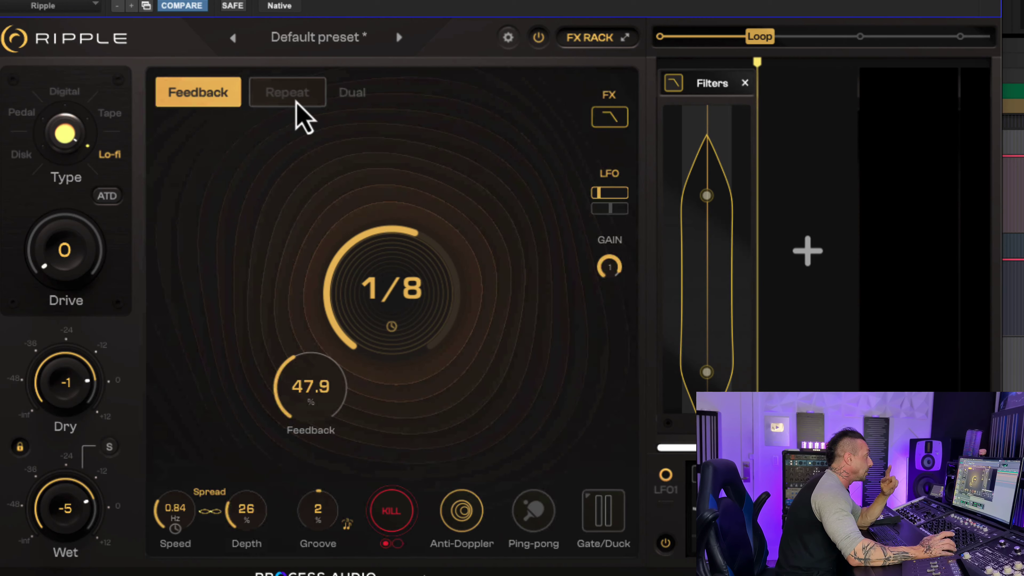
Switch the delay to Repeat mode, extend the pattern to 15 steps, and move the end point to step 22 at a higher level.
left_click(301, 117)
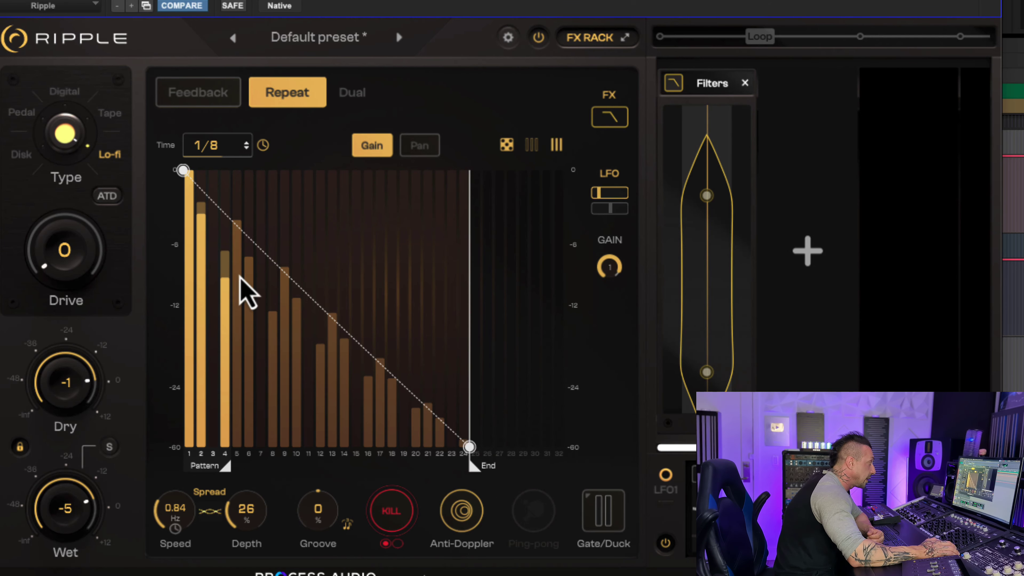
left_click(425, 148)
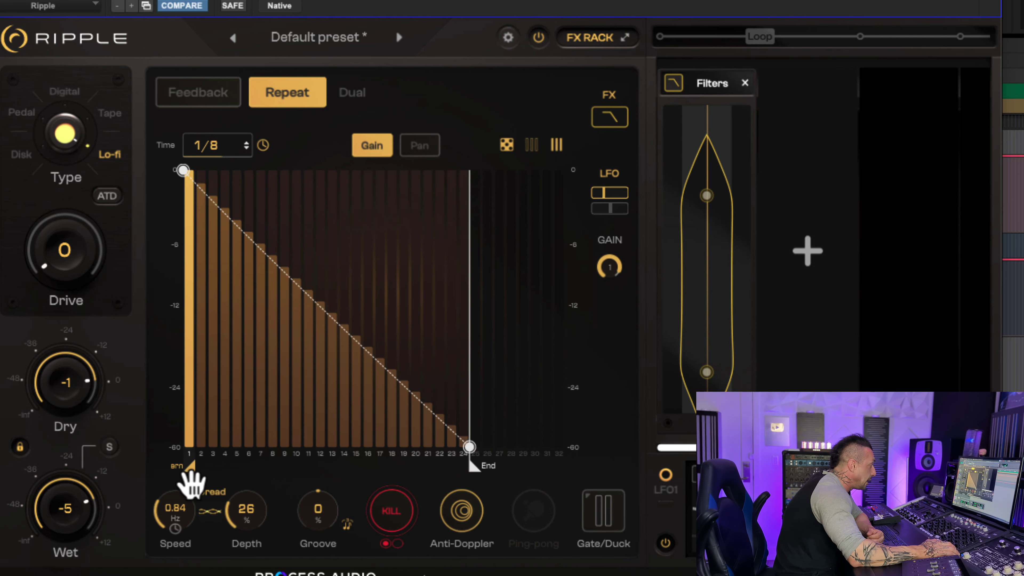
left_click_drag(242, 484, 357, 483)
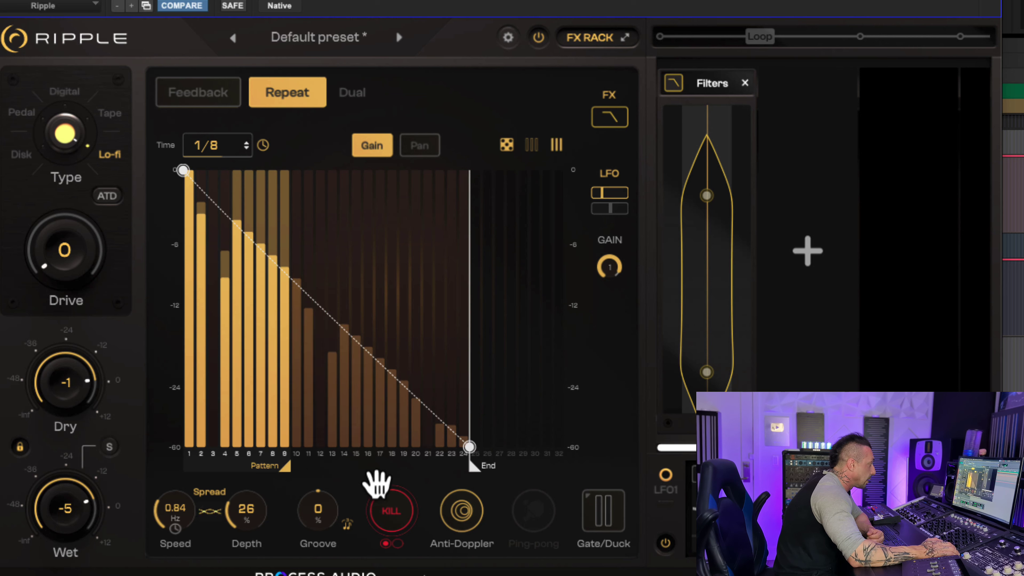
mouse_move(473, 470)
left_mouse_down()
mouse_move(498, 482)
mouse_move(551, 482)
mouse_move(434, 377)
mouse_move(424, 218)
mouse_move(436, 458)
mouse_move(446, 350)
mouse_move(434, 242)
mouse_move(443, 369)
left_mouse_up()
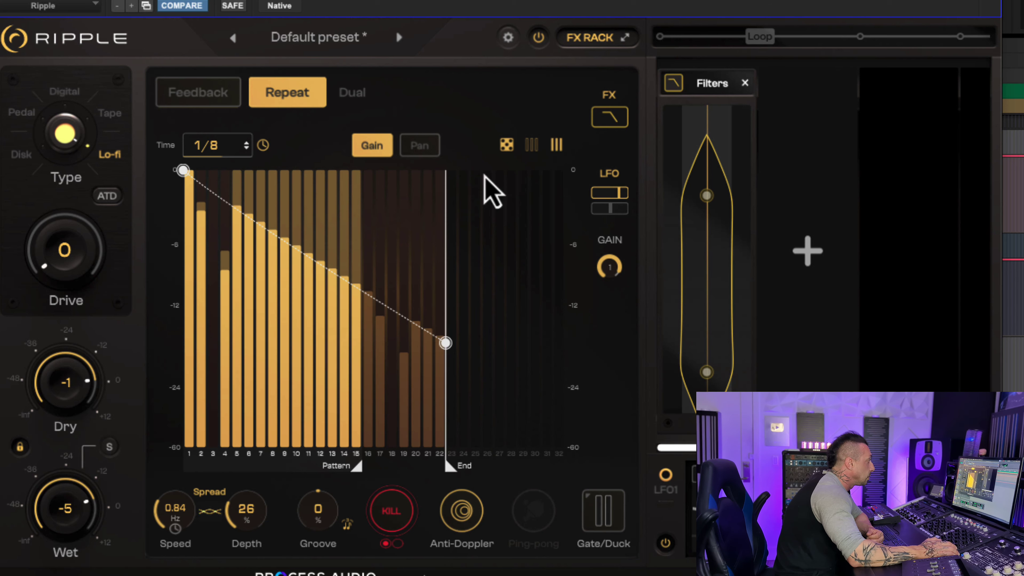
Randomize the Repeat gain pattern and play it, shorten the pattern to 12 steps, lower the end point, and set Wet to -14.
left_click(507, 146)
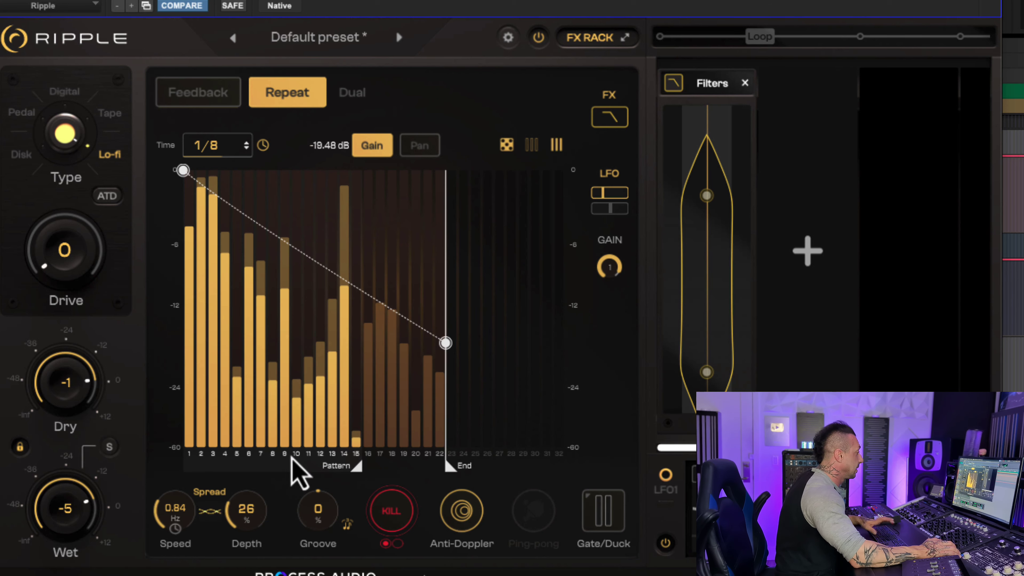
key("space")
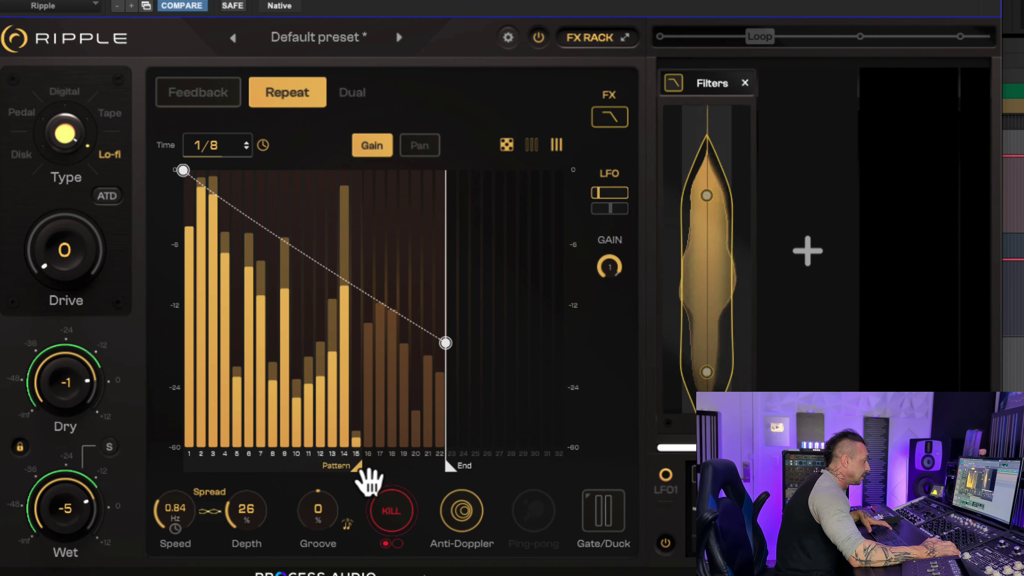
left_click_drag(360, 480, 324, 483)
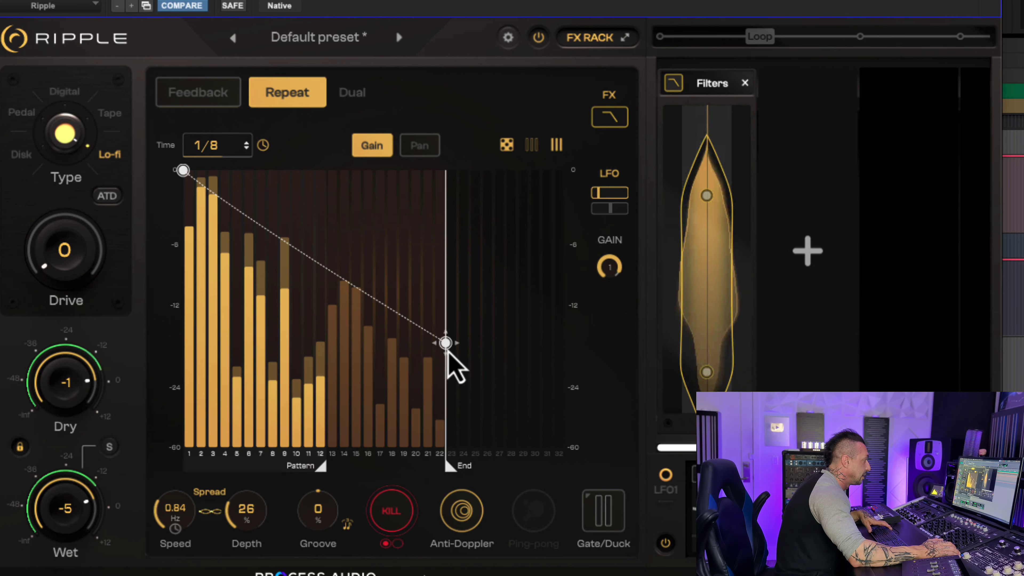
left_click_drag(446, 343, 443, 379)
left_click_drag(57, 507, 52, 533)
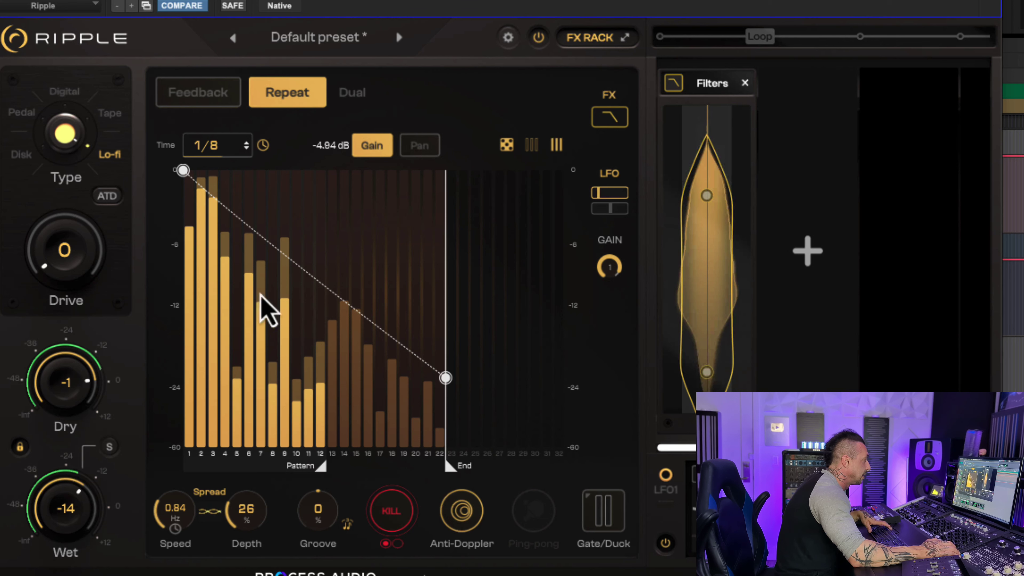
Reset all step gains to full, raise the envelope's end point to 0 dB, and lower its start point slightly.
left_click(557, 146)
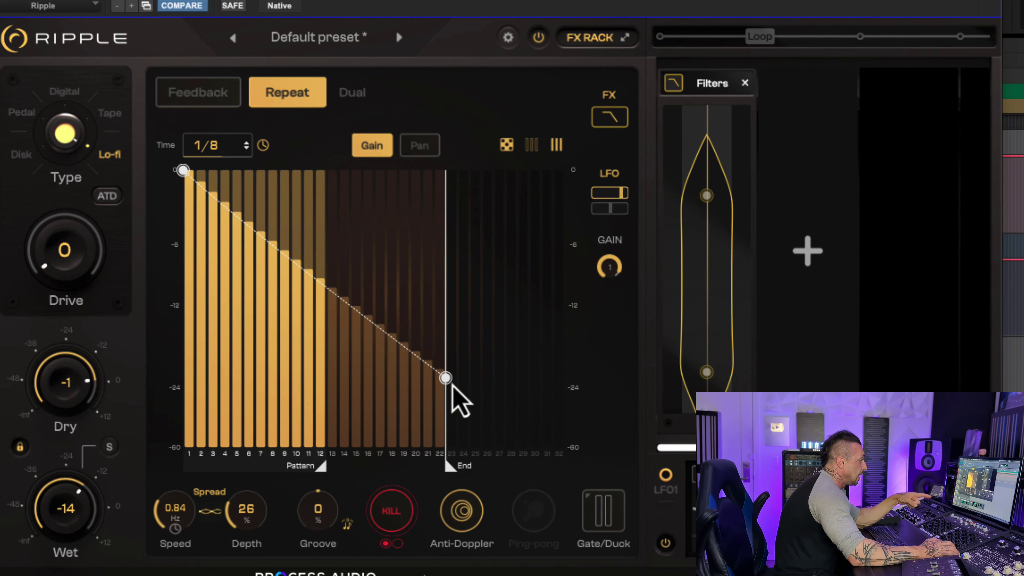
left_click_drag(449, 383, 445, 172)
left_click_drag(182, 177, 235, 174)
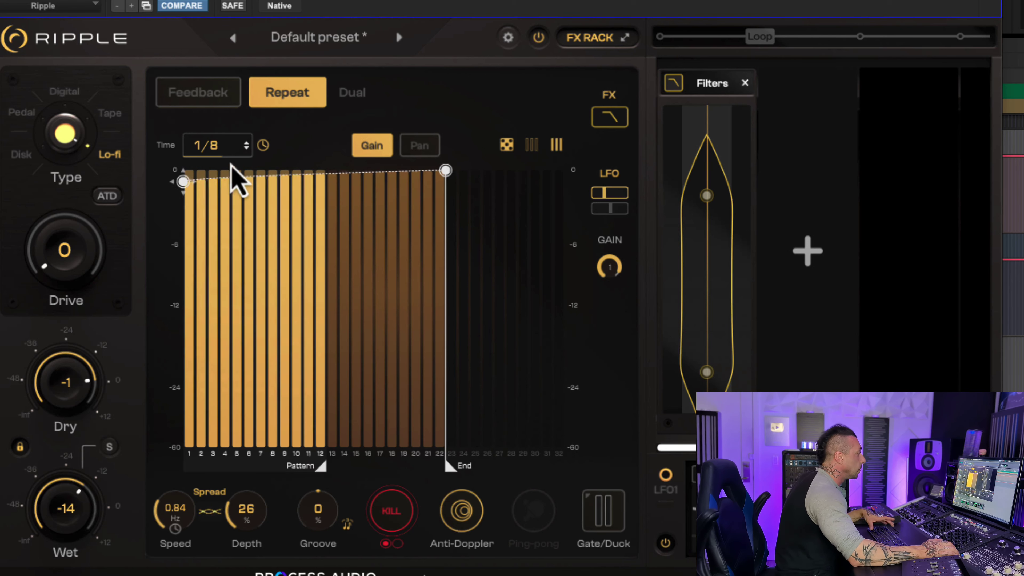
Switch the Repeat pattern to Pan, randomize the step panning several times, and audition it with Wet at -17.
left_click(423, 149)
left_click(457, 146)
left_click(458, 149)
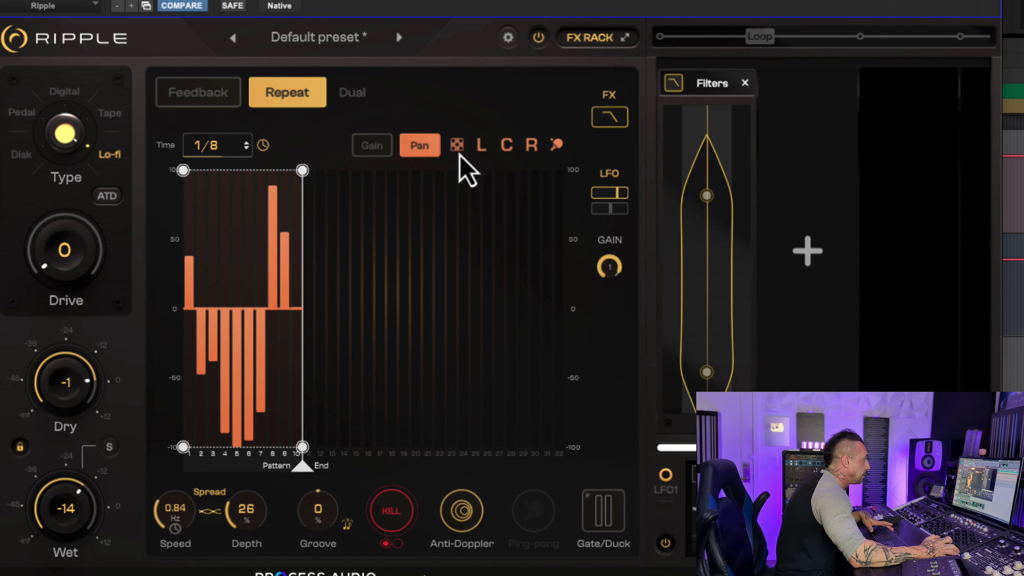
left_click(447, 152)
key("space")
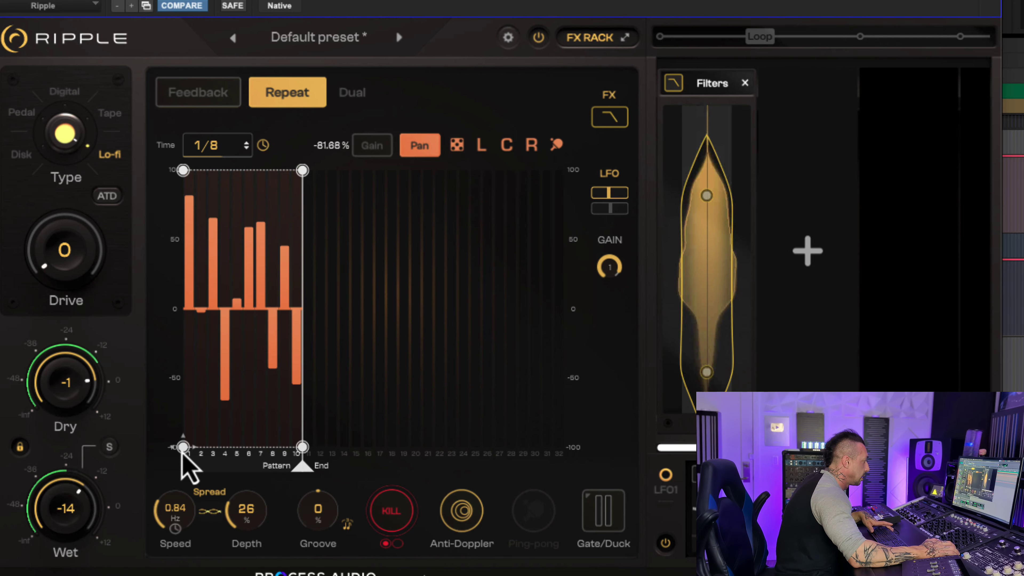
left_click_drag(72, 504, 76, 529)
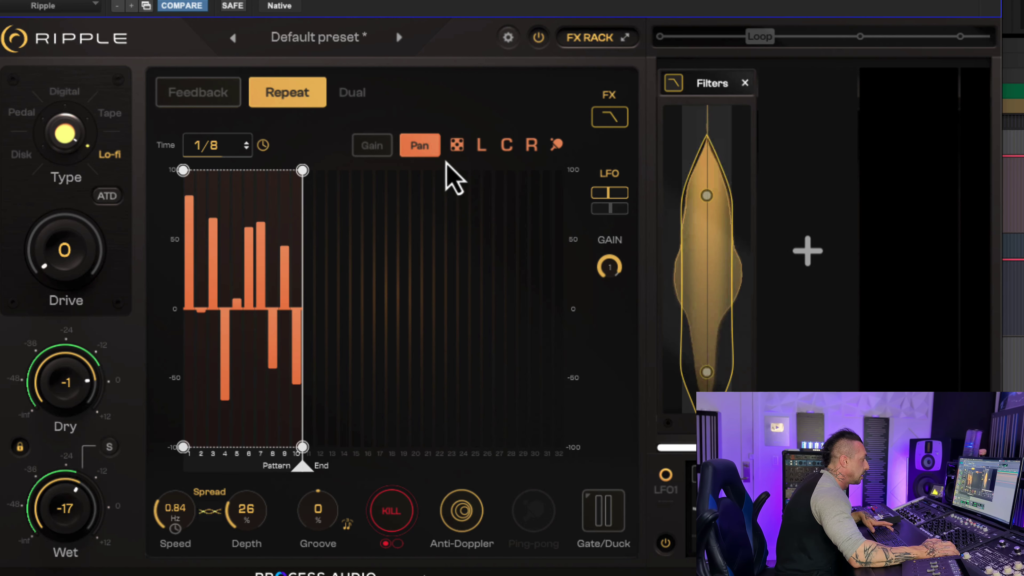
Try the all-left, center and all-right pan patterns, and apply the alternating ping-pong pattern to the steps.
left_click(485, 153)
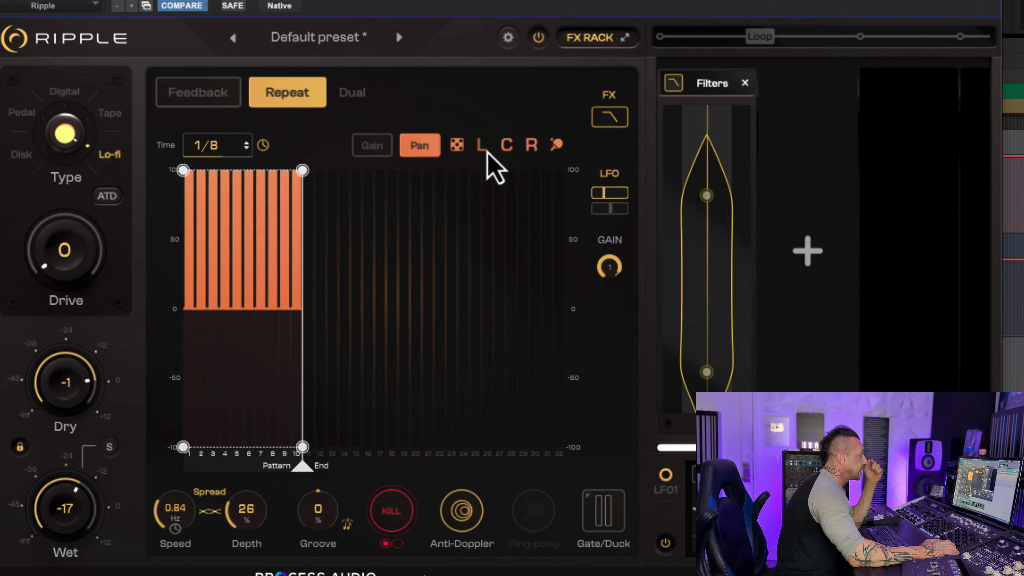
left_click(509, 149)
left_click(534, 152)
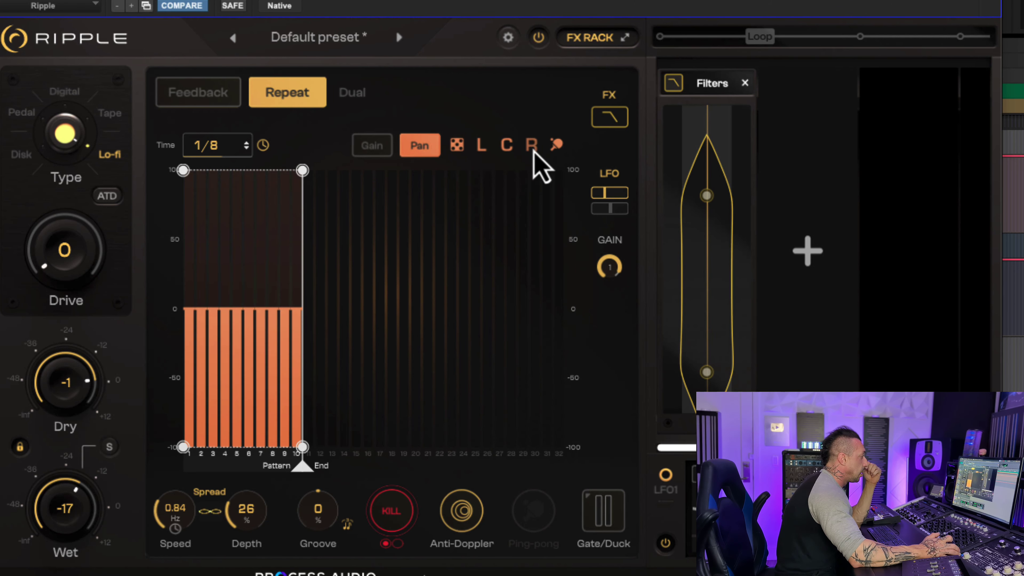
left_click(556, 150)
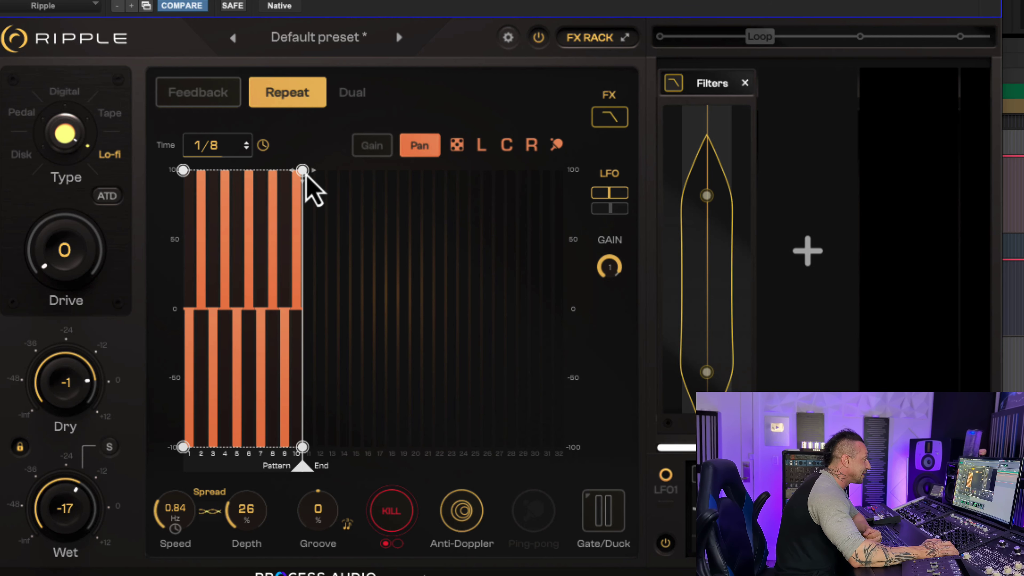
Extend the pan pattern and end point to 17 steps, and shape the envelope from narrow at the start to 100 at the end.
left_click_drag(306, 178, 306, 416)
mouse_move(318, 484)
left_mouse_down()
mouse_move(389, 486)
mouse_move(427, 500)
mouse_move(401, 484)
left_mouse_up()
mouse_move(387, 278)
left_mouse_down()
mouse_move(392, 128)
mouse_move(393, 155)
left_mouse_up()
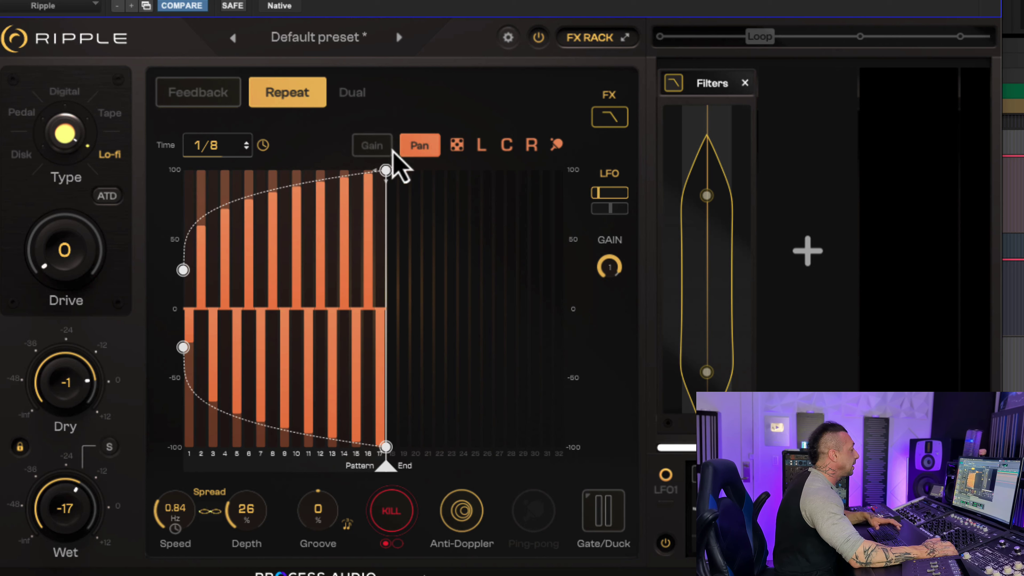
During playback, narrow the pan envelope's end to about 45, widen its start to 100, and shorten the pattern and end point to 8 steps.
key("space")
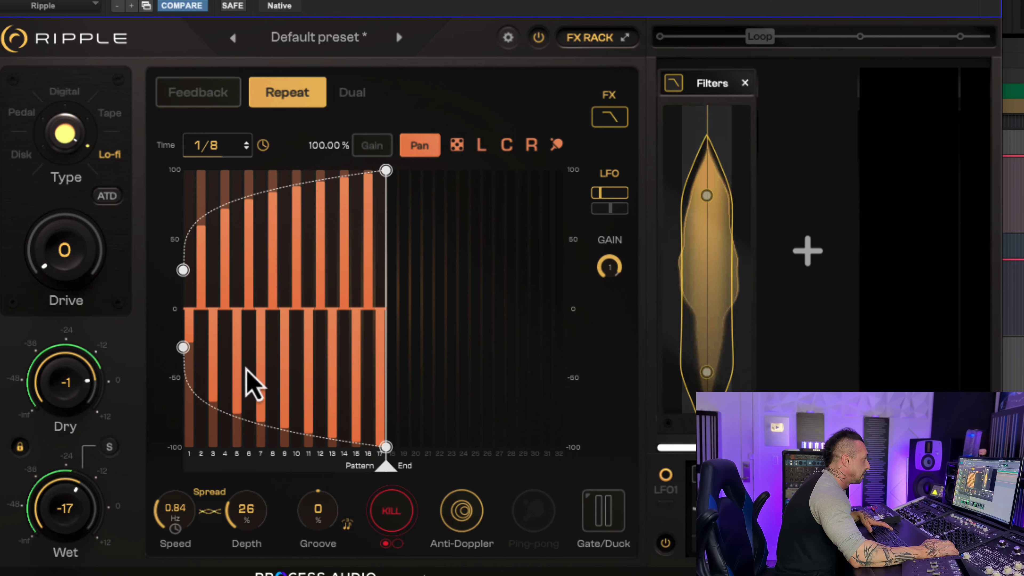
left_click_drag(386, 447, 384, 369)
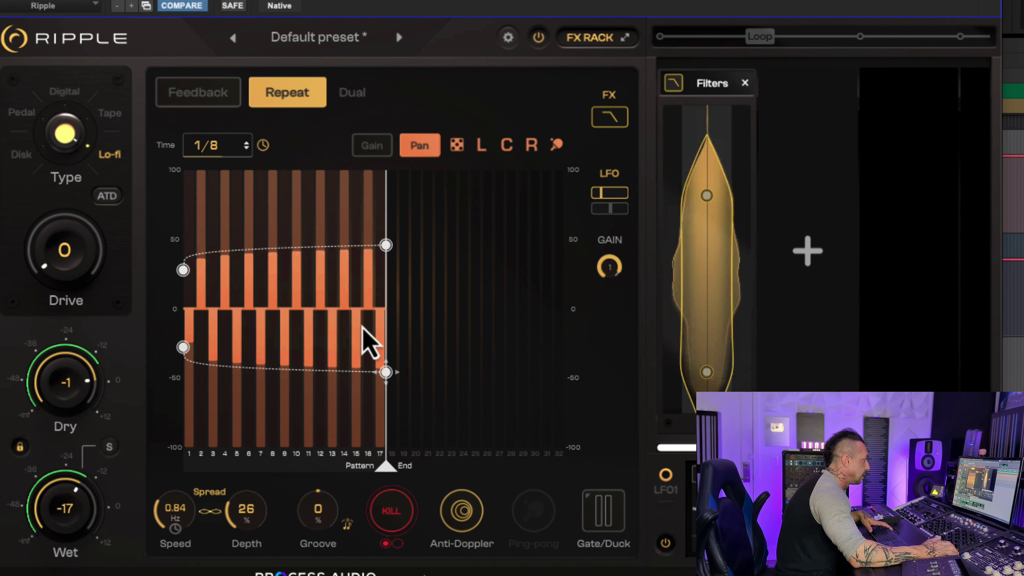
left_click_drag(183, 347, 202, 525)
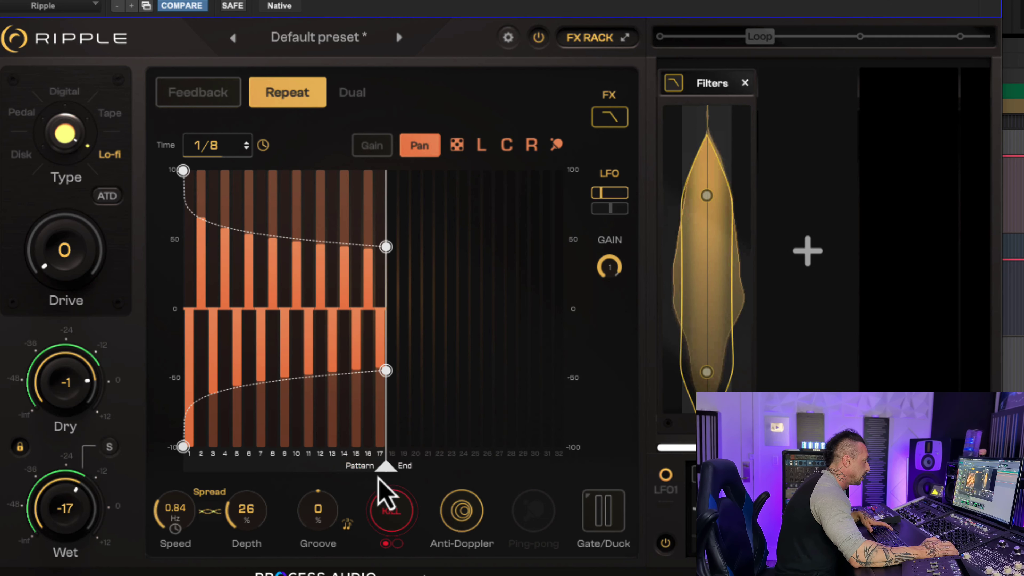
left_click_drag(388, 475, 313, 473)
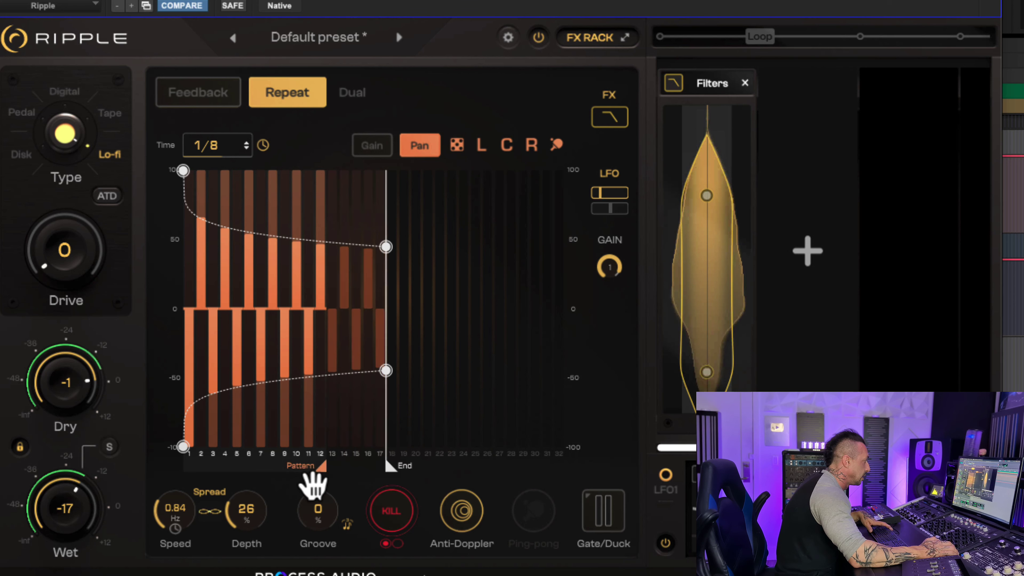
left_click_drag(396, 482, 280, 482)
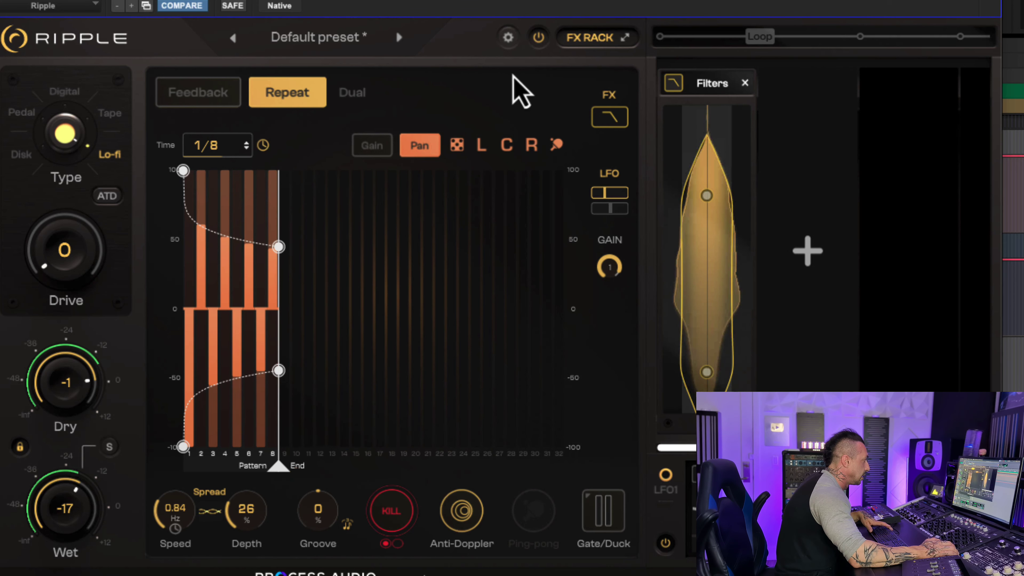
Return the delay to Feedback mode, enable Dual, and set delay 1 to a dotted 1/8.
left_click(382, 150)
left_click(218, 101)
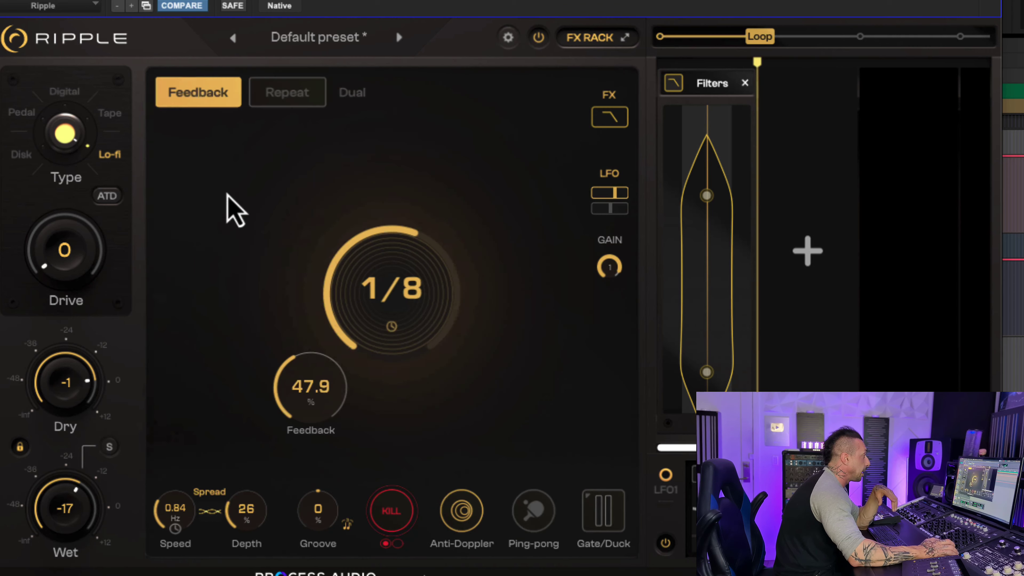
left_click(355, 97)
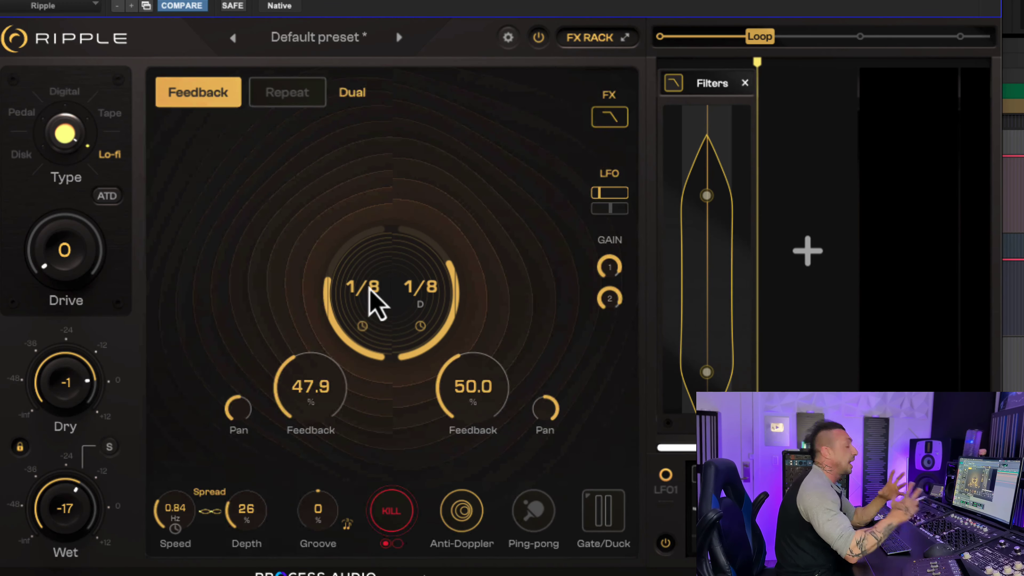
left_click_drag(378, 280, 378, 272)
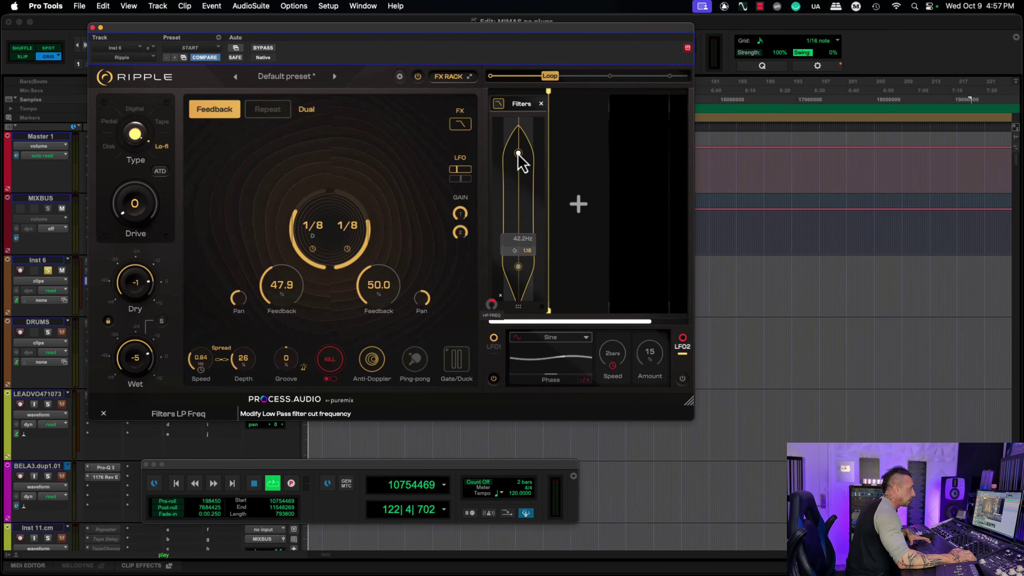
During playback, set Dry to -9, sweep the low-pass filter down and up to 21.0 kHz, and lower the high-pass filter to 21.6 Hz.
key("space")
left_click_drag(519, 155, 517, 200)
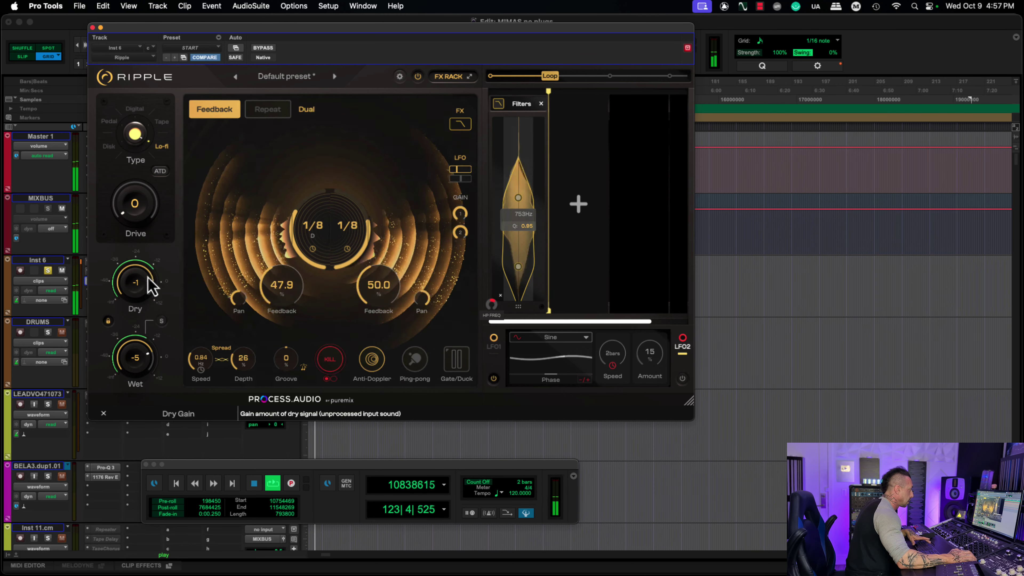
left_click_drag(150, 286, 141, 297)
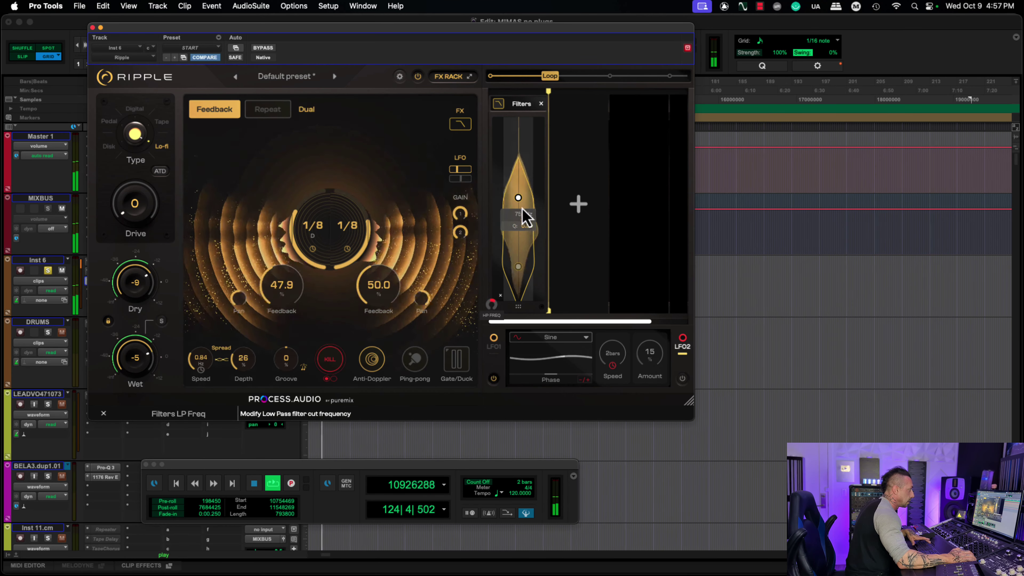
left_click_drag(522, 209, 518, 121)
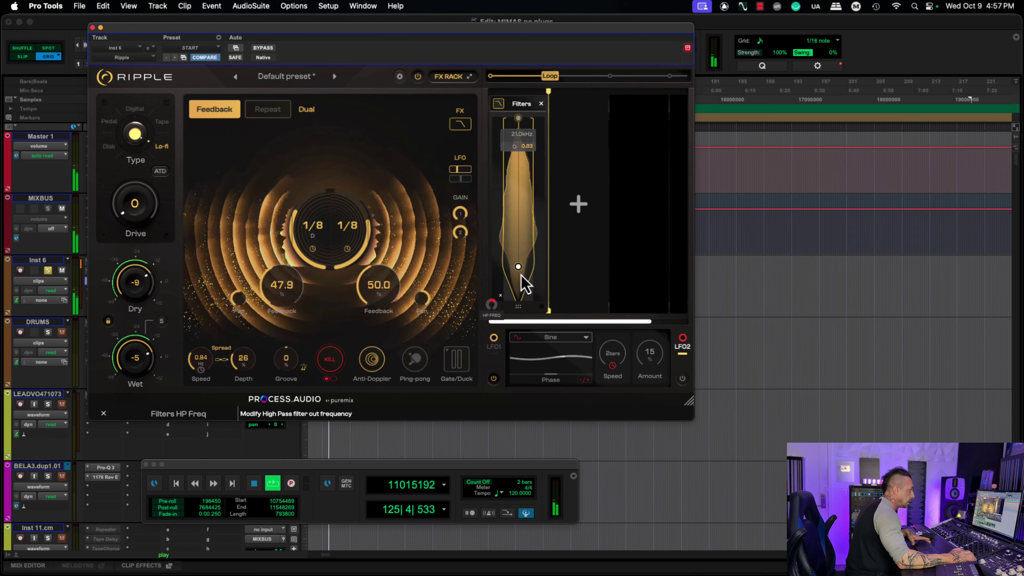
left_click_drag(520, 270, 522, 302)
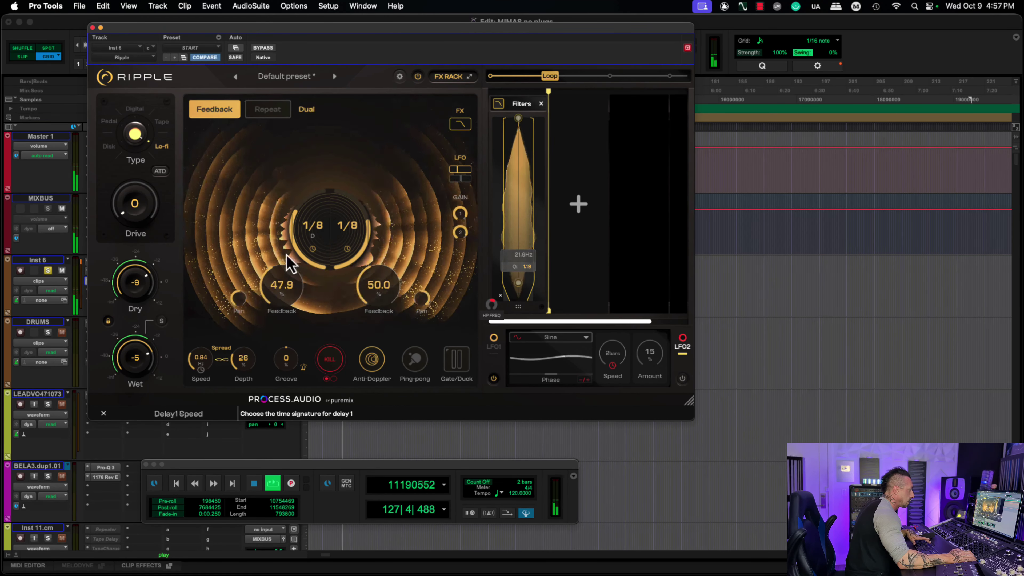
Turn off Dual, lower the low-pass filter slightly, and stop playback.
left_click(304, 111)
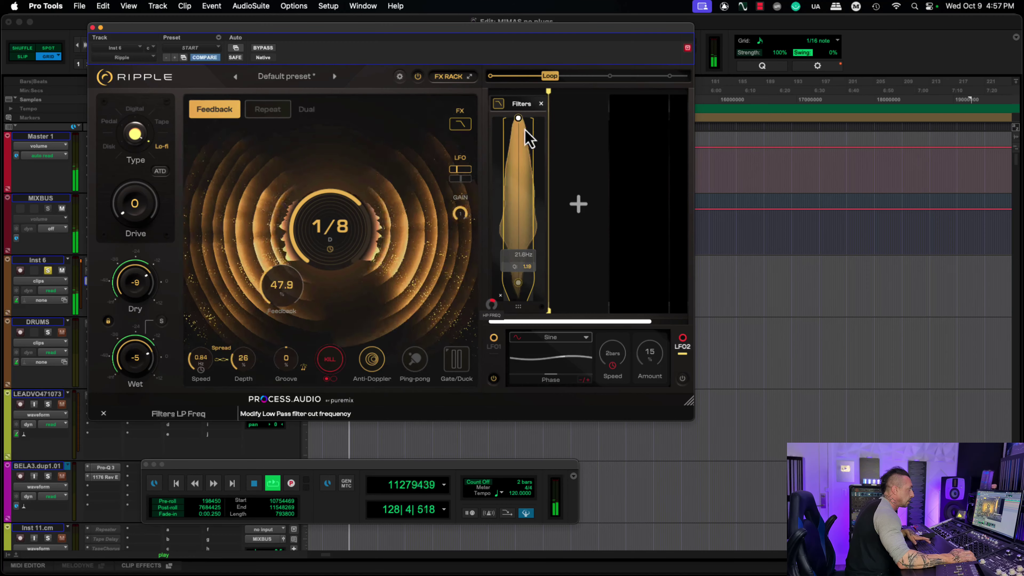
mouse_move(519, 128)
left_mouse_down()
mouse_move(526, 236)
mouse_move(532, 159)
mouse_move(522, 141)
left_mouse_up()
key("space")
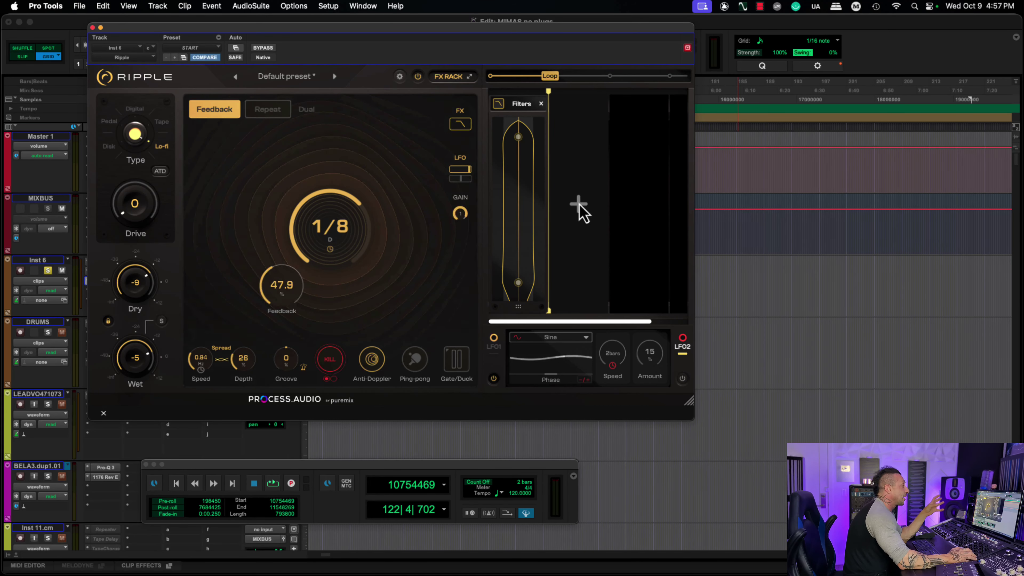
Expand the FX rack and add the Eq and Chorus modules after the Filters.
left_click(465, 79)
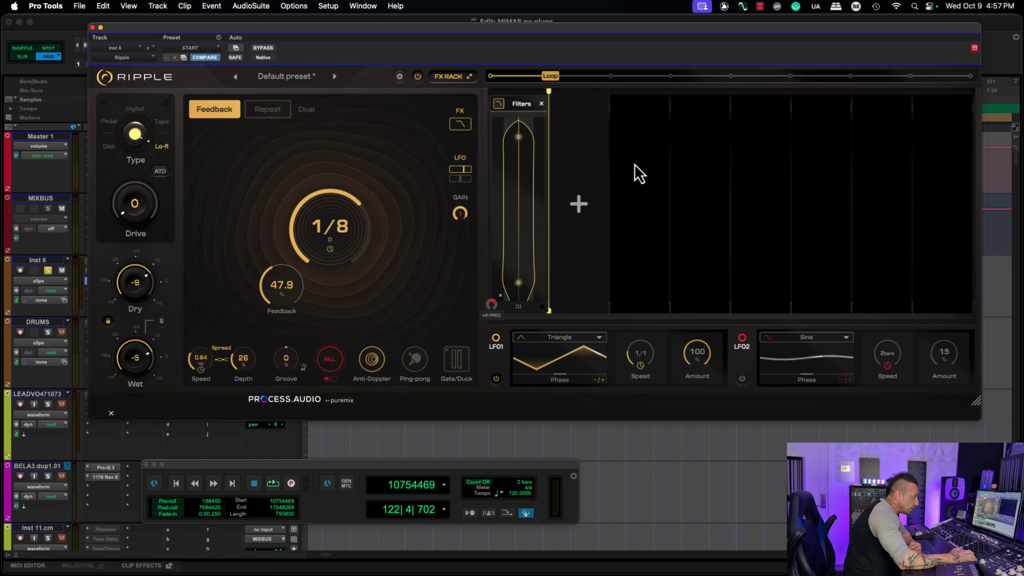
left_click(471, 78)
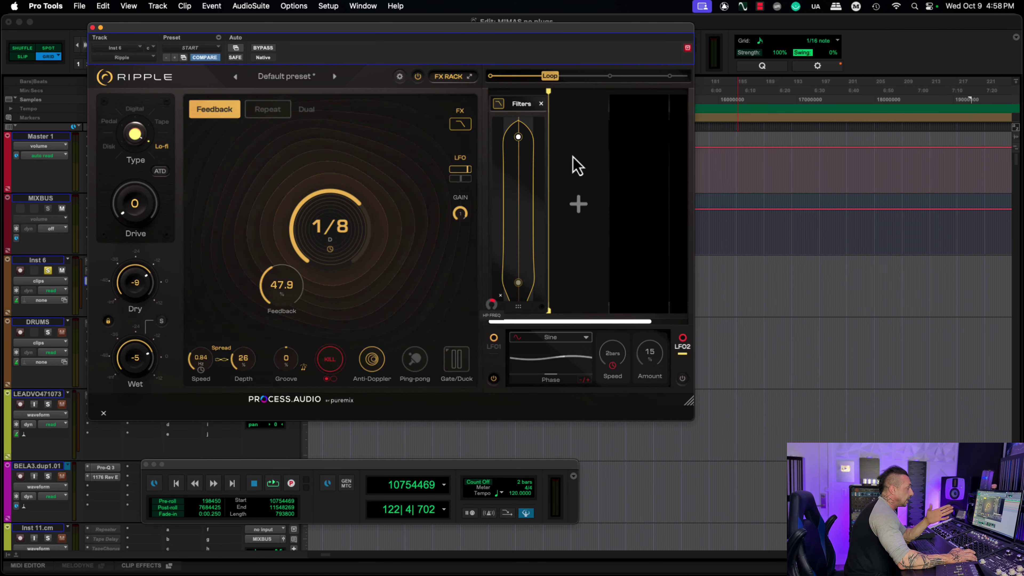
left_click(451, 79)
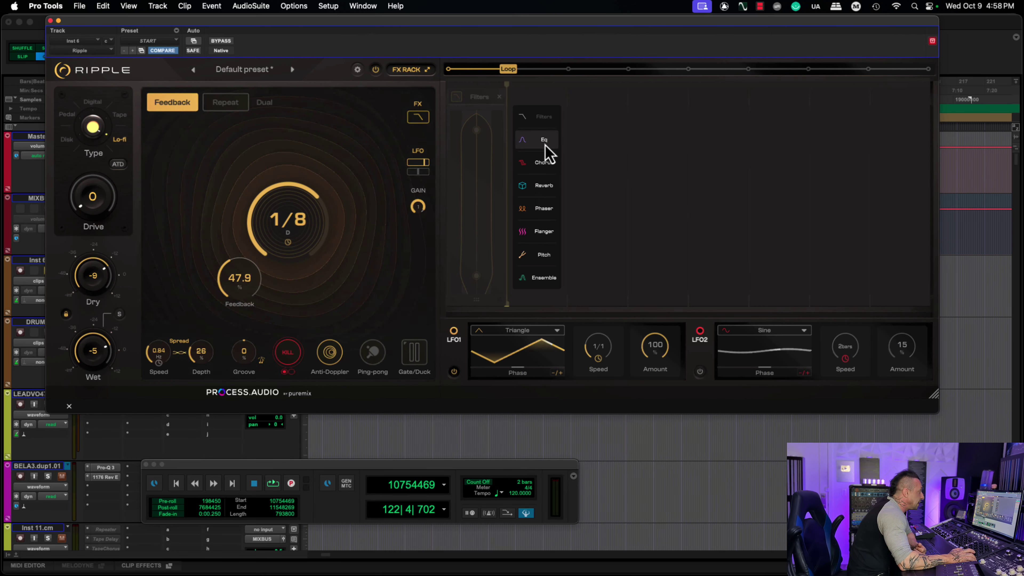
left_click(544, 139)
left_click(604, 162)
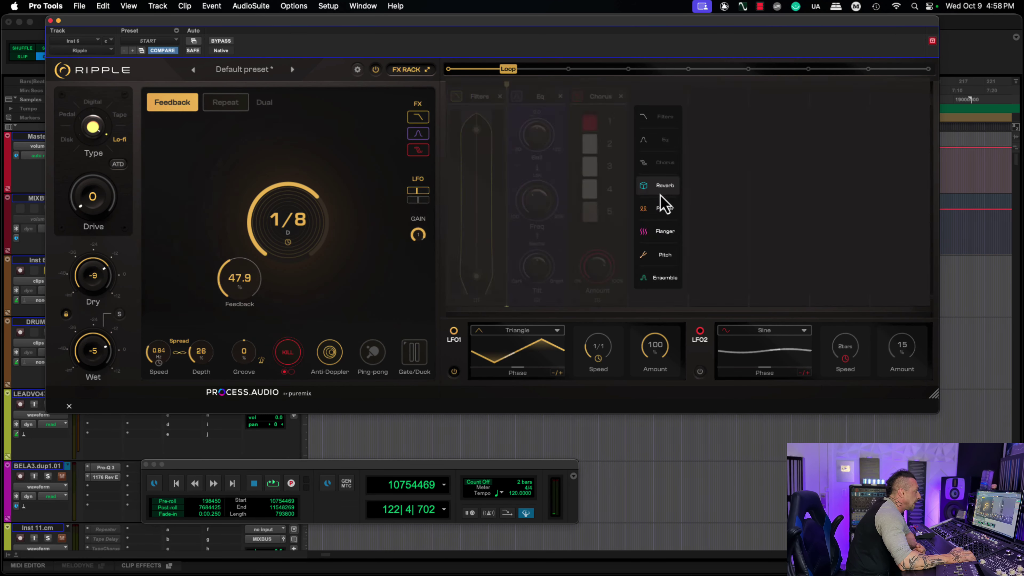
Add Reverb, Phaser, Flanger, Pitch and Ensemble modules to the remaining FX rack slots in that order.
left_click(664, 185)
left_click(720, 214)
left_click(722, 221)
left_click(792, 208)
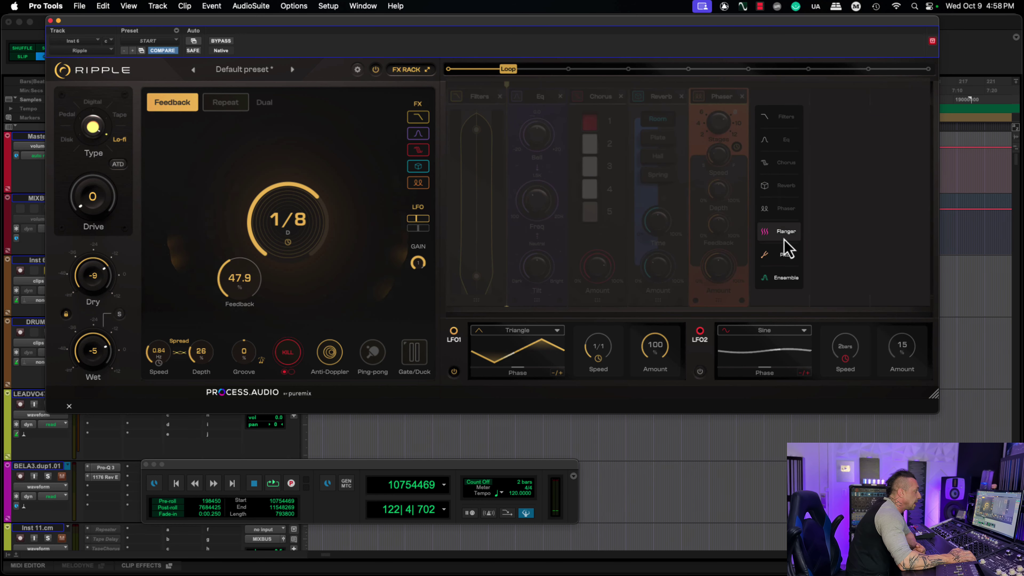
left_click(786, 247)
left_click(840, 221)
left_click(827, 252)
left_click(893, 228)
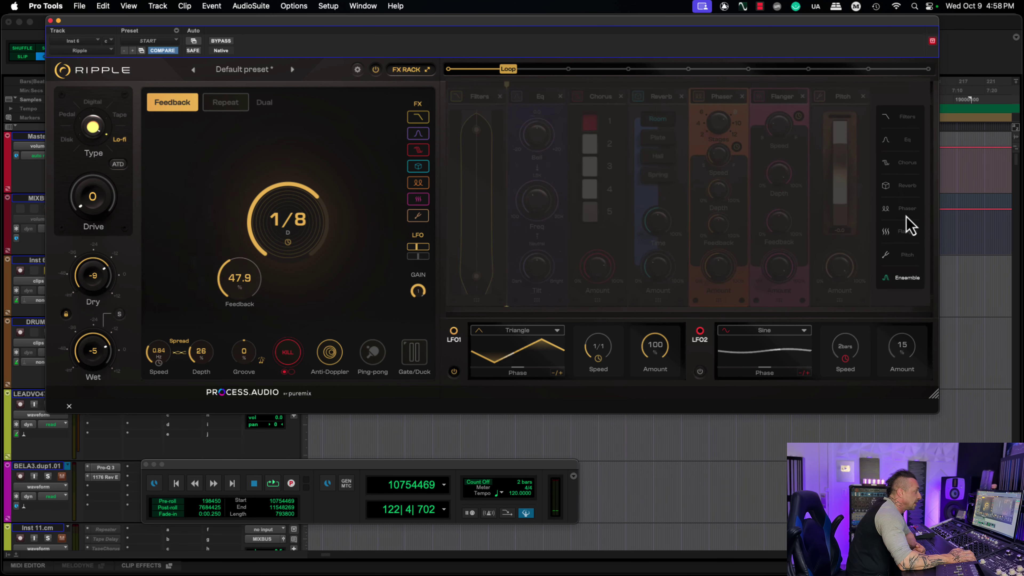
left_click(903, 290)
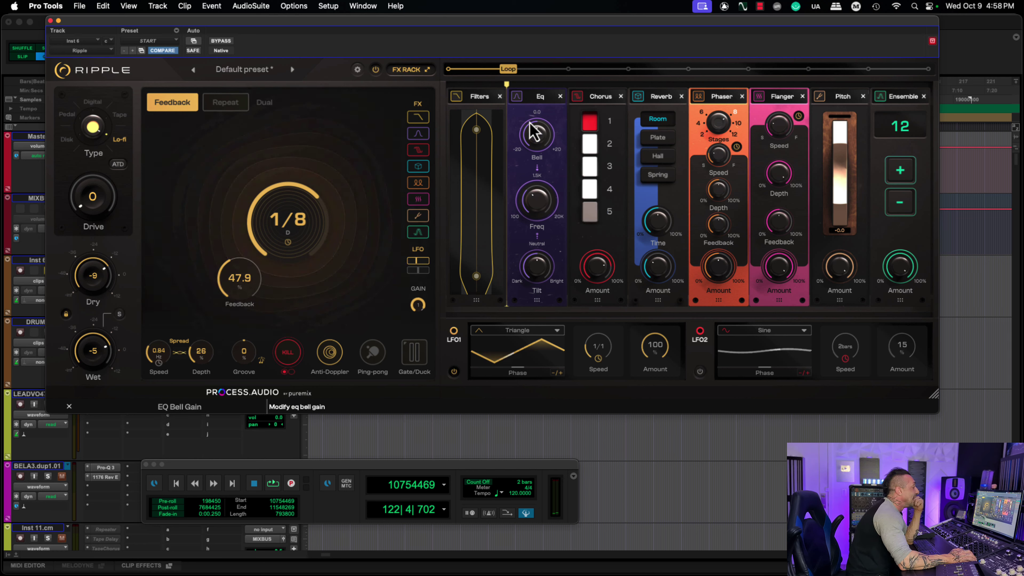
Bypass the Eq, Chorus, Reverb, Phaser, Flanger, Pitch and Ensemble modules, keeping only the Filters active.
left_click(525, 104)
left_click(583, 104)
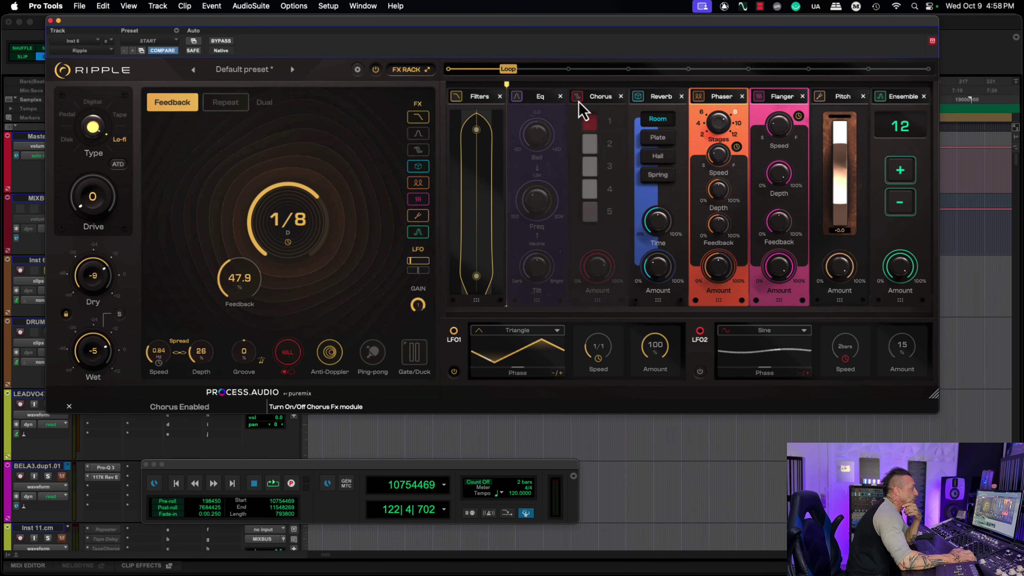
left_click(644, 106)
left_click(699, 105)
left_click(765, 104)
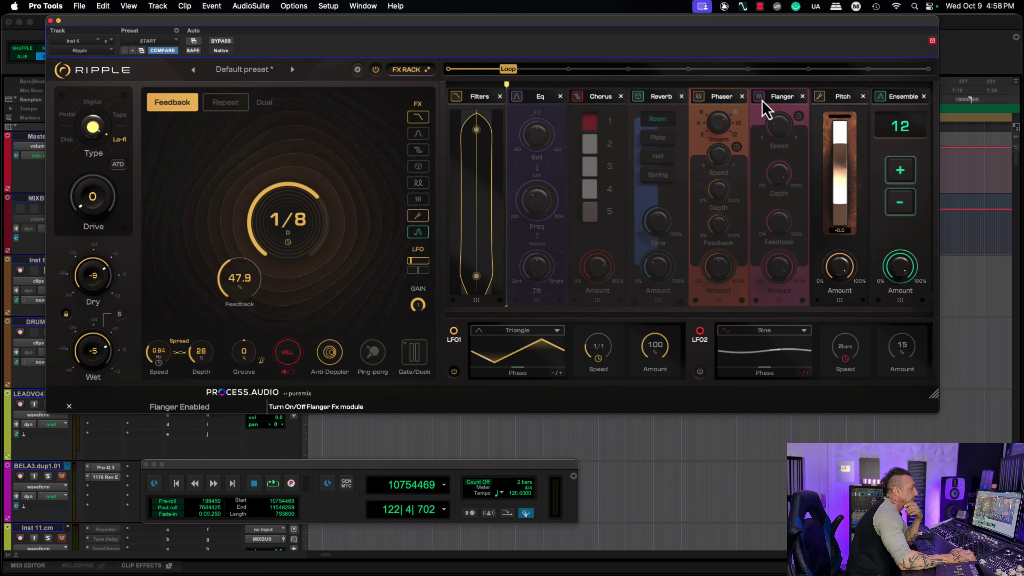
left_click(824, 104)
left_click(879, 100)
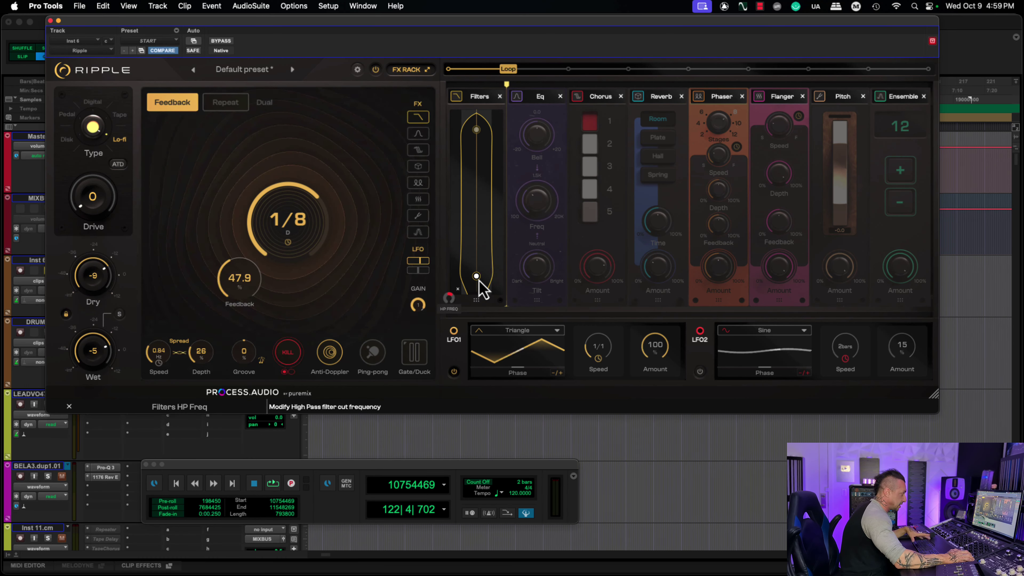
Turn on the Eq module and audition sweeps of its bell gain and frequency during playback.
left_click(517, 99)
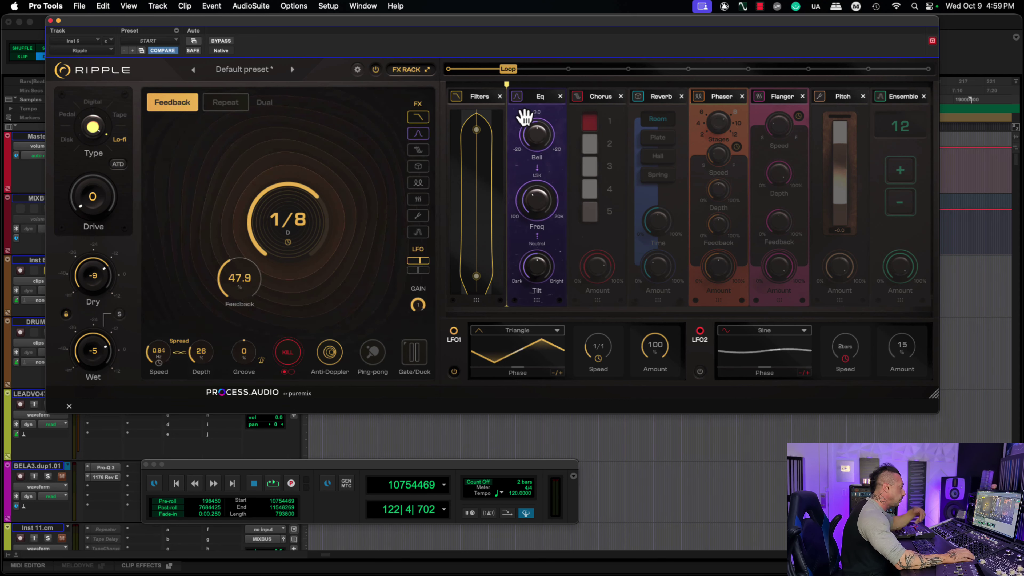
key("space")
left_click_drag(535, 154, 535, 128)
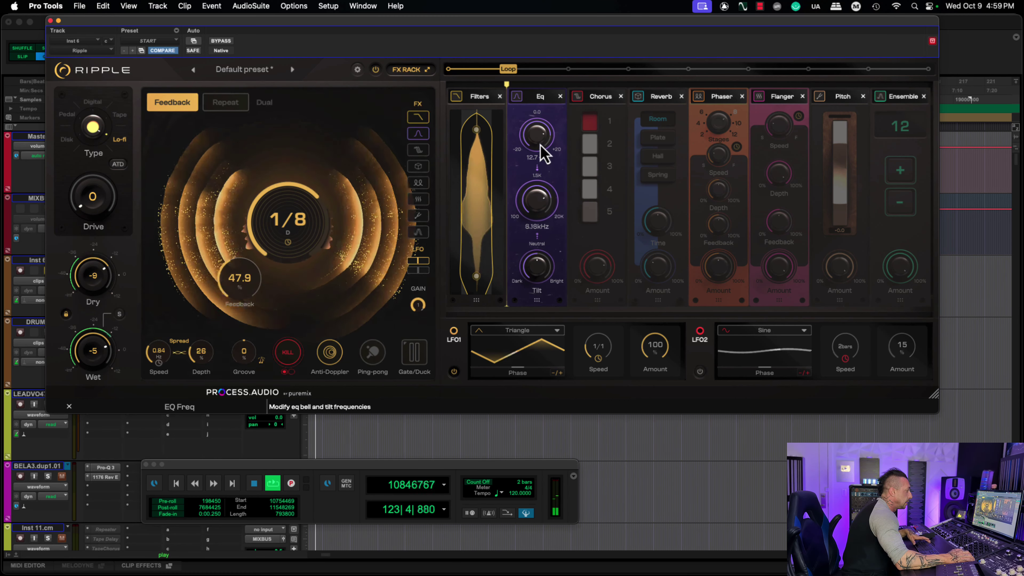
left_click_drag(540, 198, 540, 211)
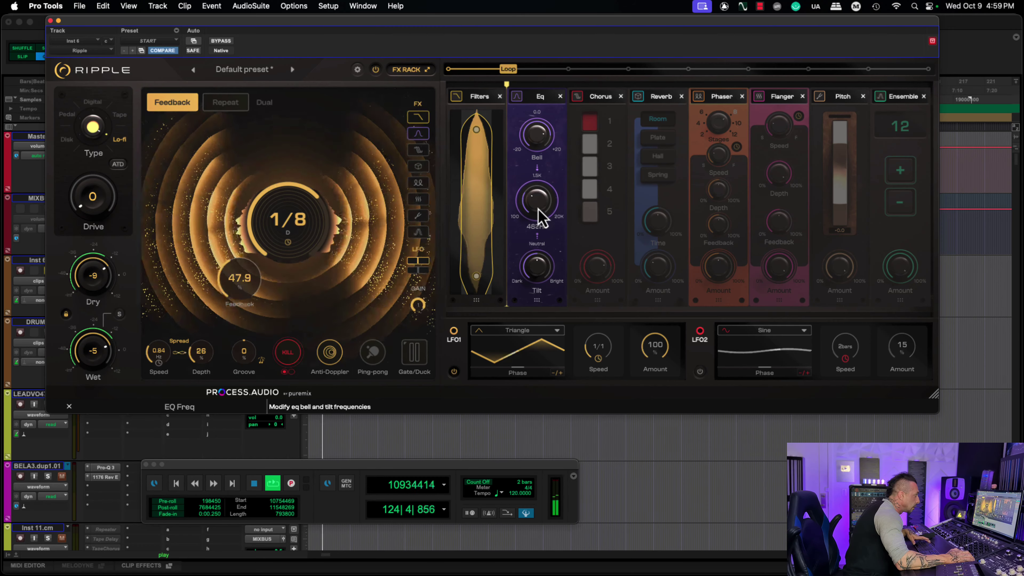
left_click_drag(537, 129, 540, 143)
left_click_drag(542, 202, 544, 186)
key("space")
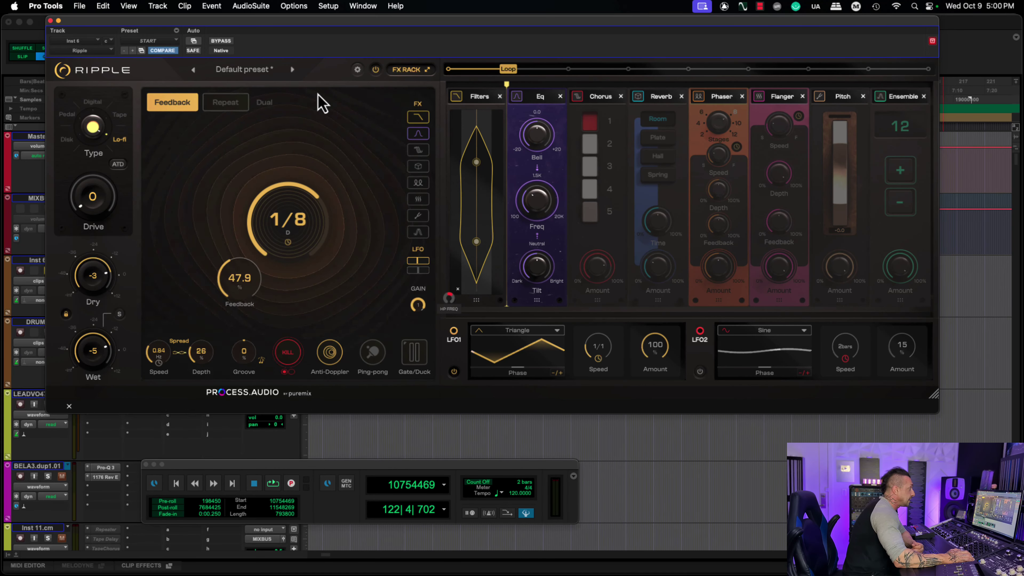
Hide the FX rack, toggle the modules from Chorus to Ensemble on and off in the compact view, and restore the extended rack.
left_click(428, 70)
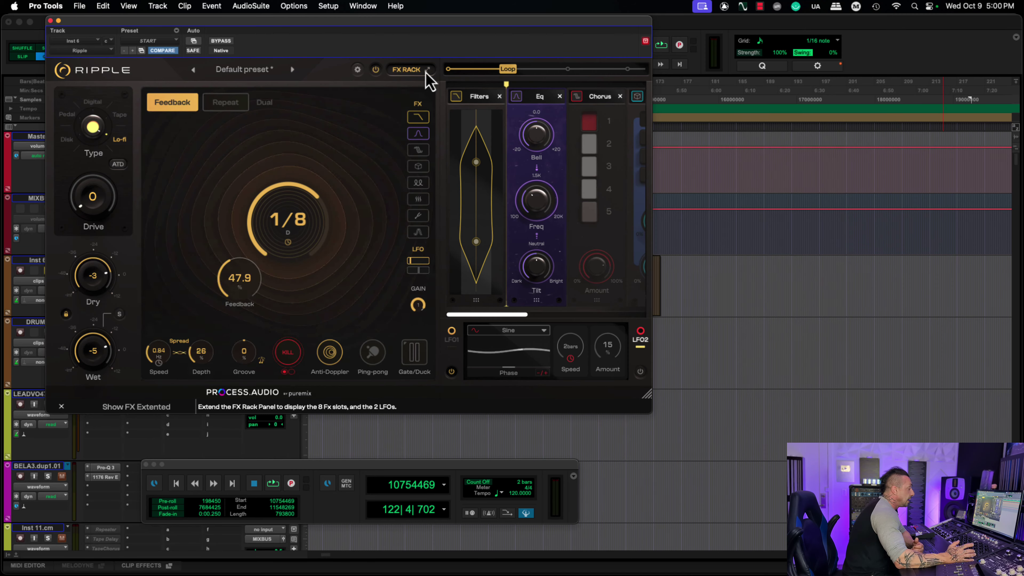
left_click(409, 72)
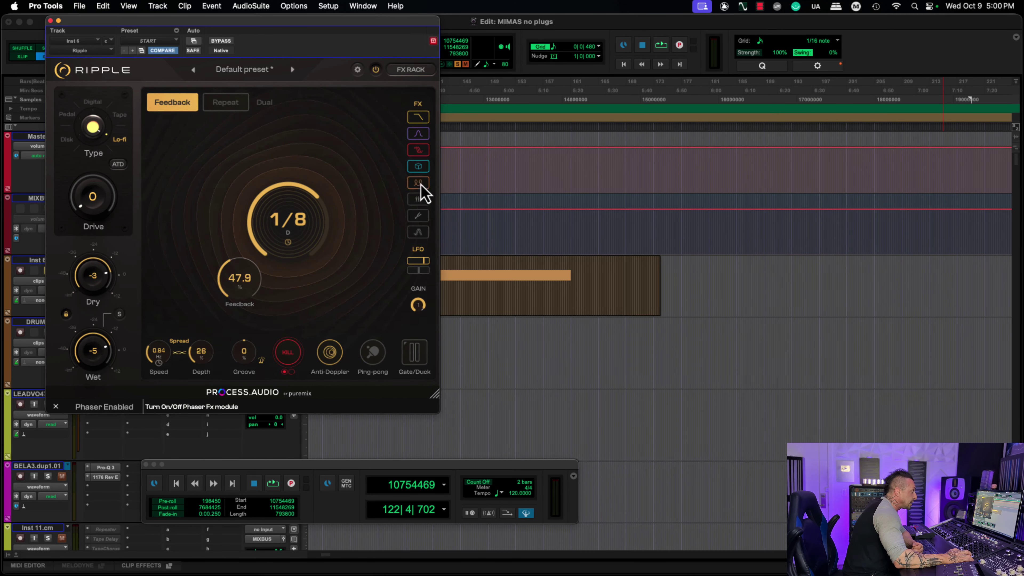
left_click(419, 199)
left_click(420, 233)
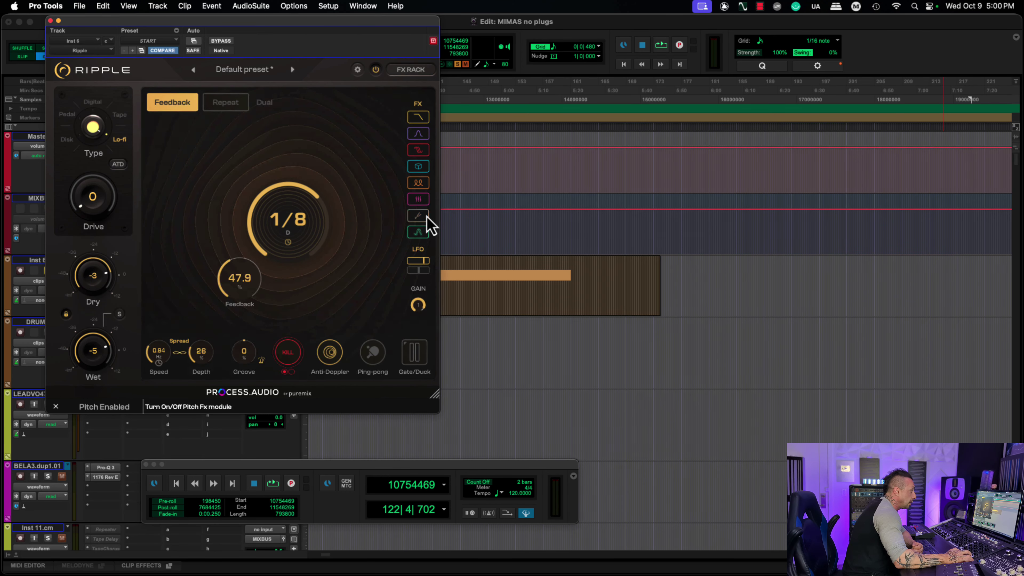
left_click(421, 203)
left_click(419, 233)
left_click(420, 180)
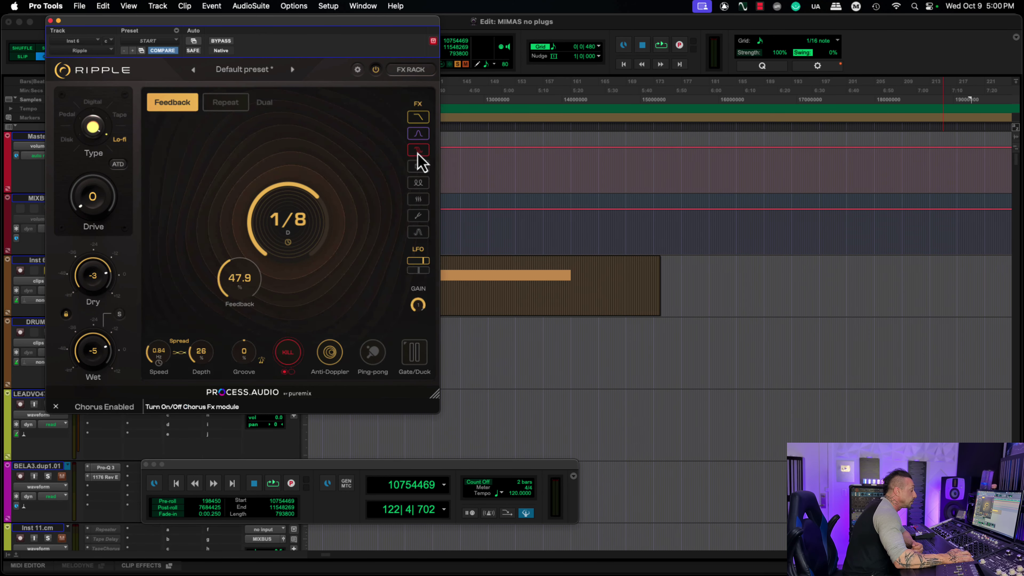
left_click(416, 70)
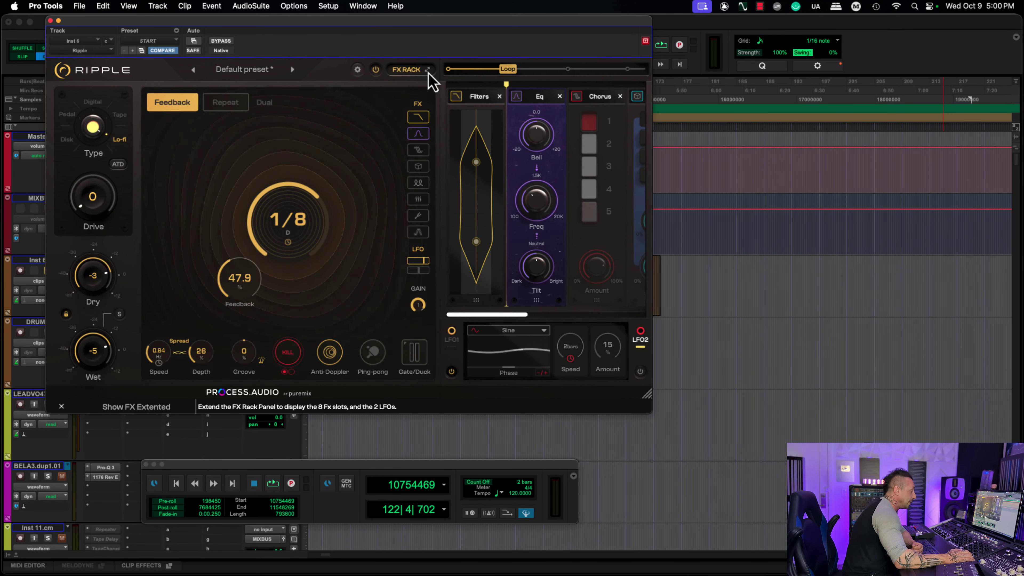
left_click(427, 70)
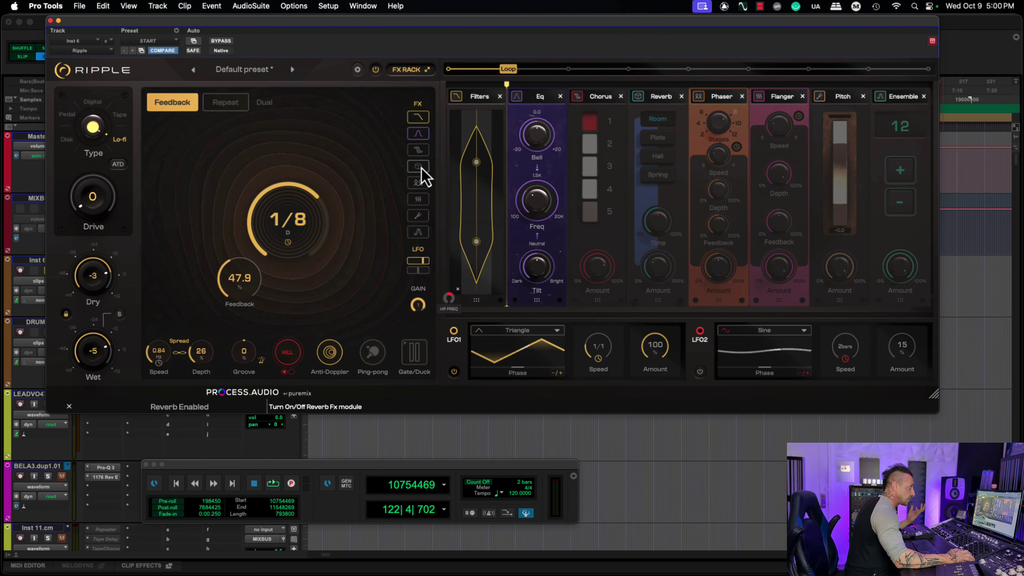
Enable Chorus in place of Eq and, during playback, set Dry and Wet to -4, Spread Speed to 0.81 Hz and Depth to 19%.
left_click(517, 98)
left_click(579, 98)
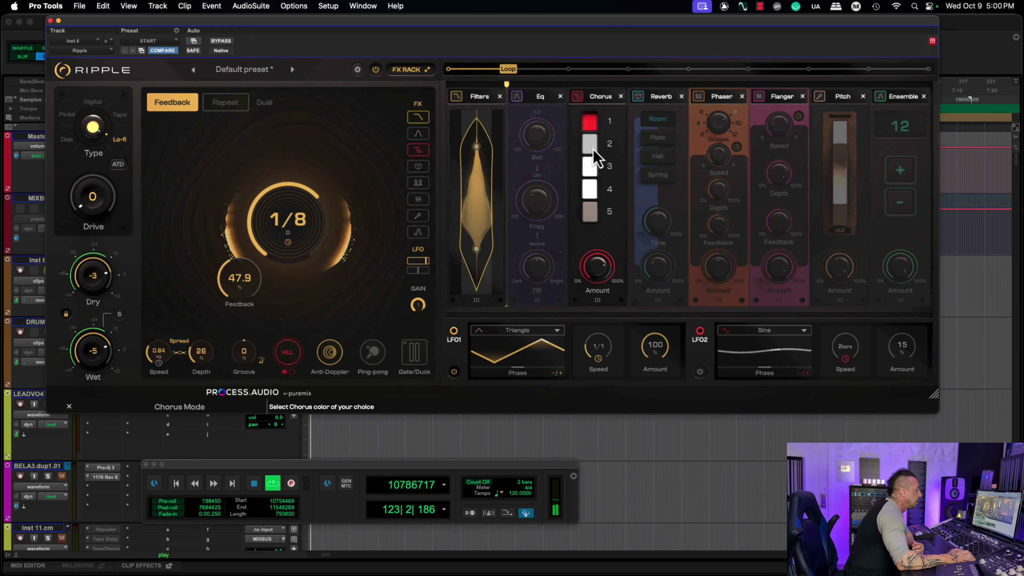
left_click_drag(100, 347, 96, 344)
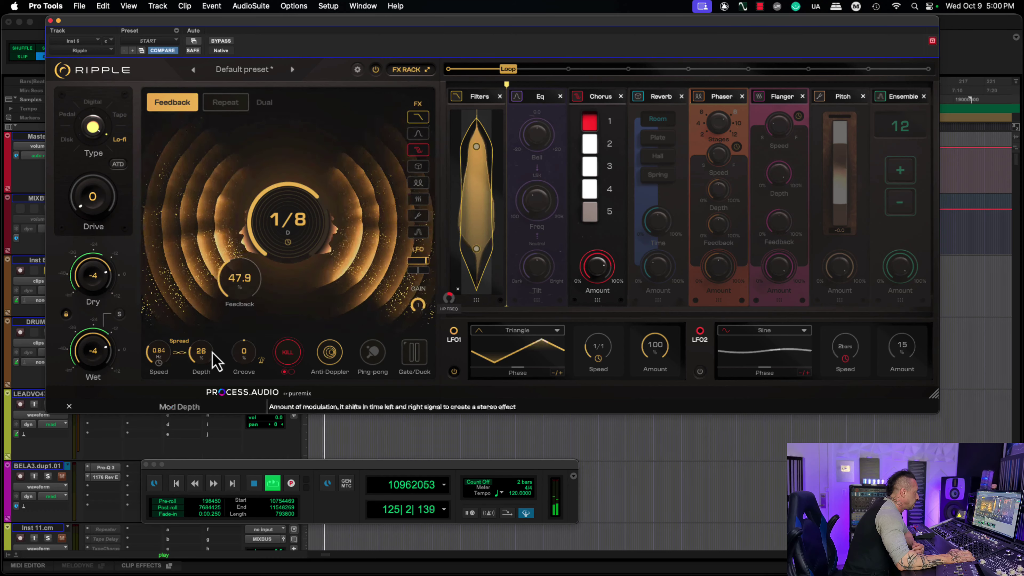
left_click_drag(211, 354, 167, 361)
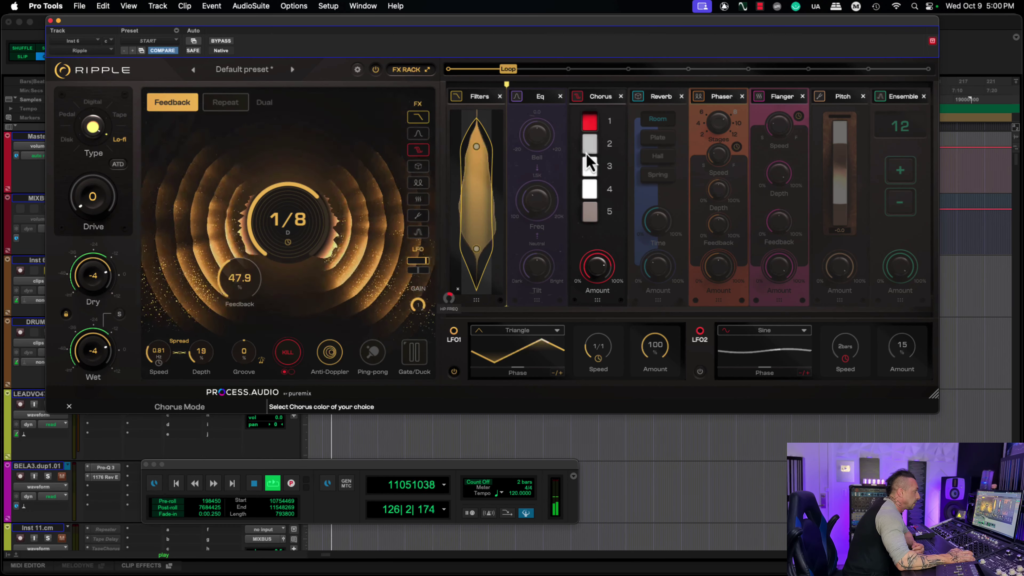
Audition Chorus modes 3 and 5, and stop playback.
left_click(589, 166)
left_click(589, 212)
key("space")
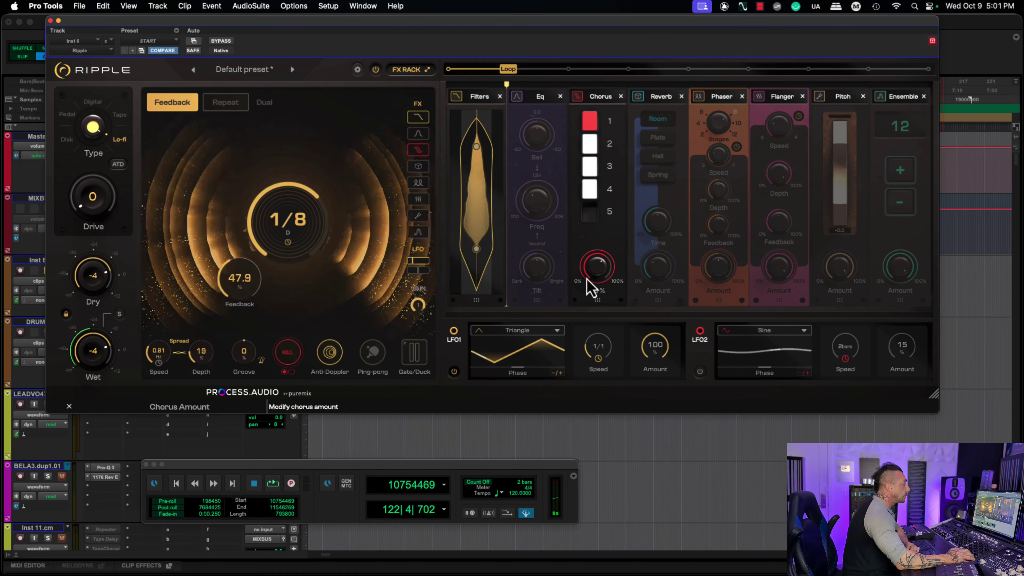
Enable Reverb in place of Chorus, adjust its amount, audition Plate, Hall and Spring, and settle on Hall.
left_click(641, 99)
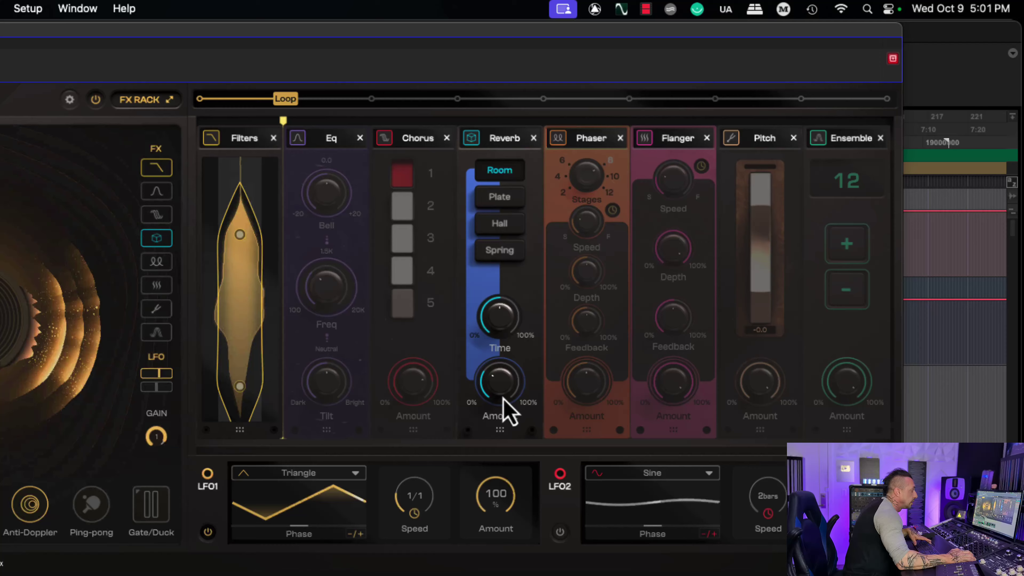
left_click_drag(661, 281, 661, 255)
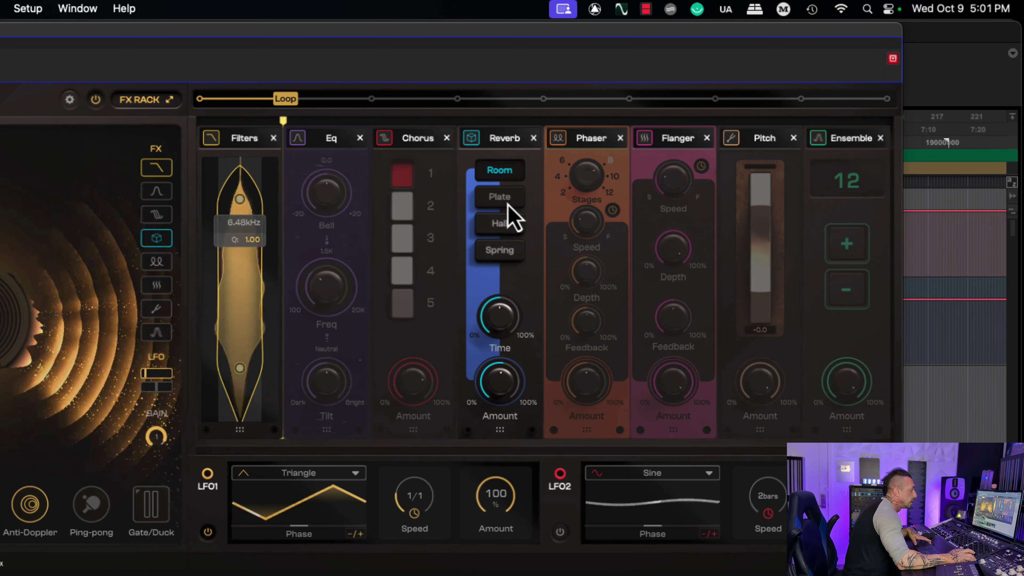
left_click(499, 199)
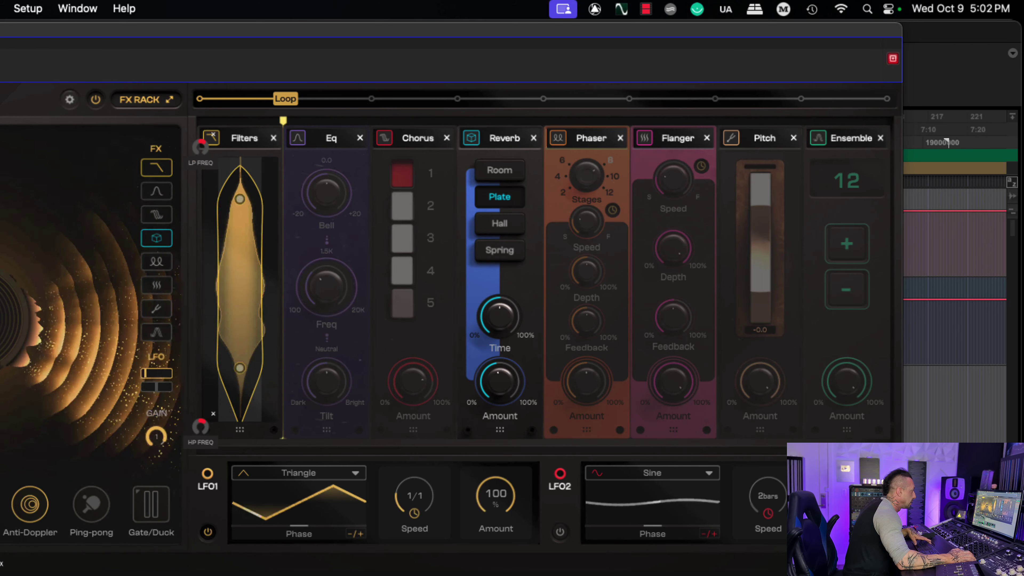
left_click(504, 230)
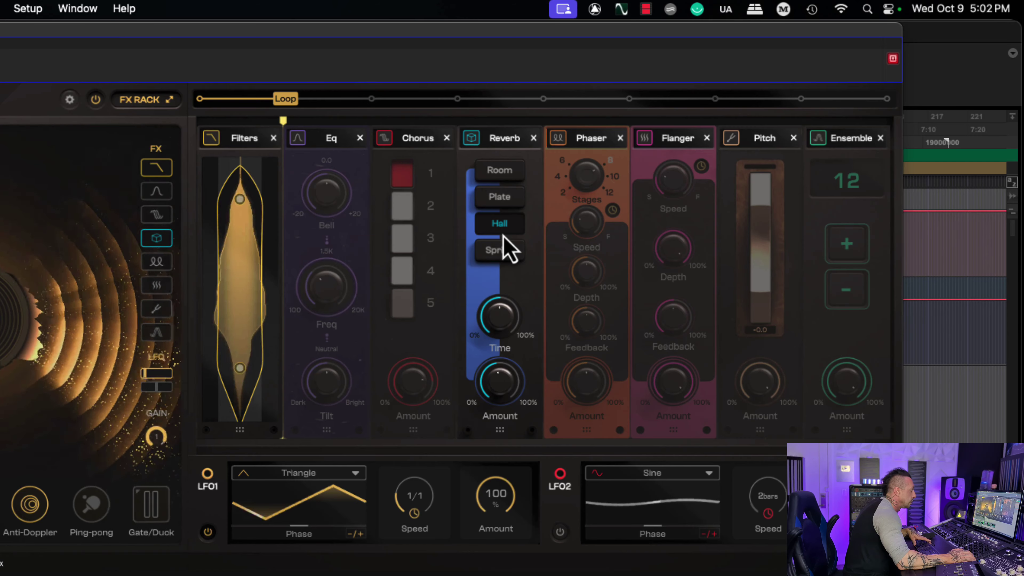
left_click(500, 251)
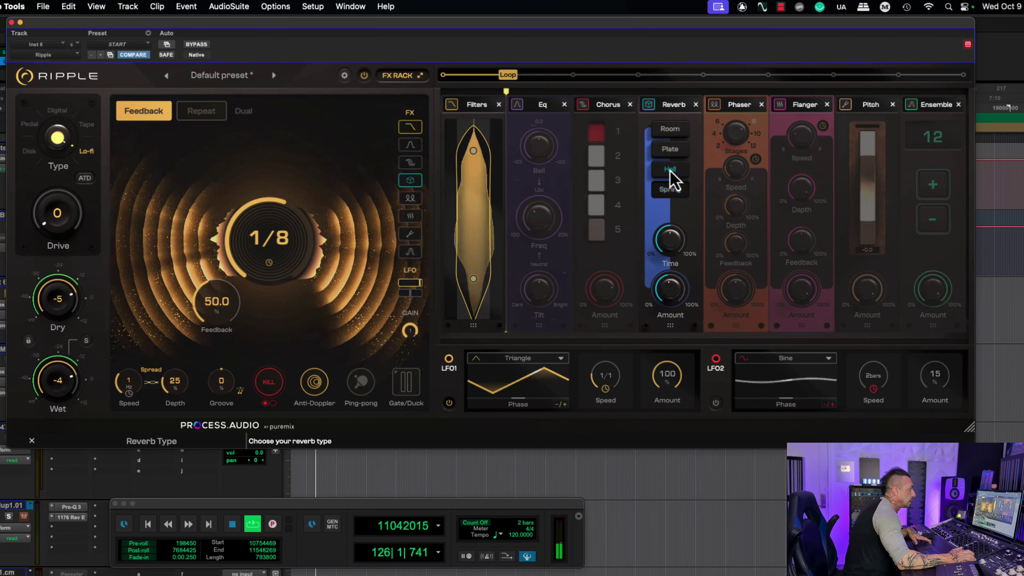
left_click(670, 170)
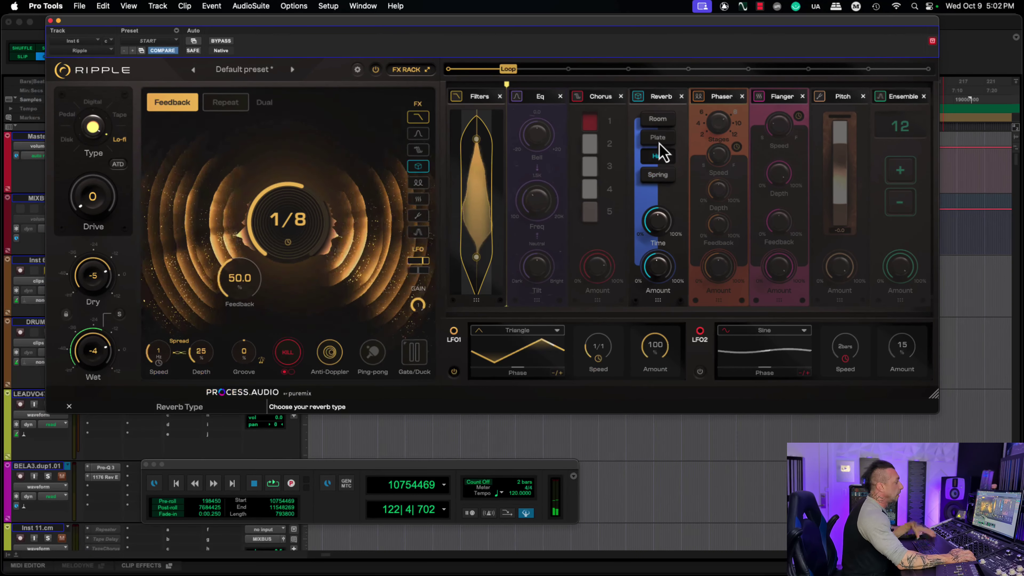
mouse_move(659, 228)
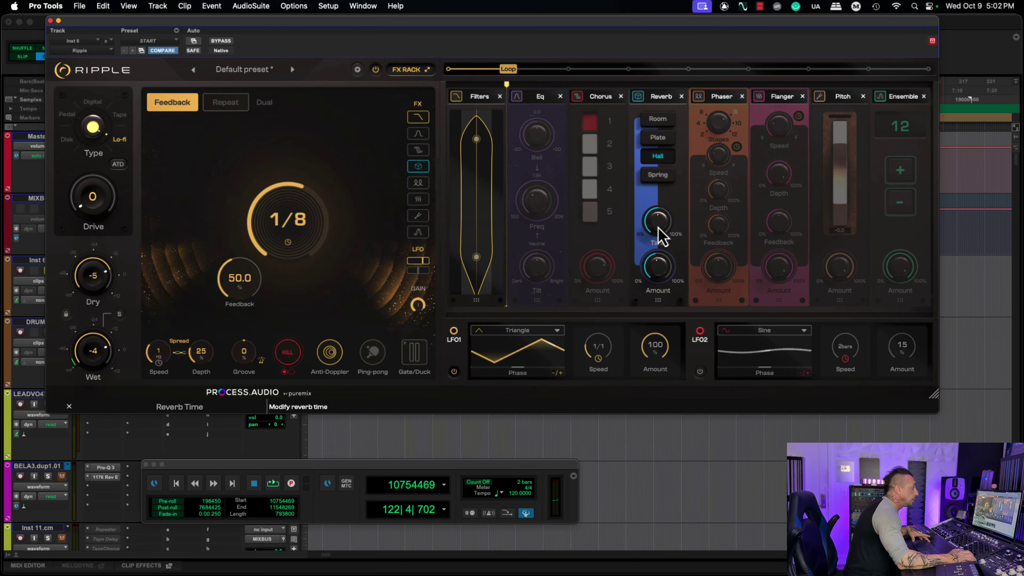
Enable Phaser in place of Reverb and, during playback, adjust its Amount, Depth and Speed and set Stages to 4.
left_click(638, 97)
left_click(703, 100)
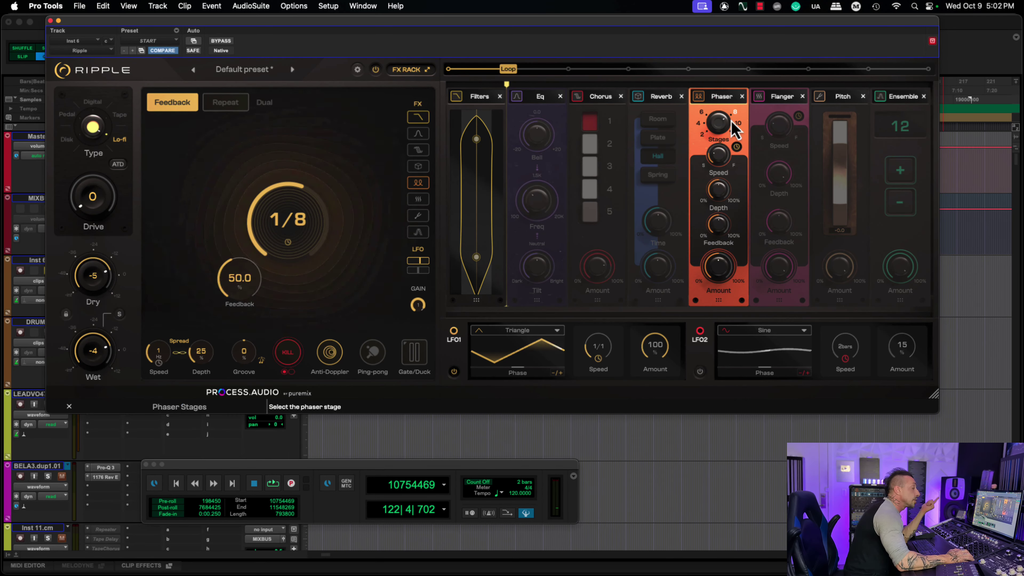
key("space")
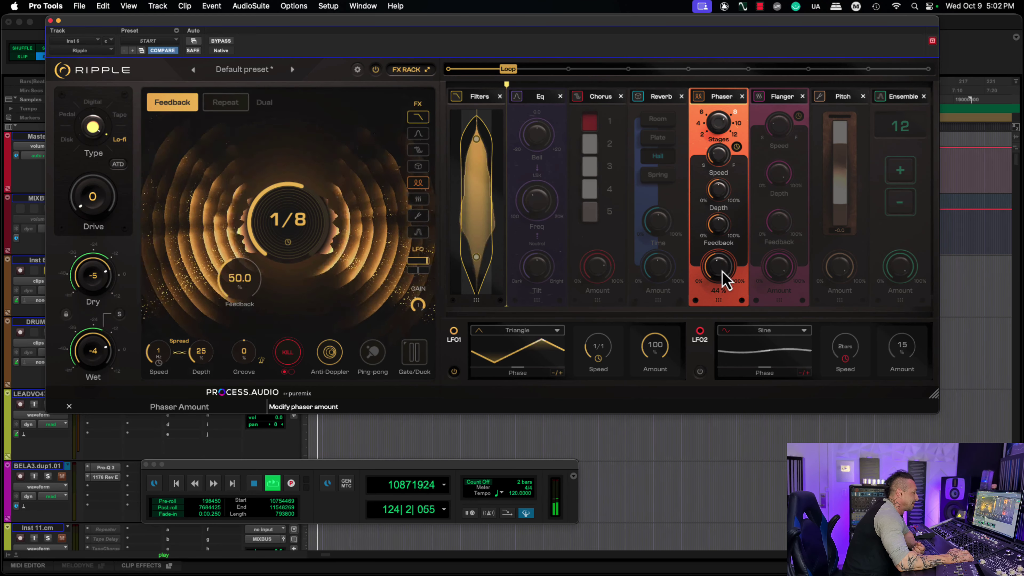
left_click_drag(724, 294, 715, 267)
left_click_drag(720, 201, 722, 240)
left_click_drag(721, 162, 720, 149)
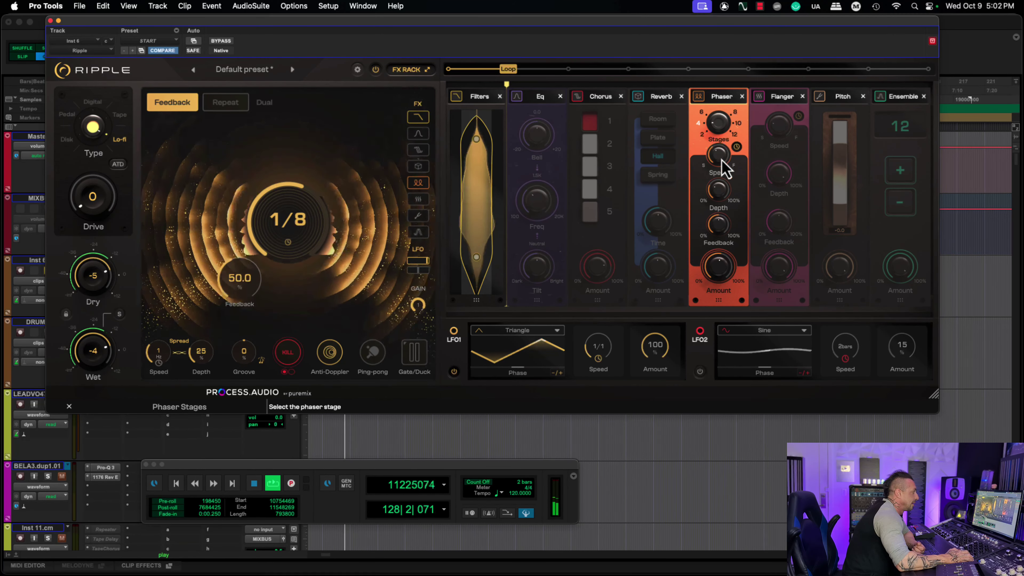
Set the Phaser's Feedback to 48% and Speed to 1/1, and fine-tune its Depth and Amount.
left_click_drag(726, 167, 720, 158)
mouse_move(722, 230)
left_mouse_down()
mouse_move(721, 220)
mouse_move(725, 245)
left_mouse_up()
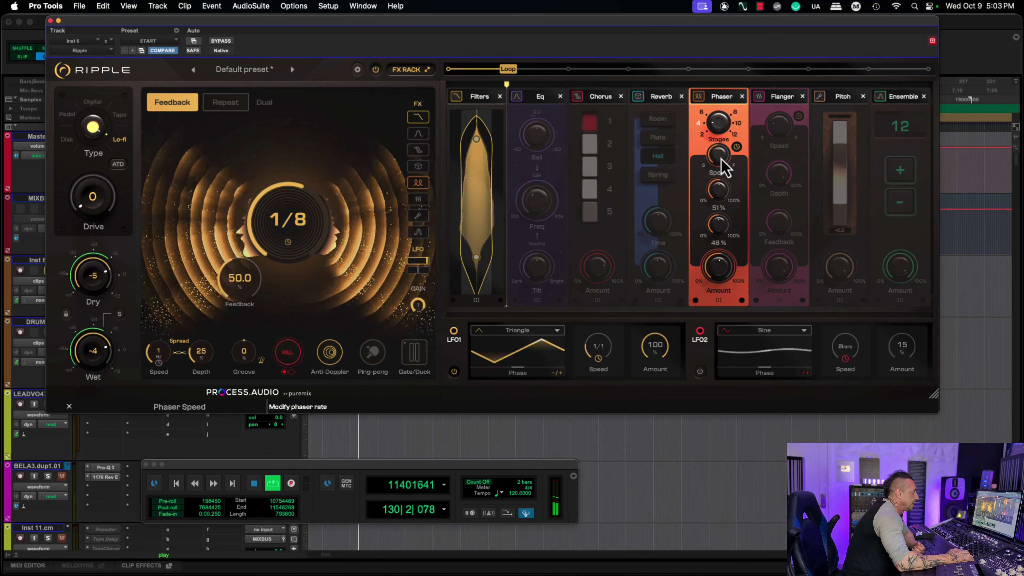
left_click_drag(725, 191, 726, 198)
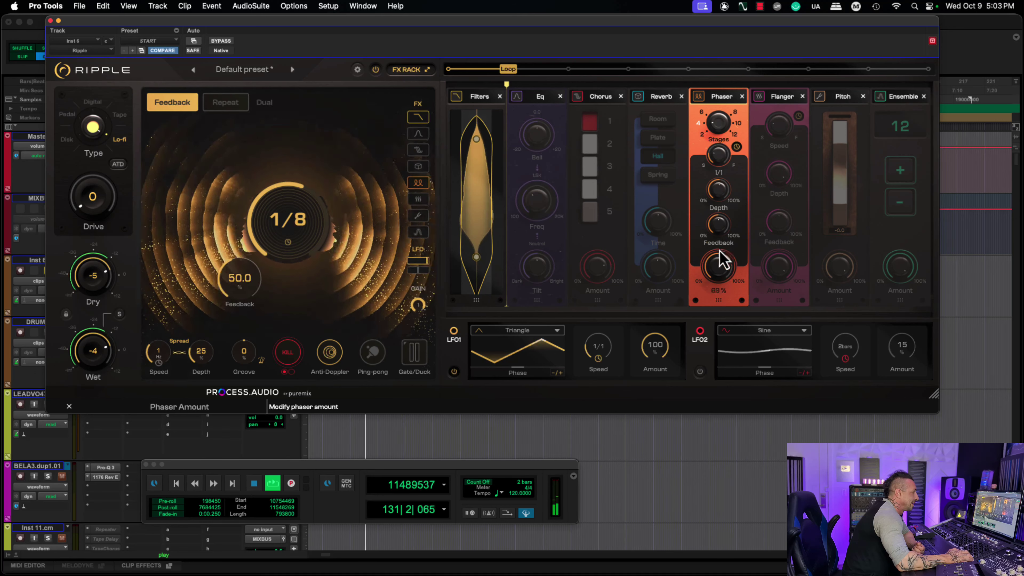
left_click_drag(723, 261, 724, 266)
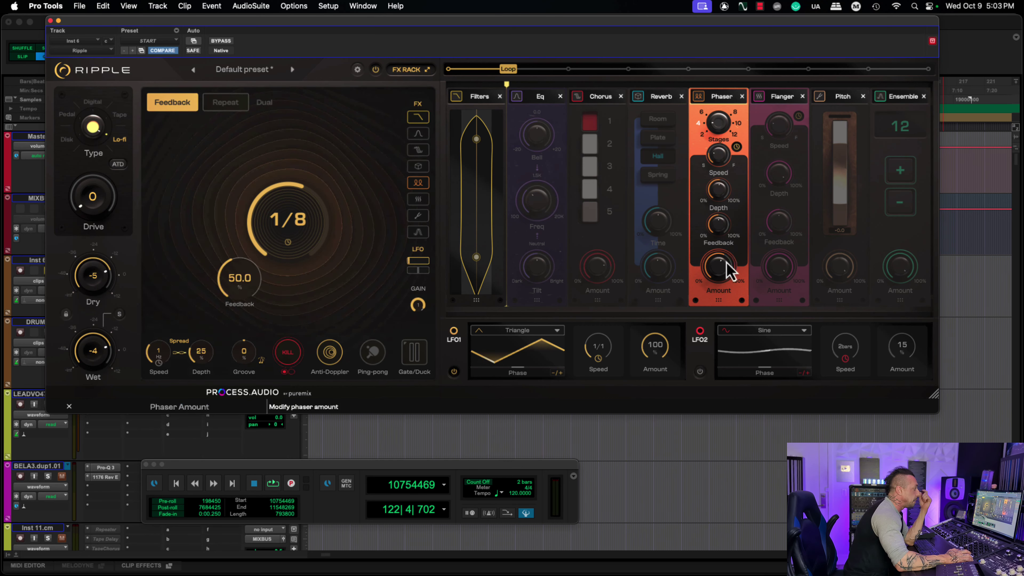
Enable Flanger in place of Phaser and, during playback, set Feedback to 48% and Depth to 62%, and adjust its Amount and Speed.
left_click(758, 97)
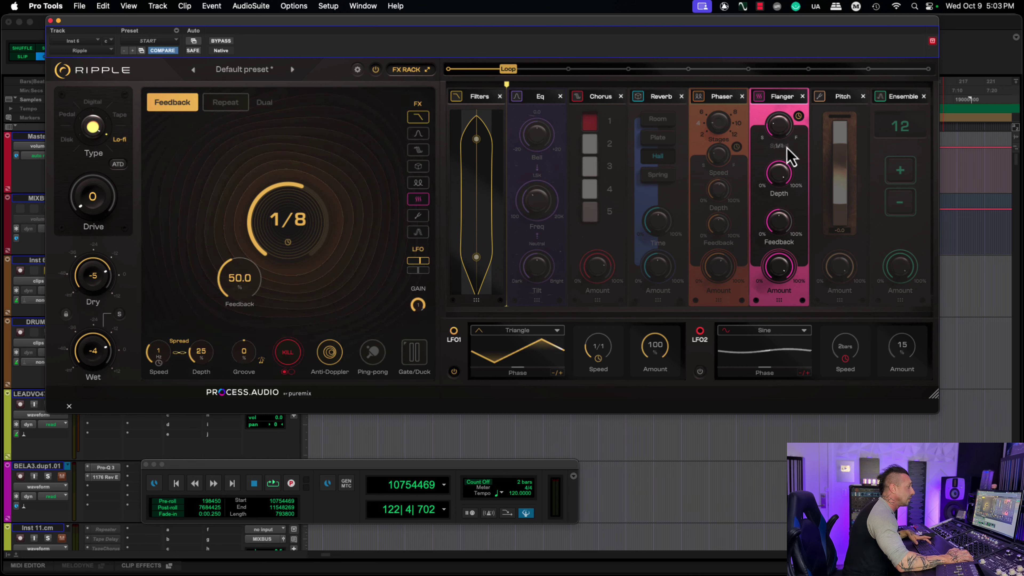
key("space")
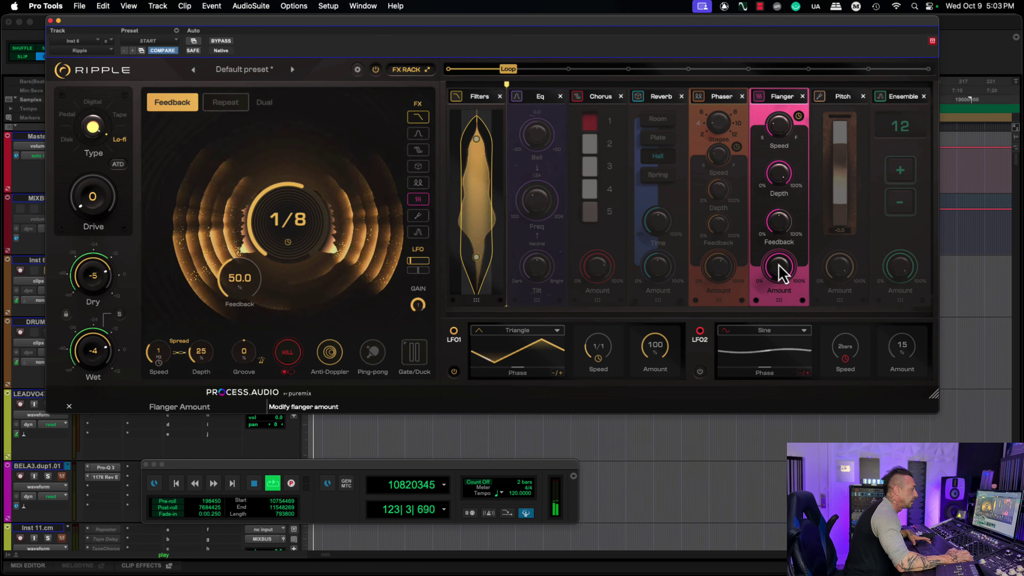
left_click_drag(779, 271, 777, 327)
mouse_move(779, 238)
left_mouse_down()
mouse_move(784, 172)
mouse_move(784, 245)
left_mouse_up()
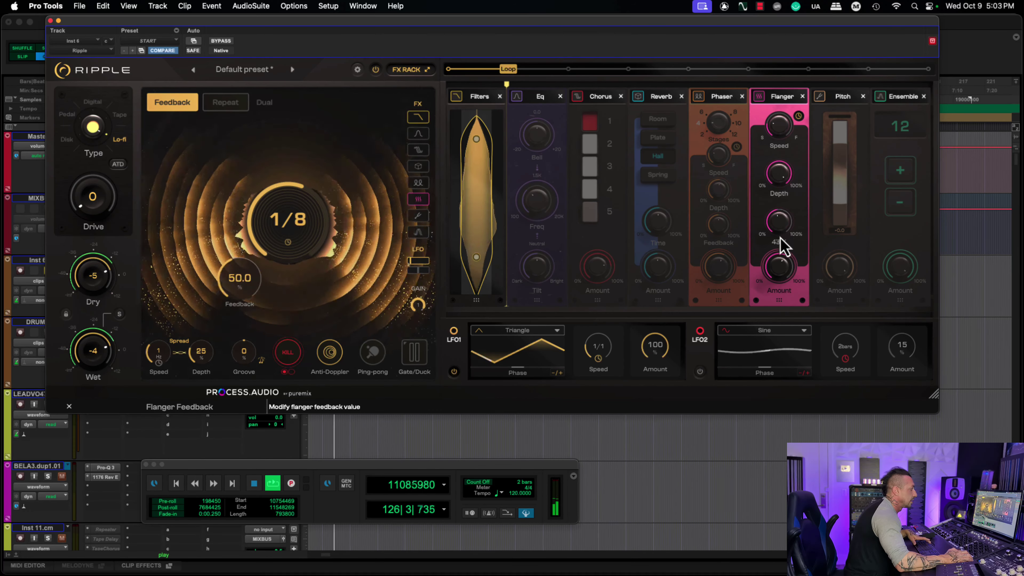
left_click(784, 175)
left_click_drag(780, 167, 782, 215)
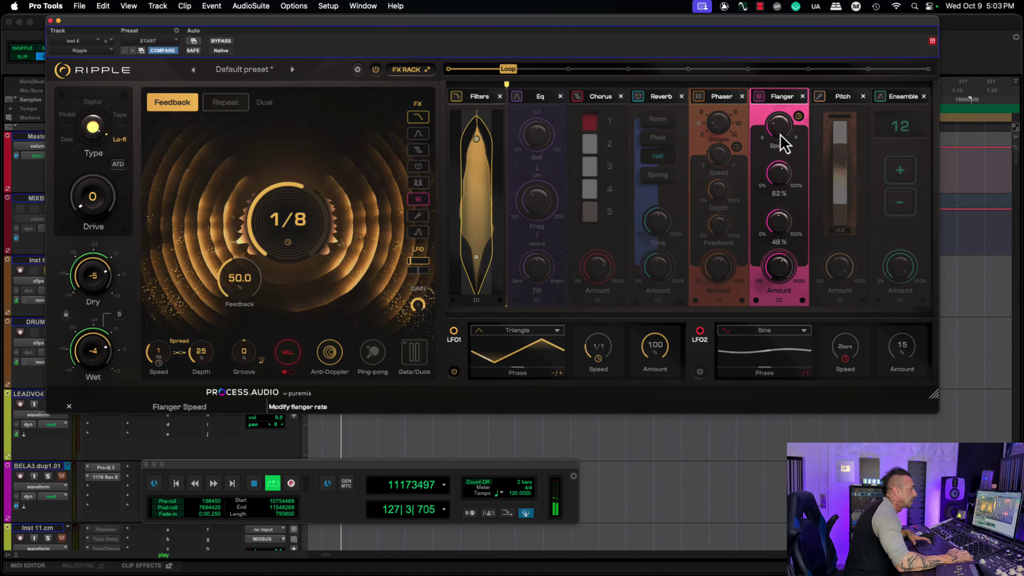
mouse_move(781, 134)
left_mouse_down()
mouse_move(782, 108)
mouse_move(782, 142)
left_mouse_up()
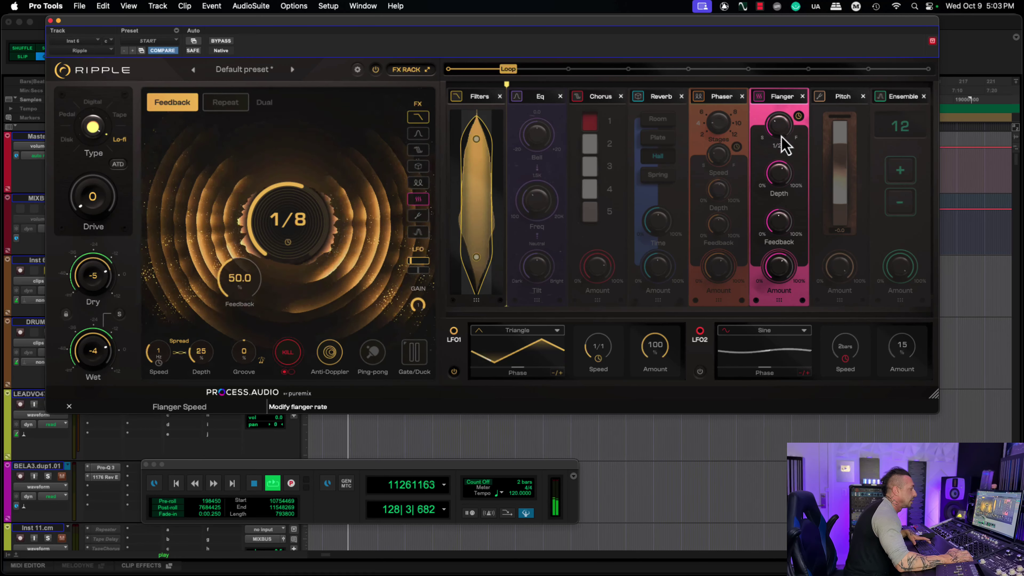
End the Flanger audition, enable Pitch in its place, try a -1 semitone shift and return it to 0.
left_click_drag(778, 274, 772, 263)
key("space")
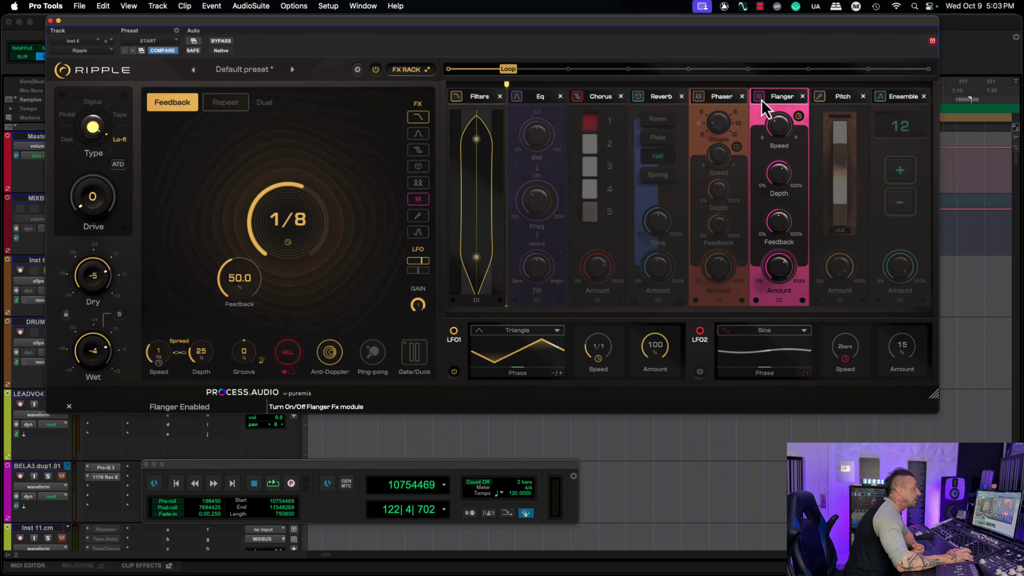
left_click(845, 176)
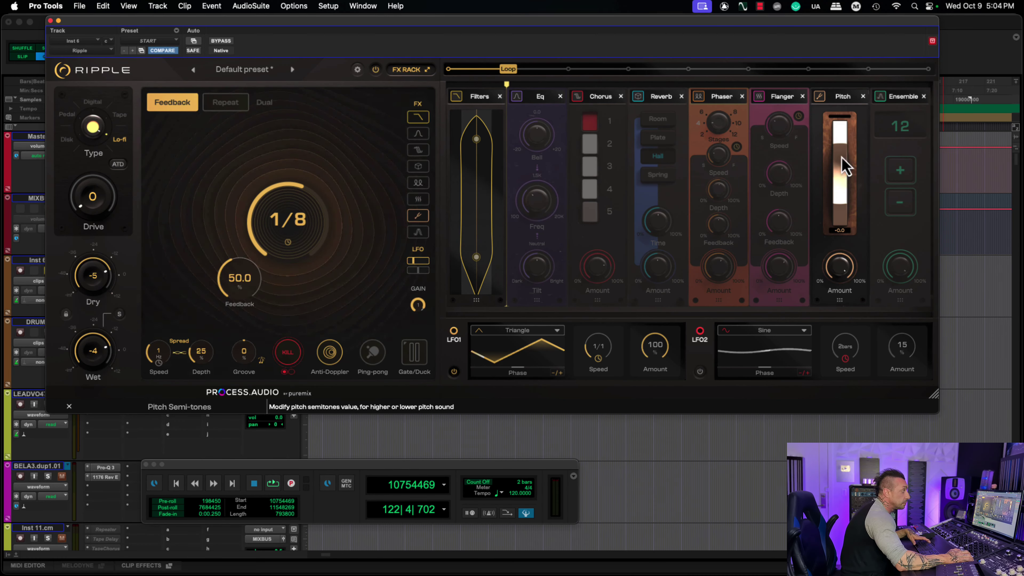
left_click_drag(843, 174, 839, 182)
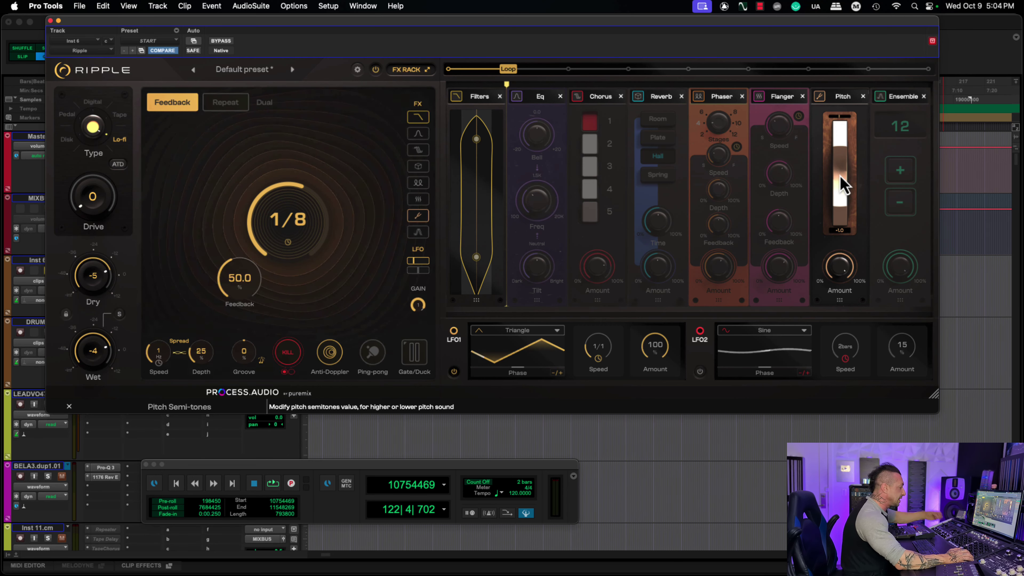
mouse_move(844, 186)
left_mouse_down()
mouse_move(842, 107)
mouse_move(852, 240)
mouse_move(842, 174)
left_mouse_up()
key("space")
key("space")
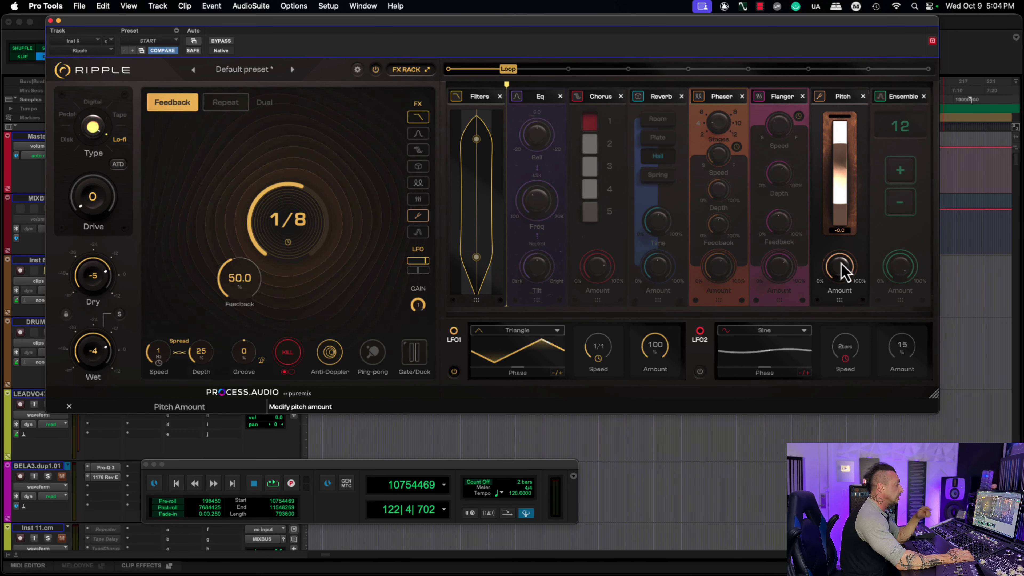
Shift Pitch to -12 semitones, vary its Amount during playback, raise the shift above zero, and finish with Amount at 0%.
mouse_move(842, 229)
left_mouse_down()
mouse_move(843, 198)
mouse_move(839, 240)
left_mouse_up()
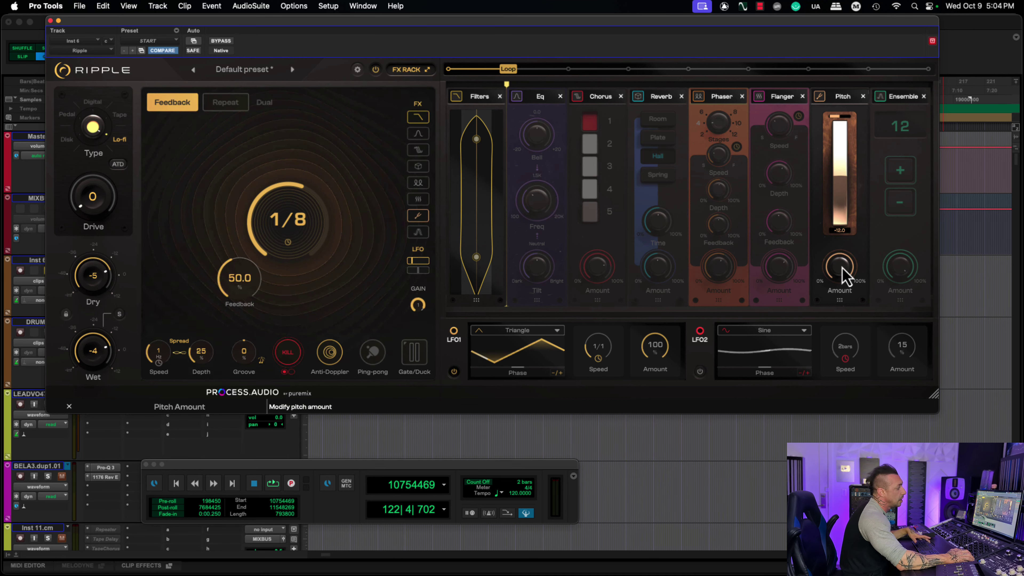
left_click_drag(845, 277, 843, 275)
key("space")
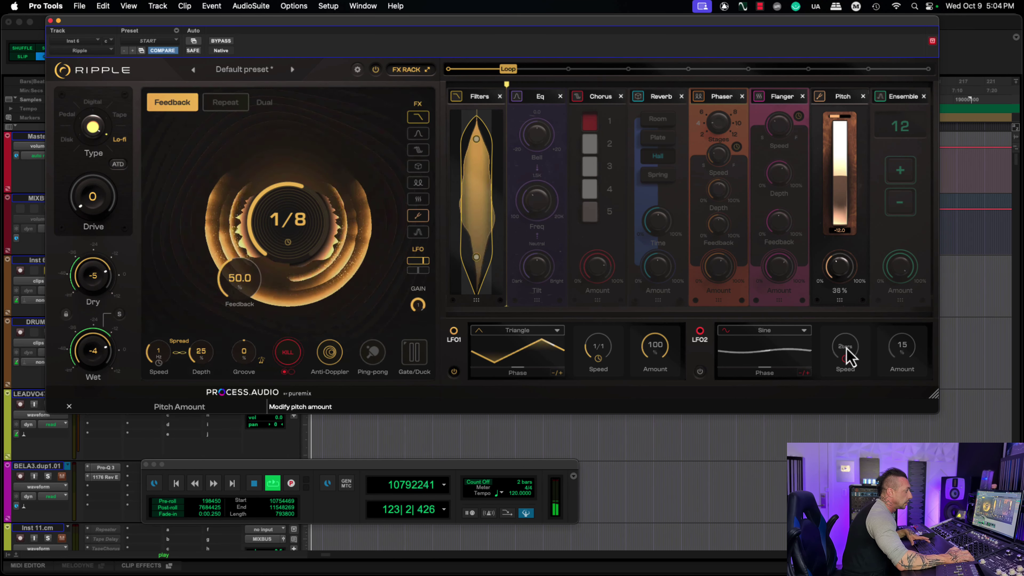
left_click_drag(846, 313, 841, 270)
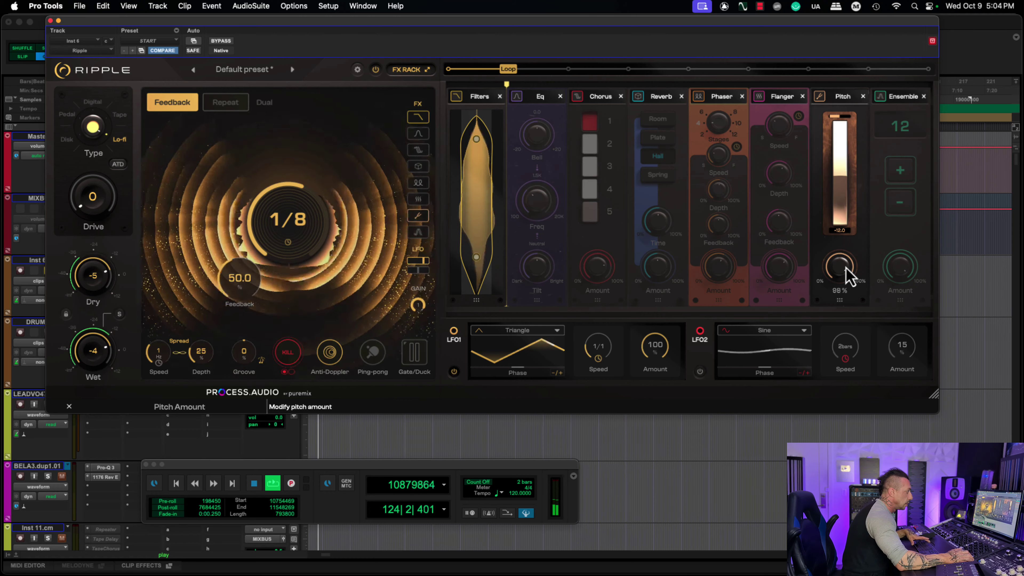
left_click_drag(841, 206, 844, 90)
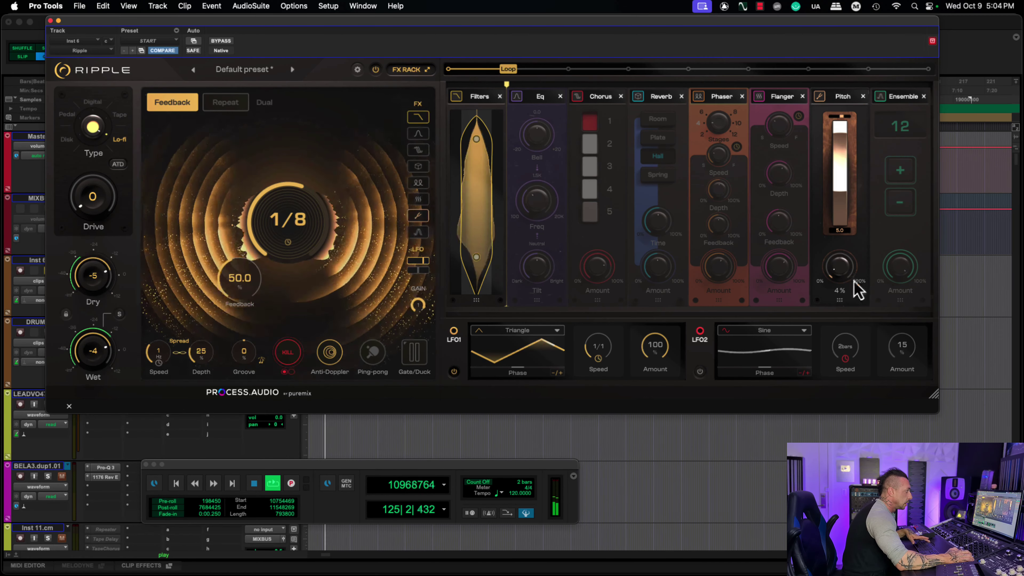
left_click_drag(846, 275, 829, 252)
key("space")
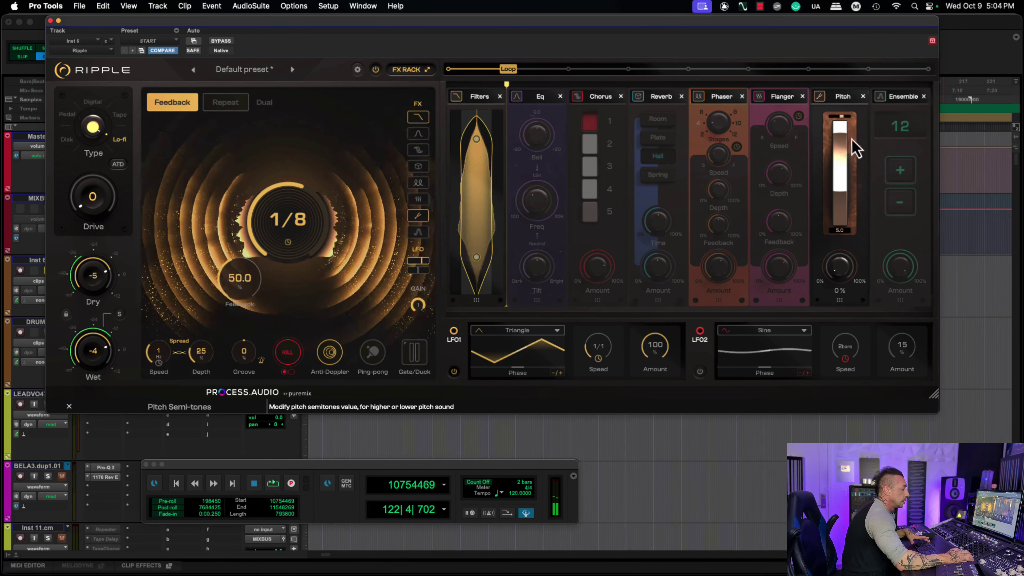
Enable Ensemble in place of Pitch and, during playback, lower its Amount to 24% and its cents value to 3.
left_click(879, 98)
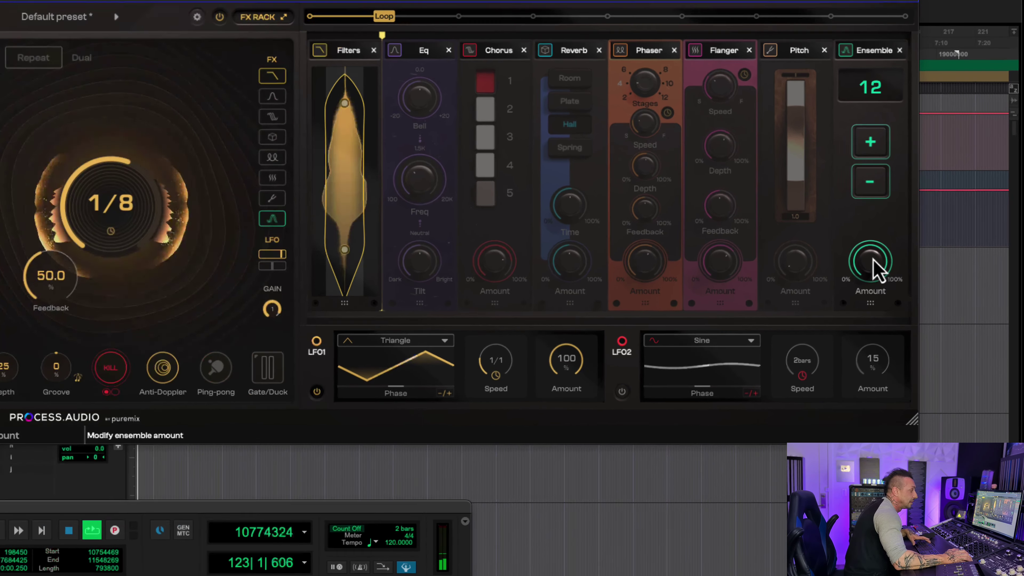
left_click_drag(867, 319, 875, 388)
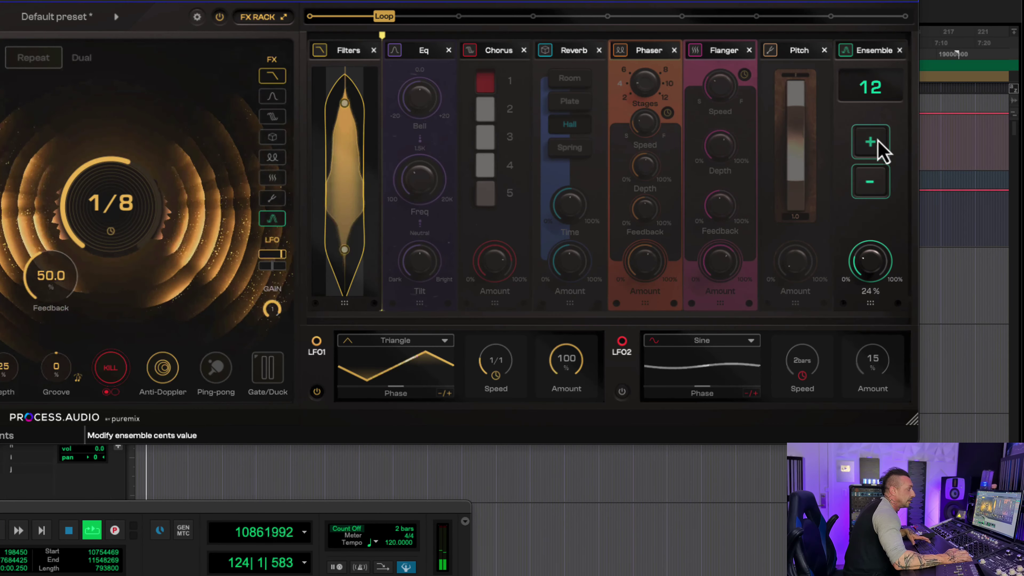
left_click(870, 182)
left_click(869, 181)
left_click(870, 182)
left_click(869, 182)
left_click(870, 182)
left_click(870, 182)
left_click(870, 185)
left_click(870, 185)
left_click(870, 185)
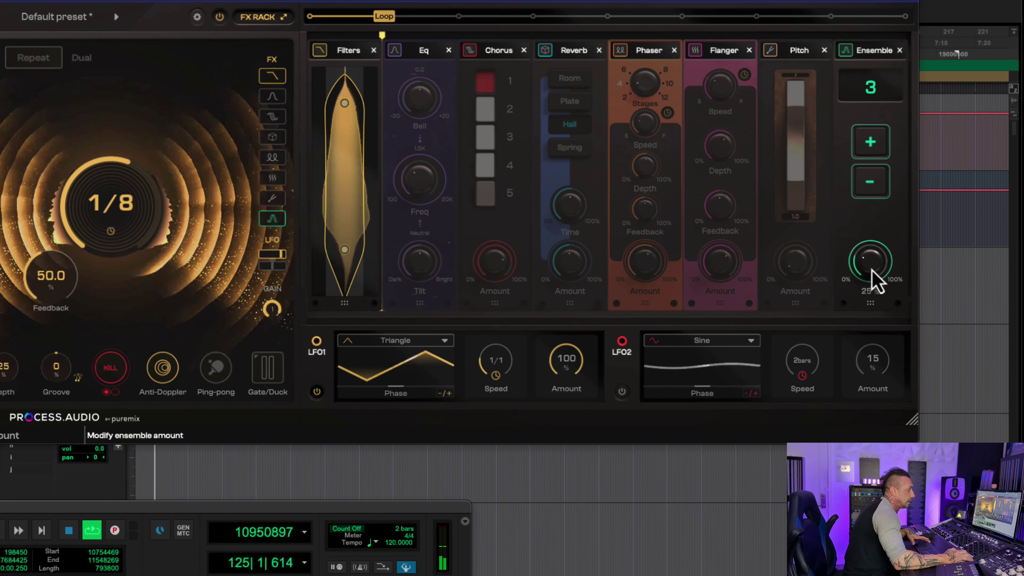
Compare Ensemble off and on at different Amounts, raise its cents value to 7, and set Amount to 44%.
left_click_drag(871, 279, 836, 95)
left_click(847, 52)
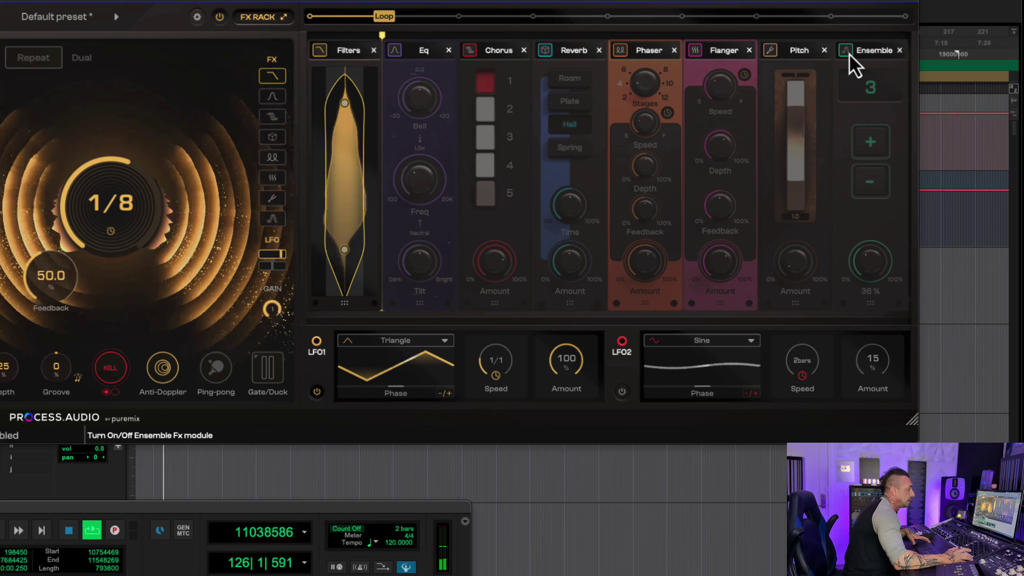
left_click(846, 52)
left_click_drag(876, 274, 876, 240)
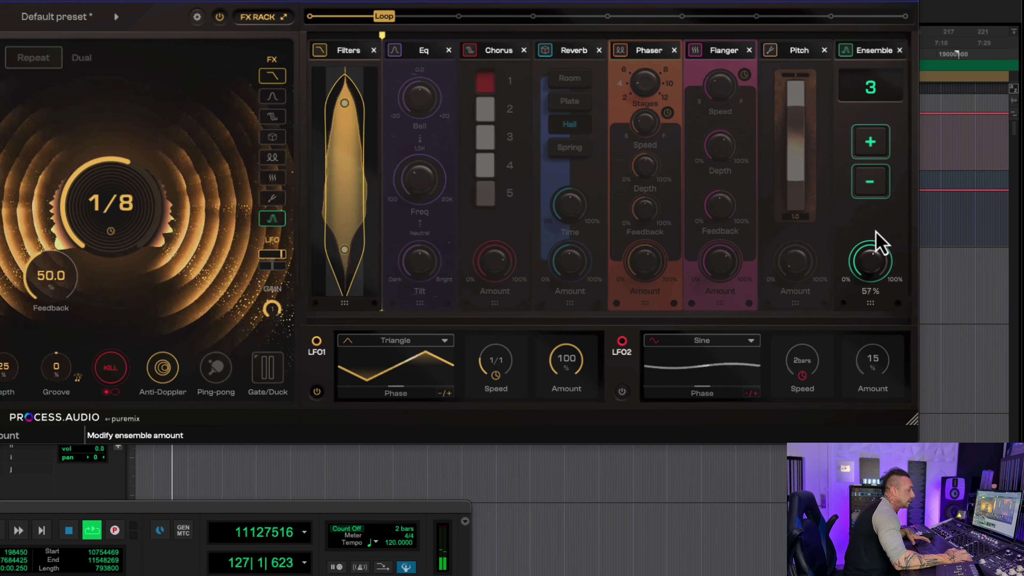
left_click(874, 142)
left_click(870, 150)
left_click(871, 149)
left_click(871, 150)
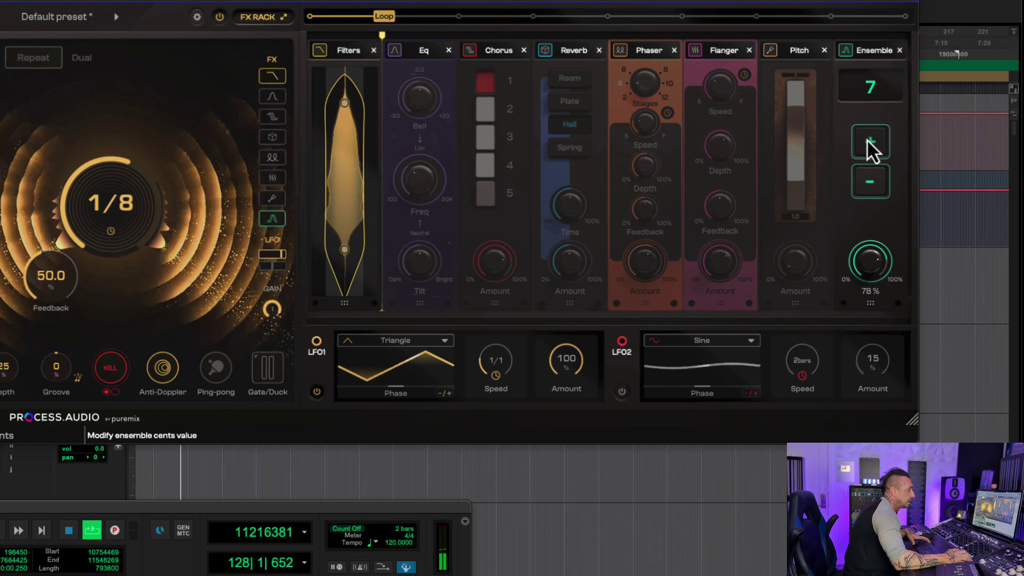
left_click_drag(875, 259, 877, 300)
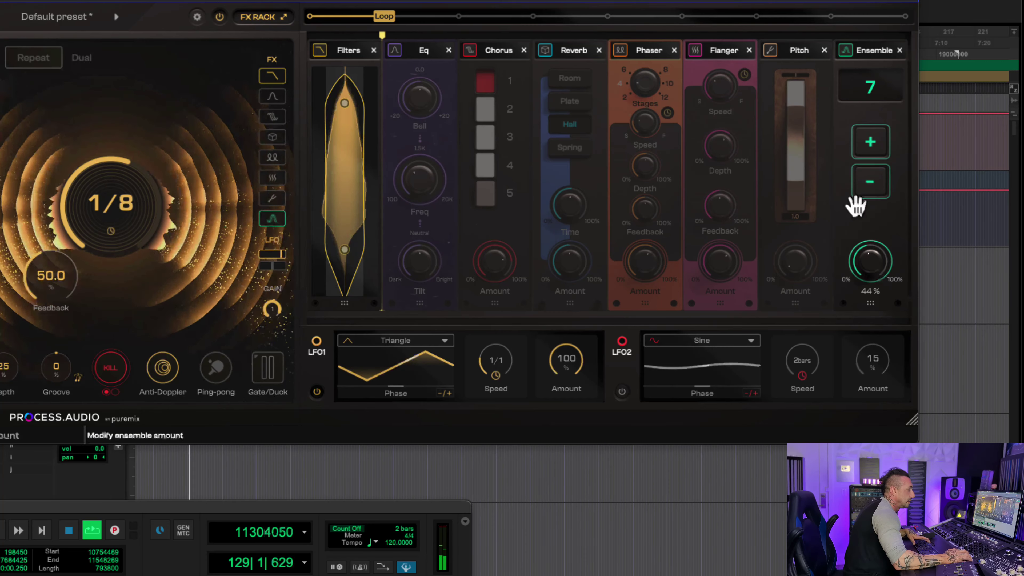
Swap Ensemble for Reverb and Phaser, and place the Loop divider between them with Chorus left off.
left_click(695, 51)
left_click_drag(725, 255, 723, 315)
left_click(745, 87)
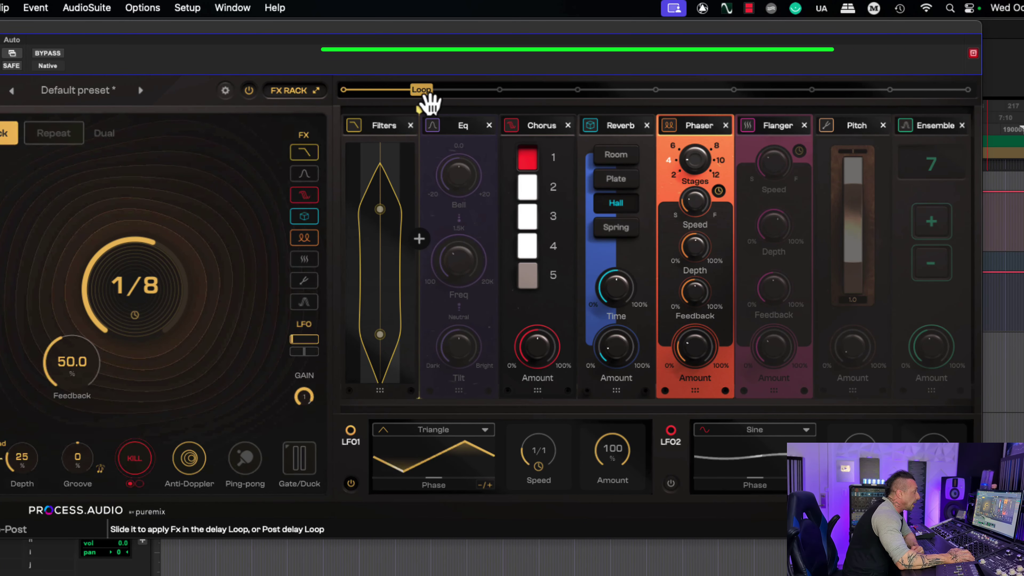
left_click_drag(428, 101, 759, 110)
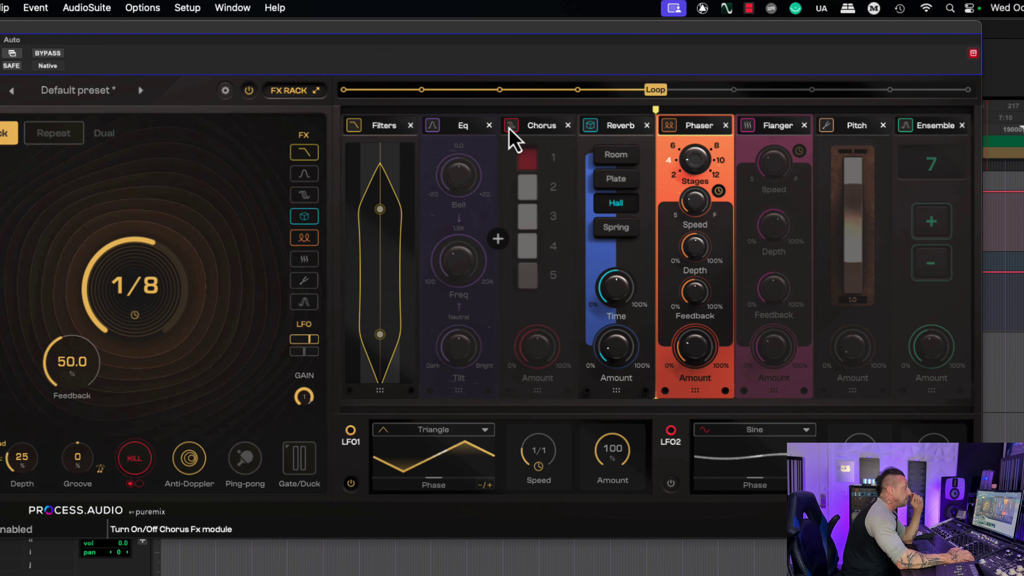
left_click(510, 128)
left_click(512, 128)
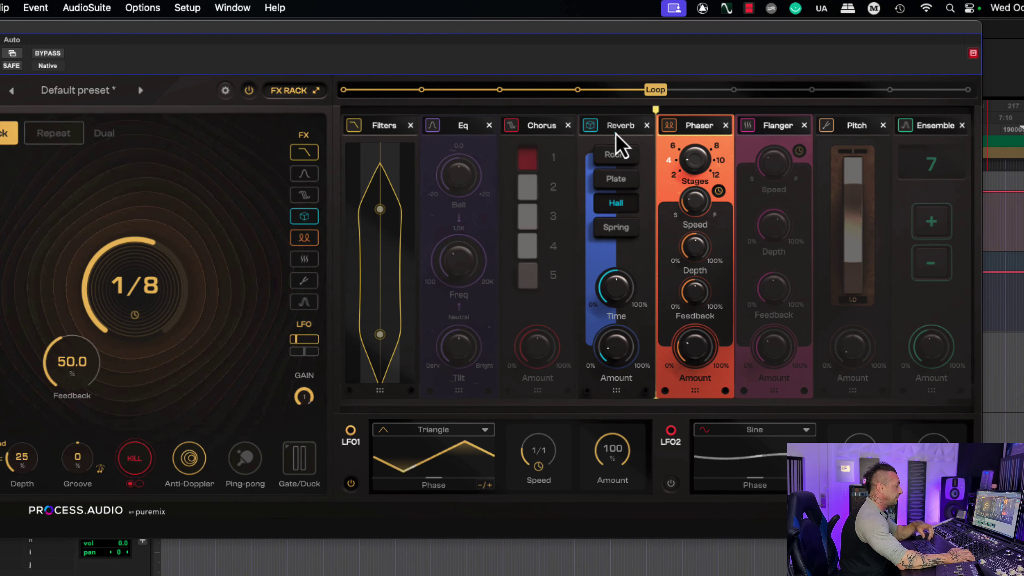
During playback, set Reverb to Plate with Amount 52% and Time 46%, and move the Loop divider ahead of Reverb.
left_click(616, 179)
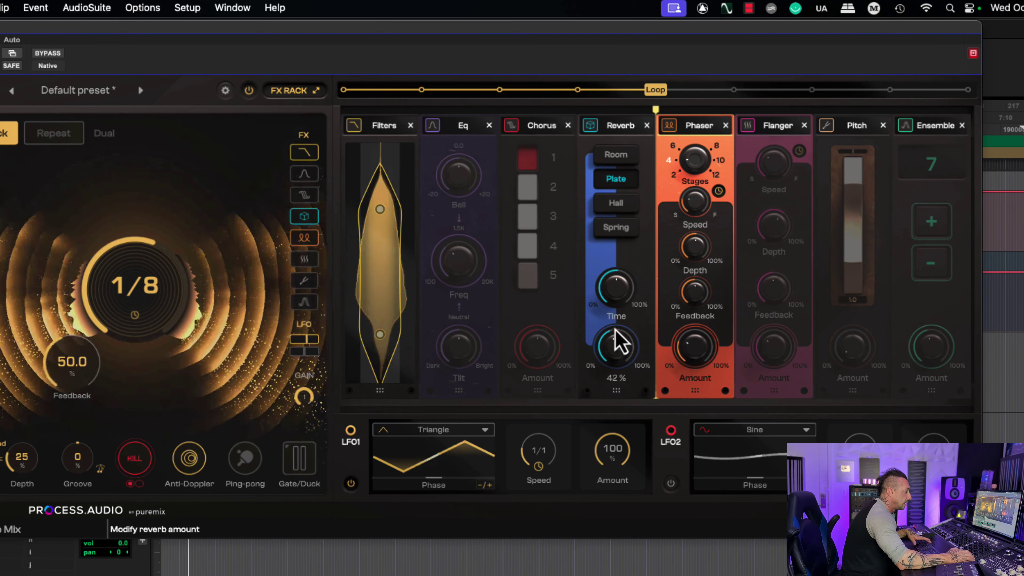
left_click_drag(613, 338, 613, 348)
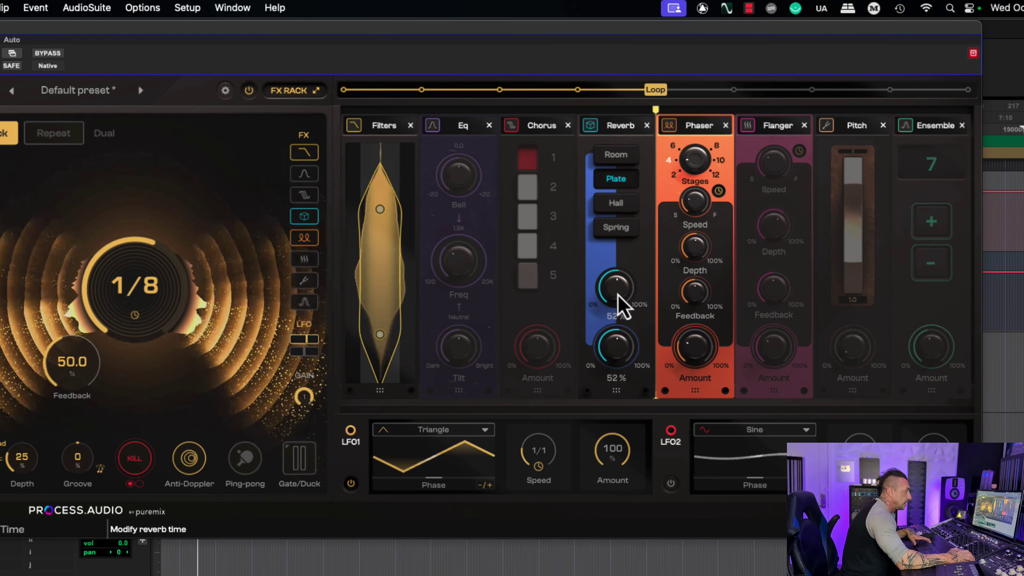
left_click_drag(618, 293, 616, 301)
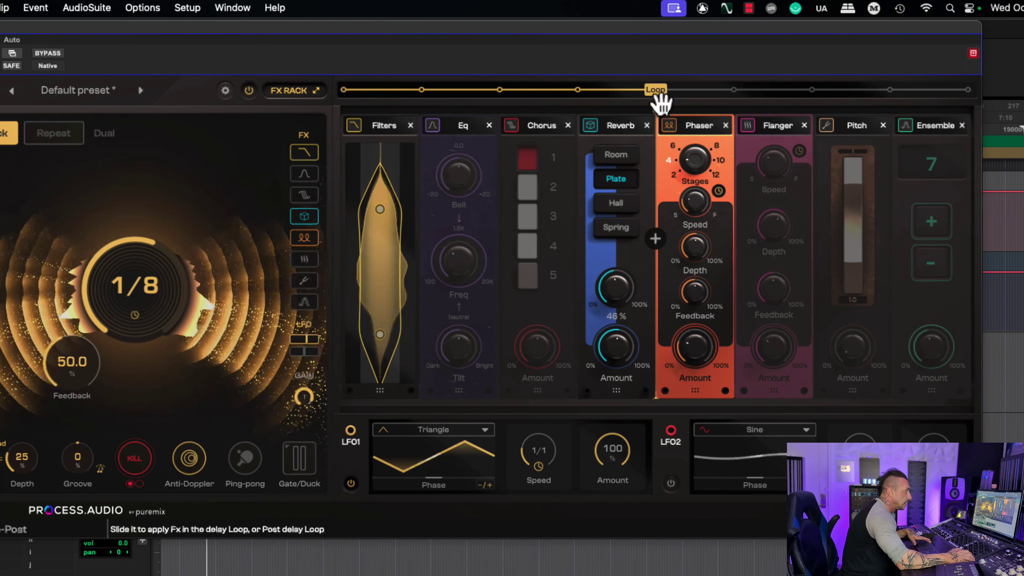
left_click_drag(658, 100, 605, 105)
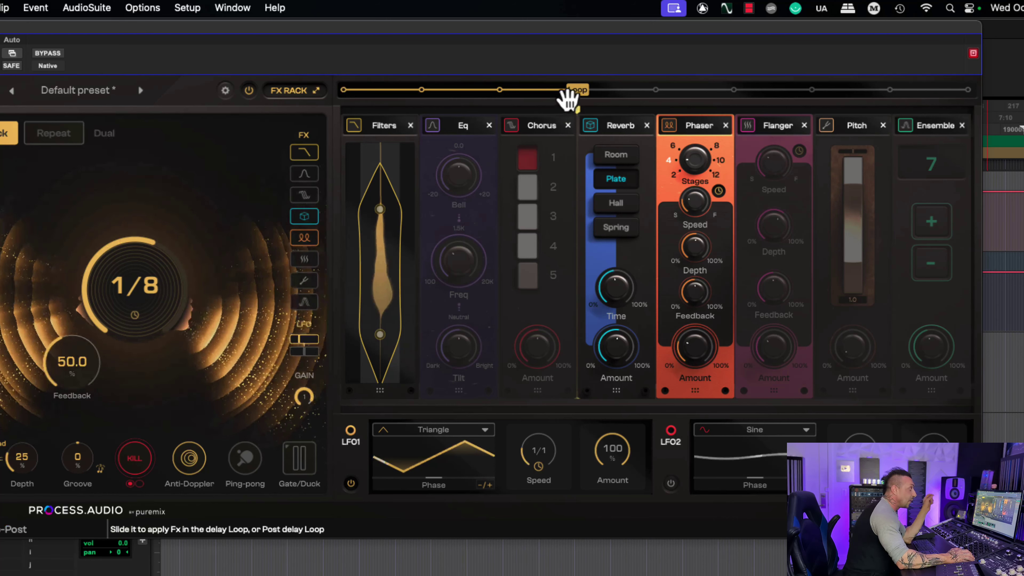
Enable the remaining FX modules: Chorus, Eq, Flanger, Pitch and Ensemble.
left_click(304, 193)
left_click(304, 174)
left_click(304, 259)
left_click(304, 280)
left_click(304, 302)
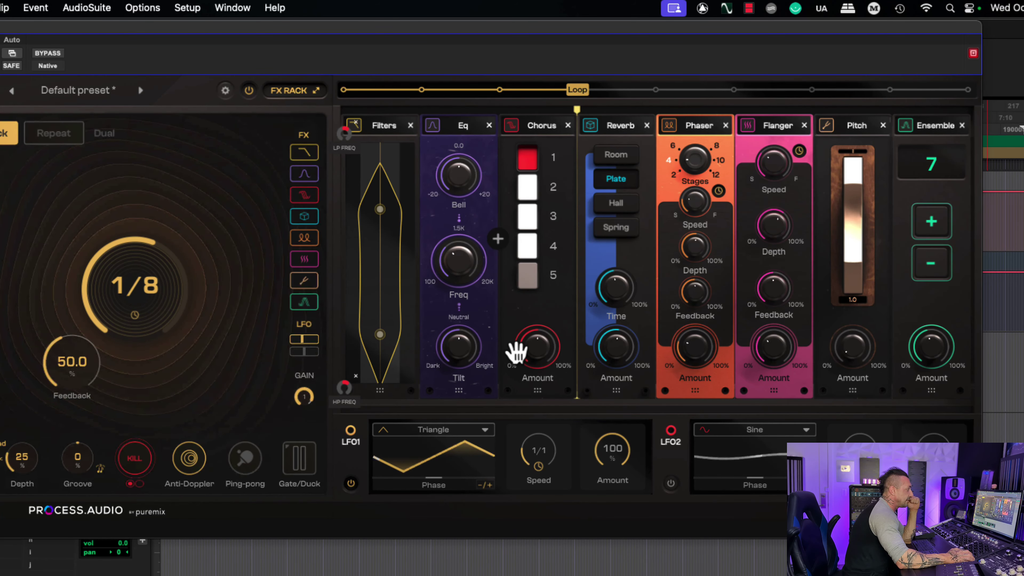
Reorder the rack as Filters, Phaser, Ensemble, Eq, Flanger, Reverb, Chorus, Pitch, with the Loop divider after Filters.
left_click_drag(619, 404, 549, 401)
left_click_drag(715, 405, 475, 389)
left_click_drag(792, 398, 605, 393)
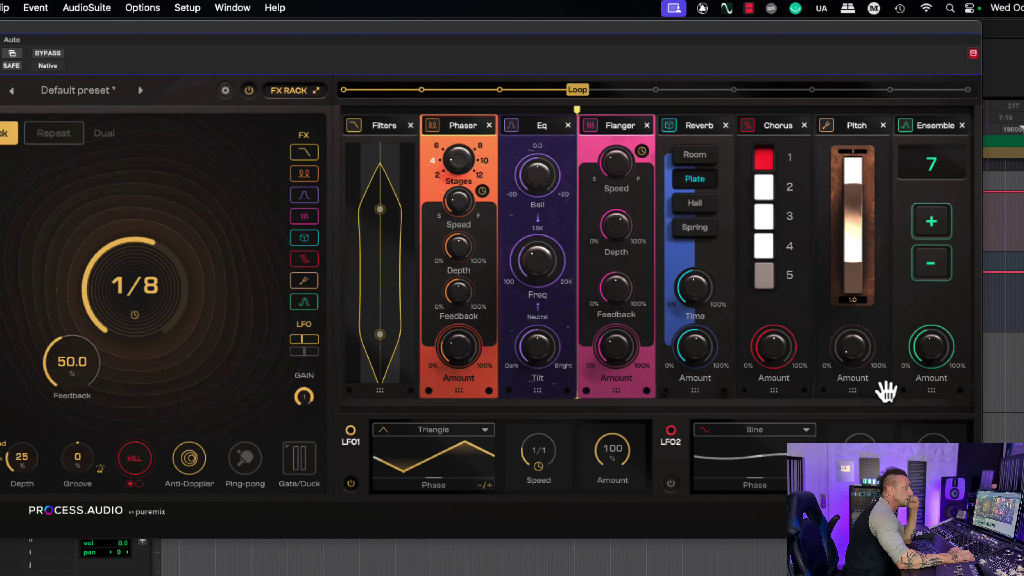
left_click_drag(867, 390, 709, 385)
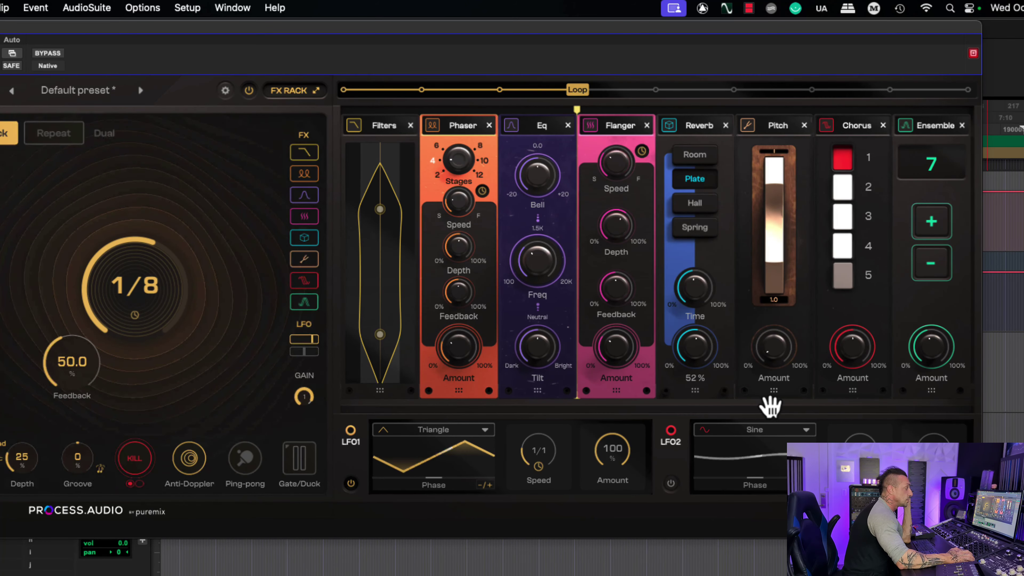
left_click_drag(771, 405, 855, 392)
left_click_drag(930, 391, 531, 387)
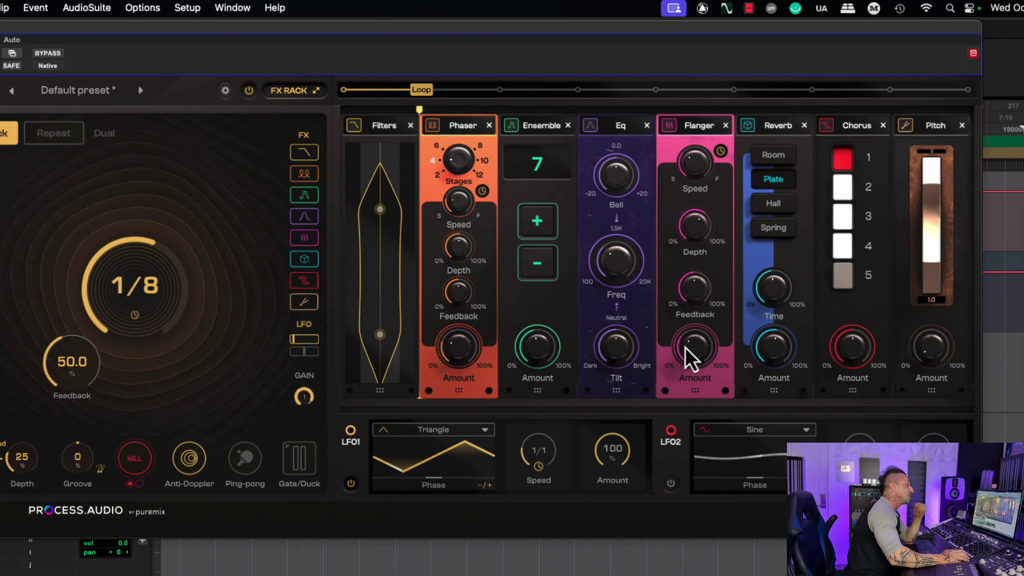
Switch on LFO2 and turn off every FX module except Filters.
mouse_move(347, 377)
left_click(307, 353)
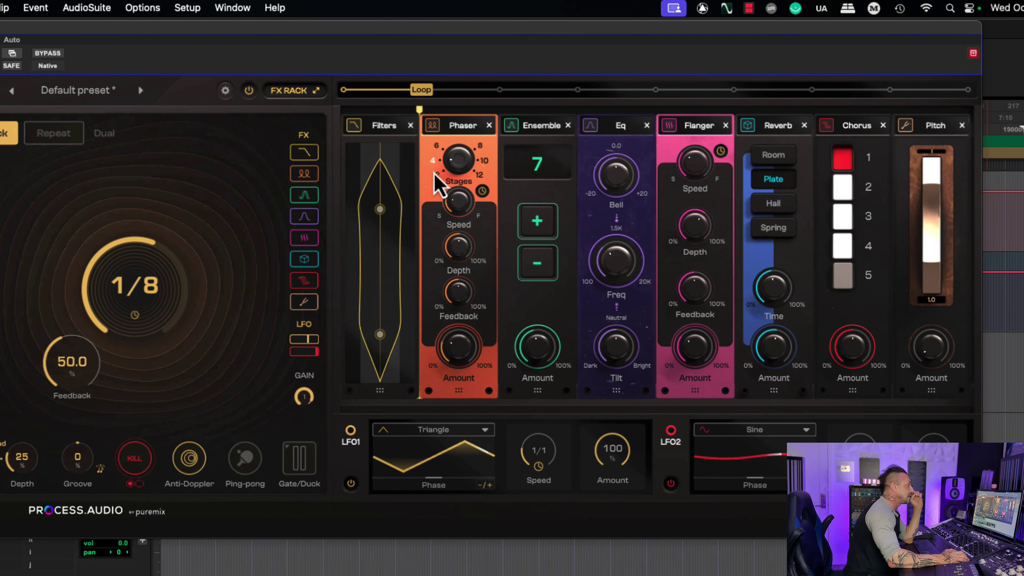
left_click(305, 195)
left_click(304, 173)
left_click(304, 216)
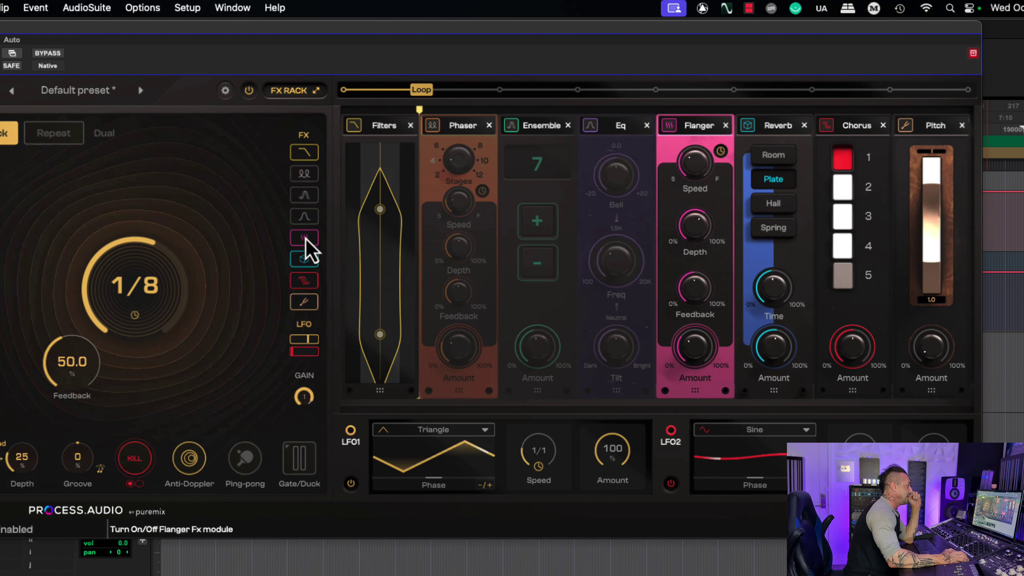
left_click(304, 238)
left_click(304, 259)
left_click(304, 280)
left_click(305, 302)
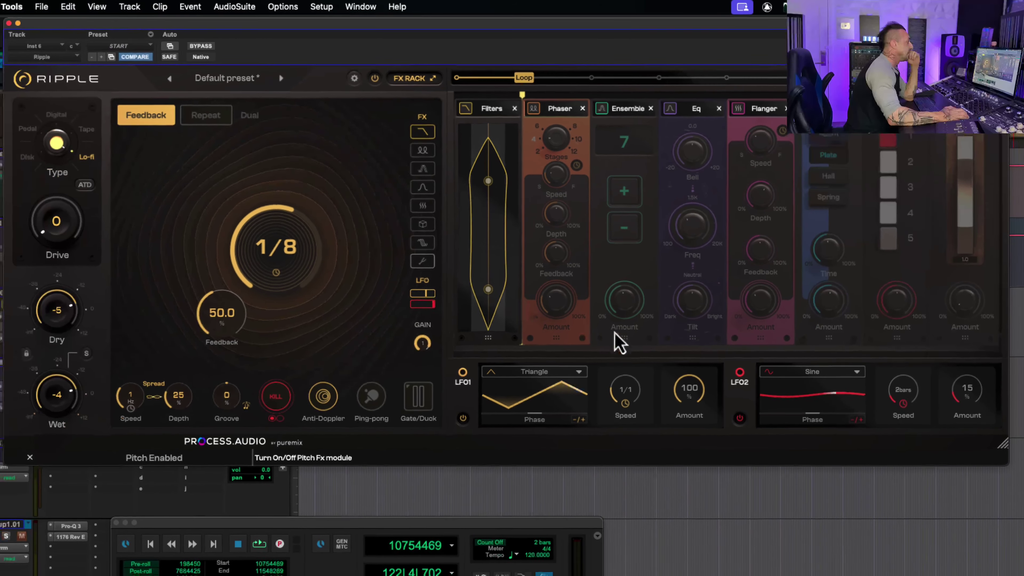
Show LFO2's modulation routing and, during playback, raise the LFO2 Amount to 84%.
left_click(740, 373)
left_click(740, 373)
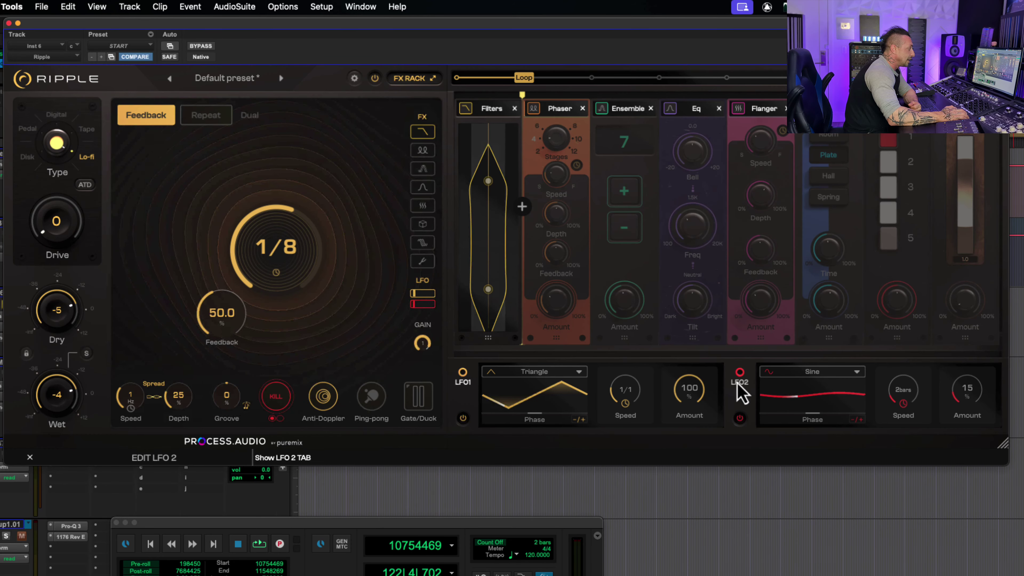
left_click(740, 386)
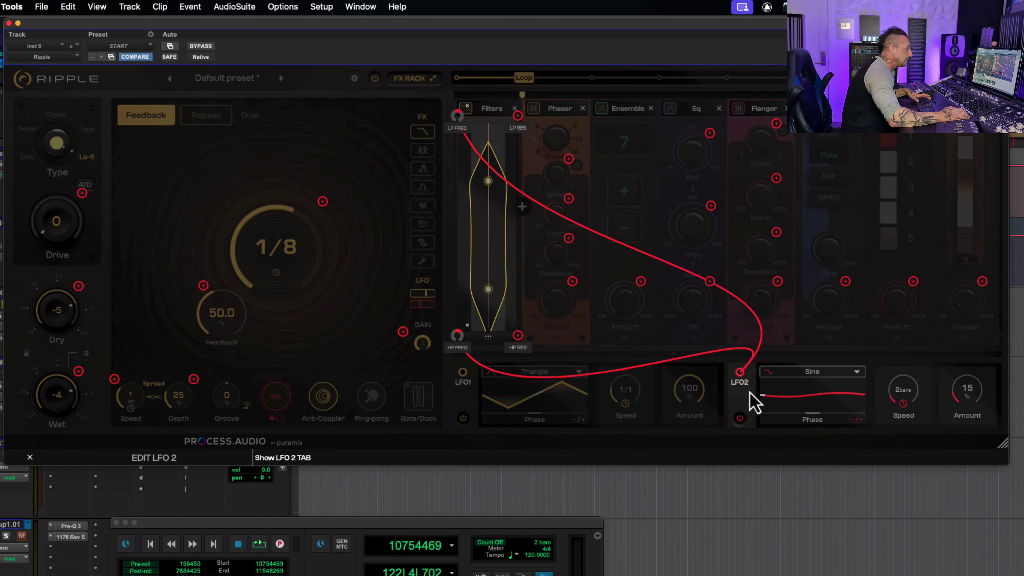
key("space")
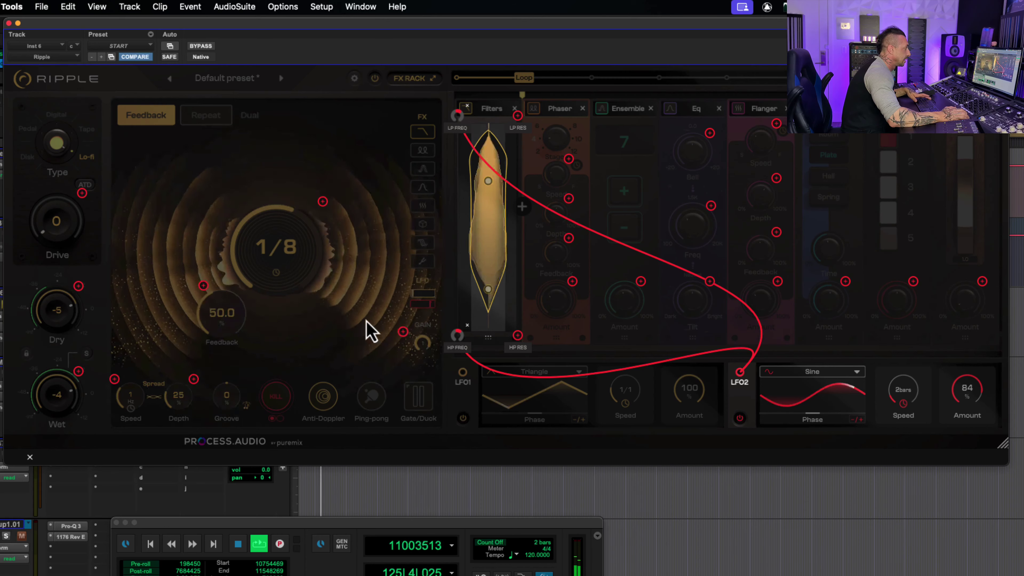
Change the LFO2 waveform to Random, with Amount at 100% and Speed at 1/40.
left_click(830, 372)
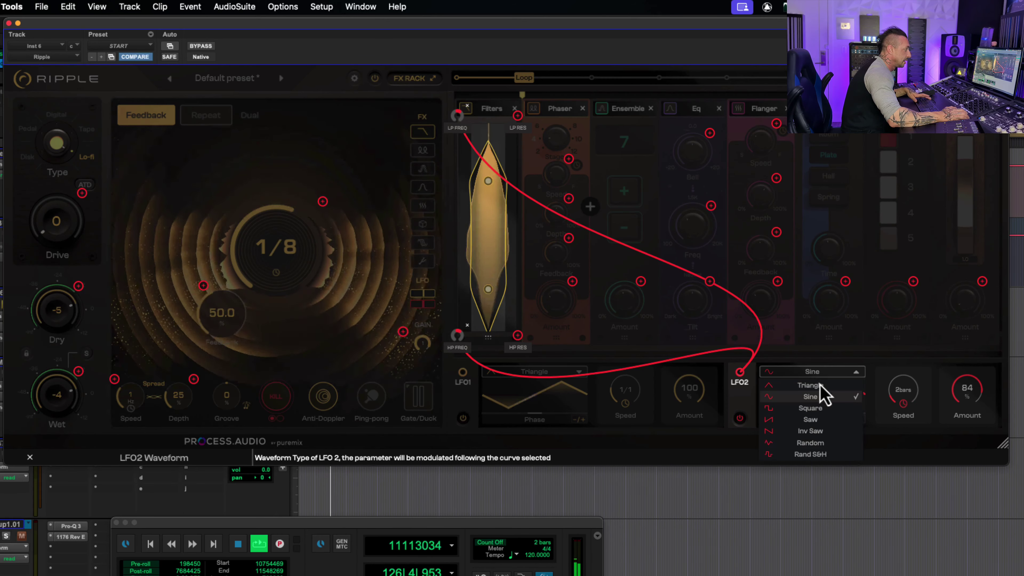
left_click(823, 443)
left_click_drag(977, 392, 979, 388)
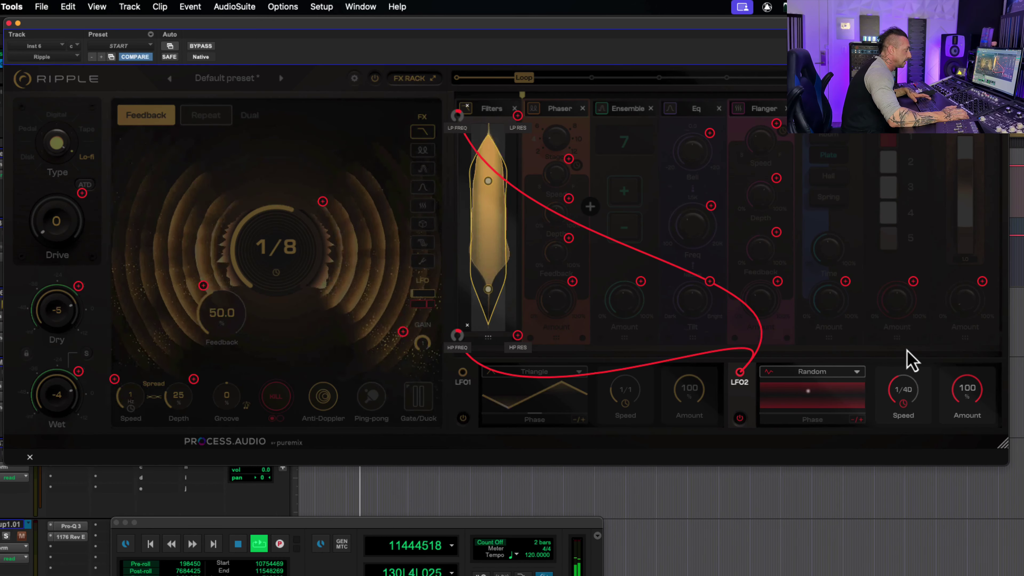
Set the LFO2 Speed to 1/2T and try the Inv Saw and Triangle waveforms on the filter modulation.
left_click_drag(907, 389, 905, 410)
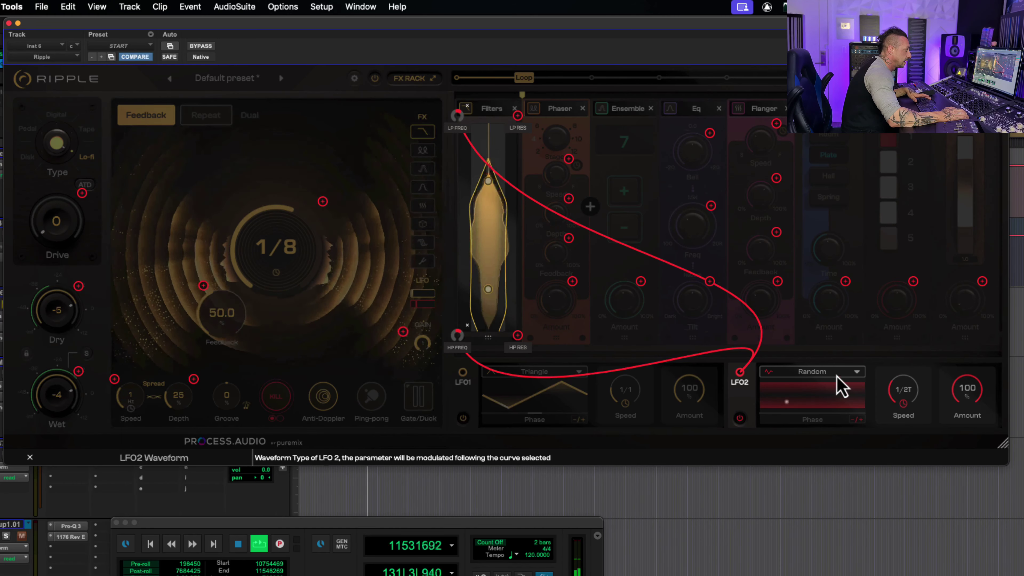
left_click(839, 388)
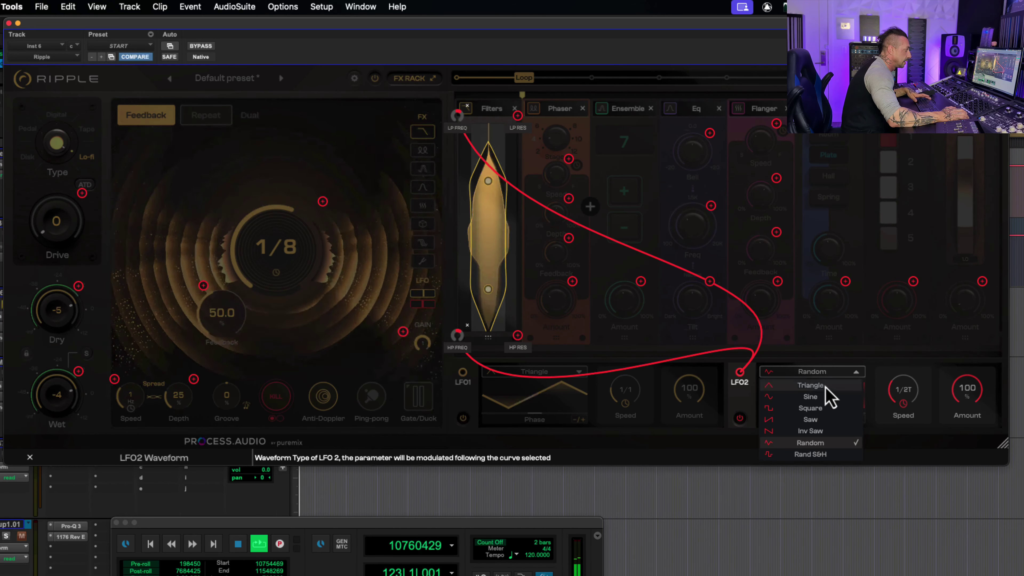
left_click(818, 431)
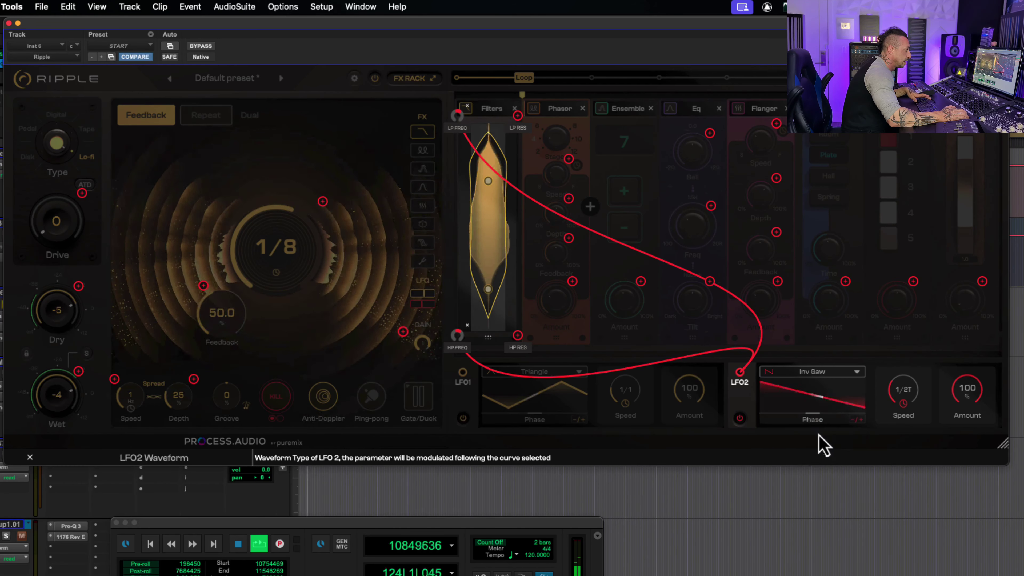
left_click(819, 385)
left_click(816, 389)
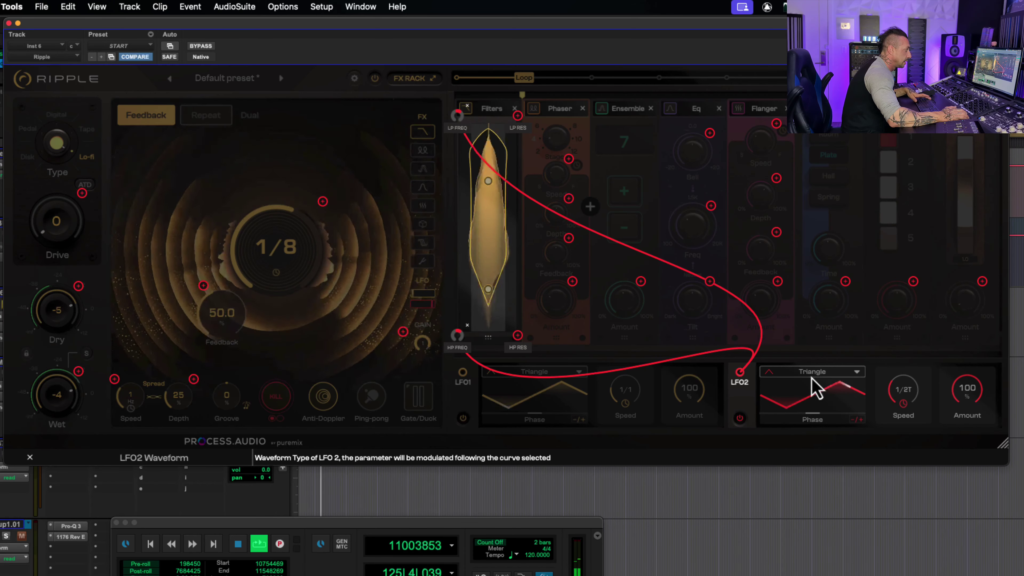
Set LFO2 to a Sine waveform with Speed at 3bars and Amount at 61%, and close its modulation routing.
left_click(813, 385)
left_click(816, 404)
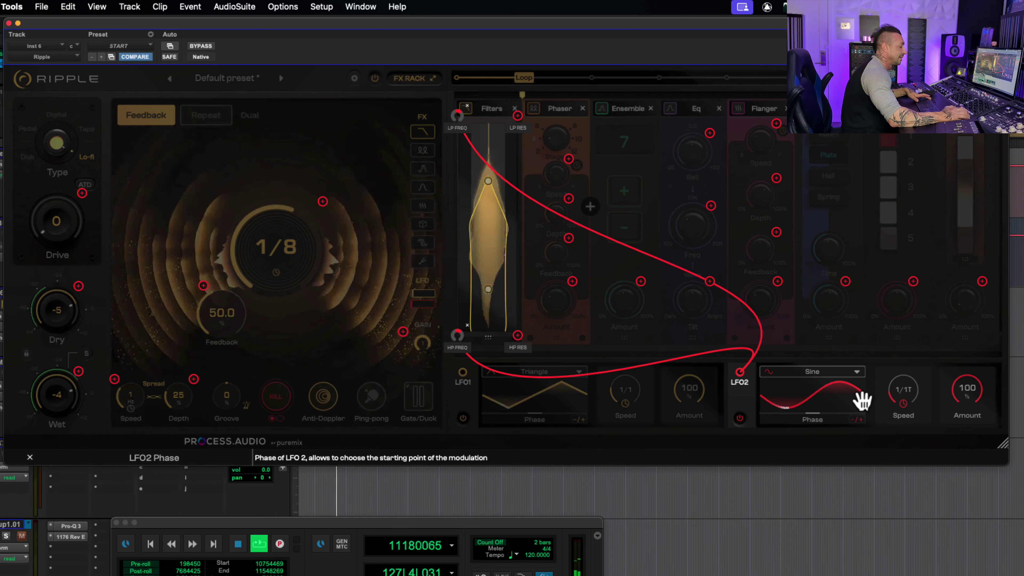
scroll(908, 421, "up", 4)
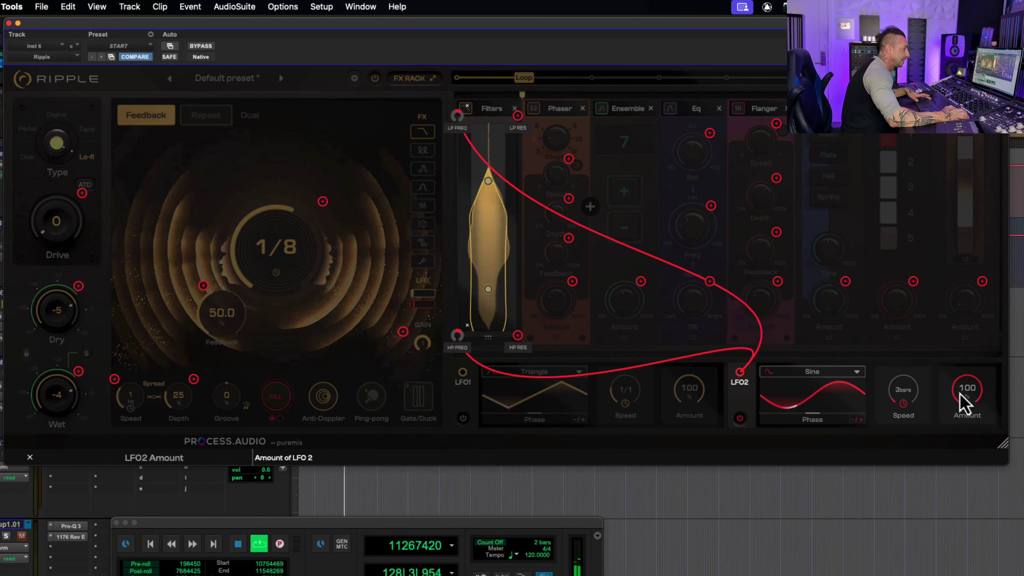
scroll(963, 442, "down", 6)
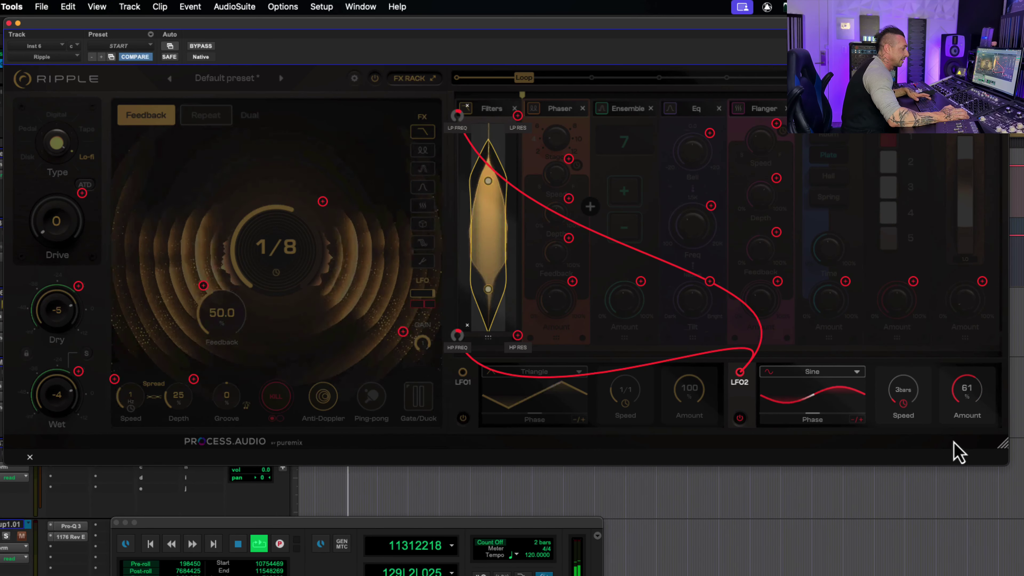
left_click(818, 371)
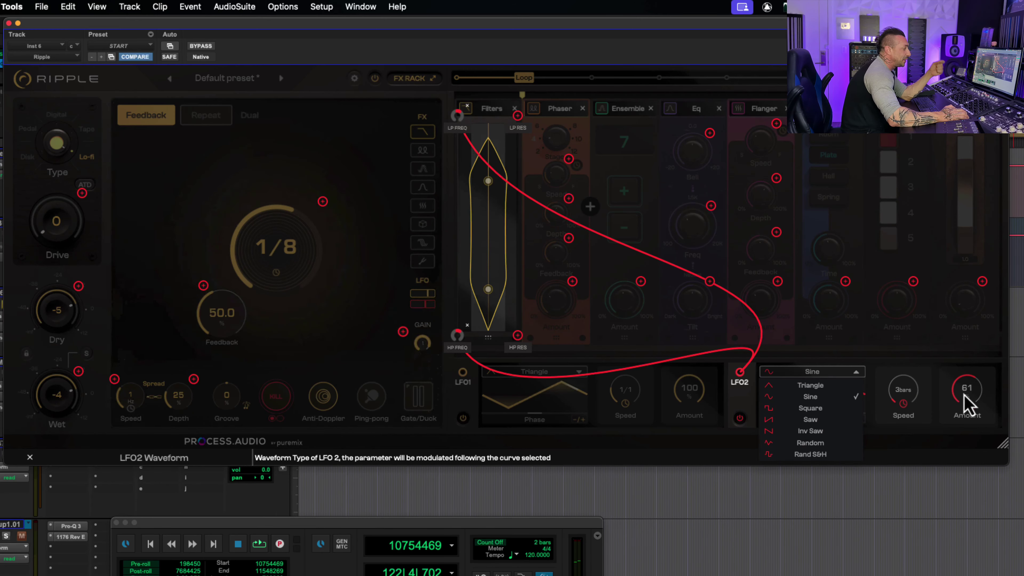
left_click(924, 377)
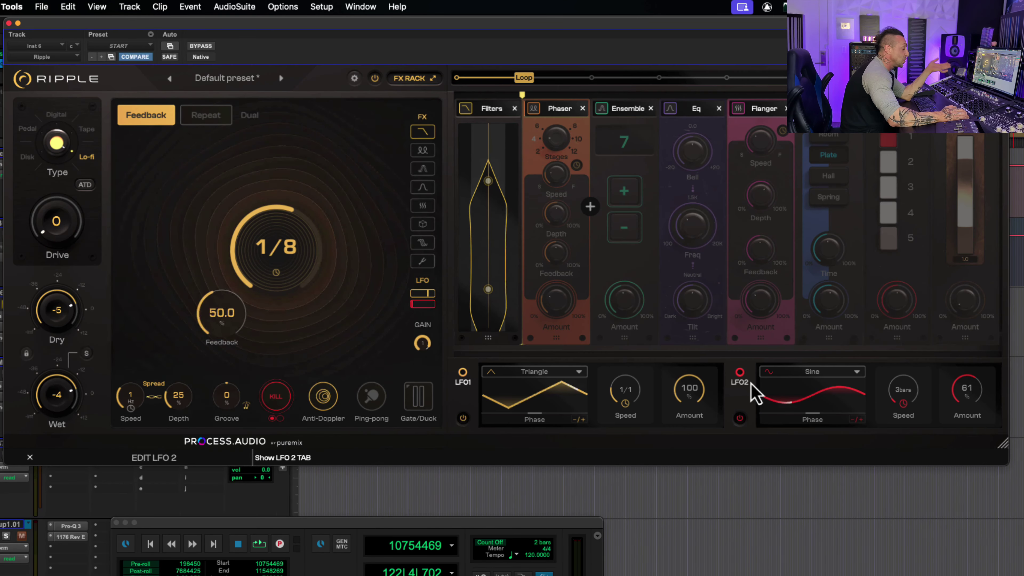
Assign LFO1 to the Drive and the delay Feedback, and change its waveform to Sine.
left_click(463, 373)
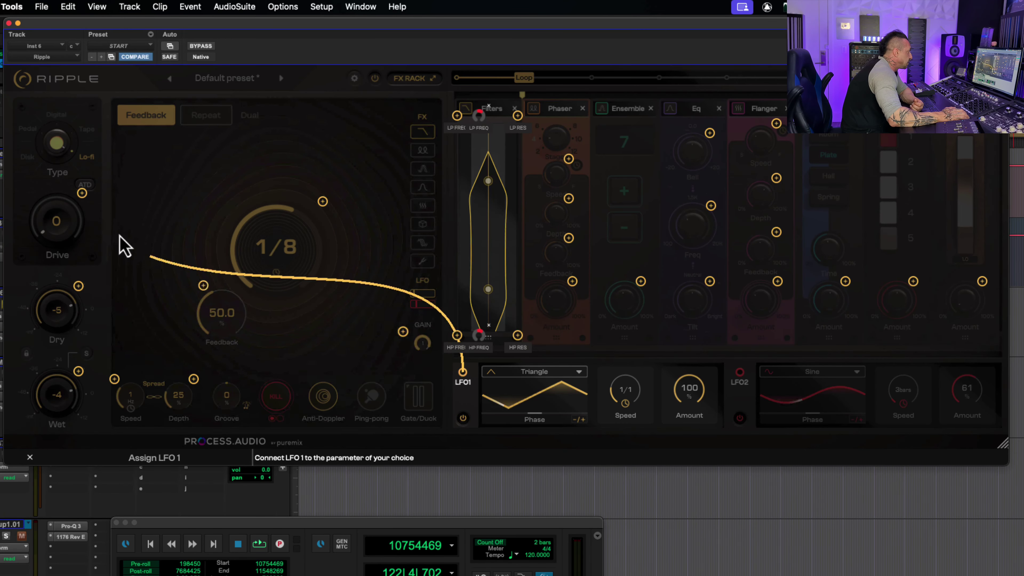
left_click_drag(125, 246, 82, 193)
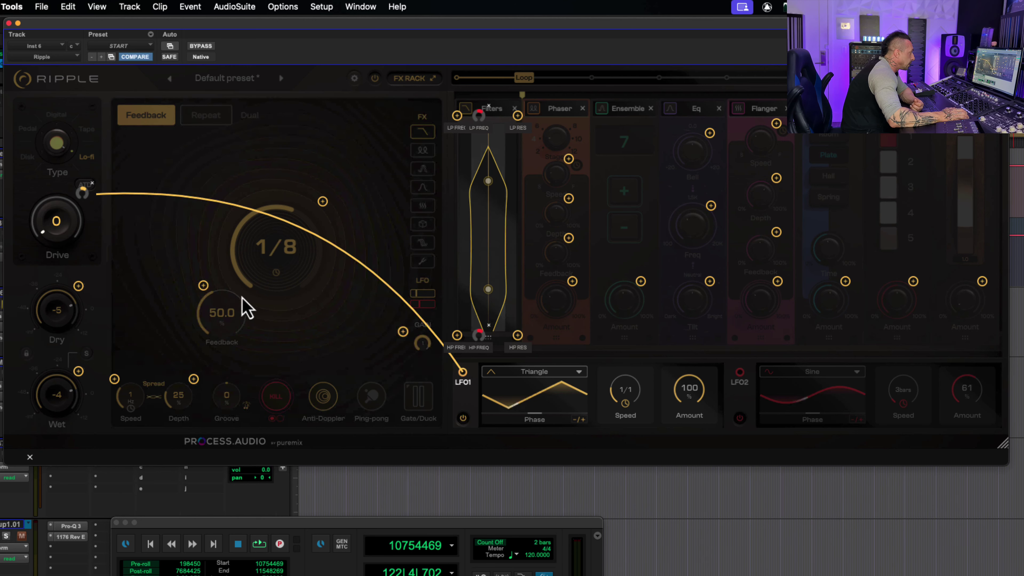
left_click(203, 285)
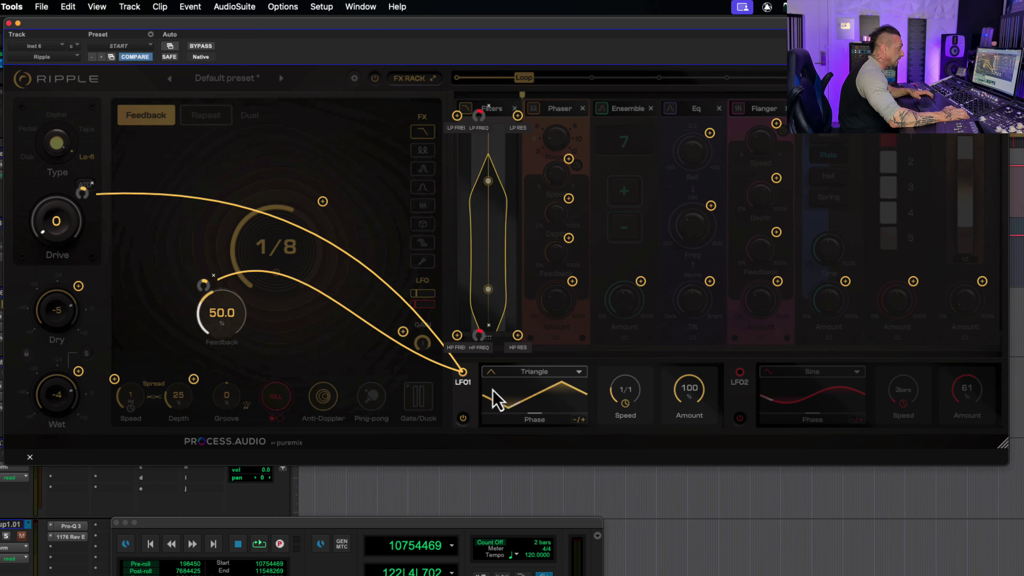
left_click(526, 385)
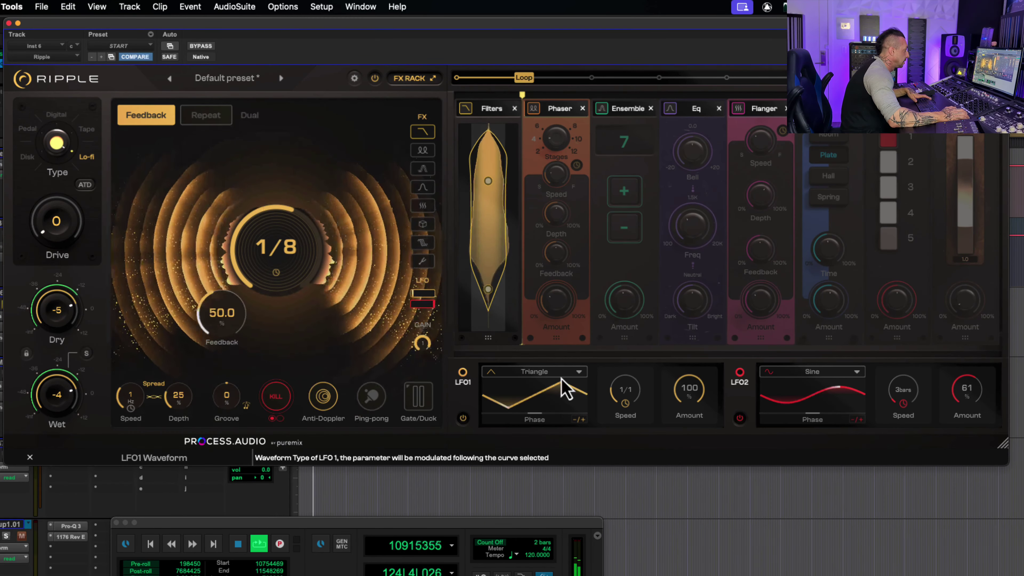
left_click(565, 389)
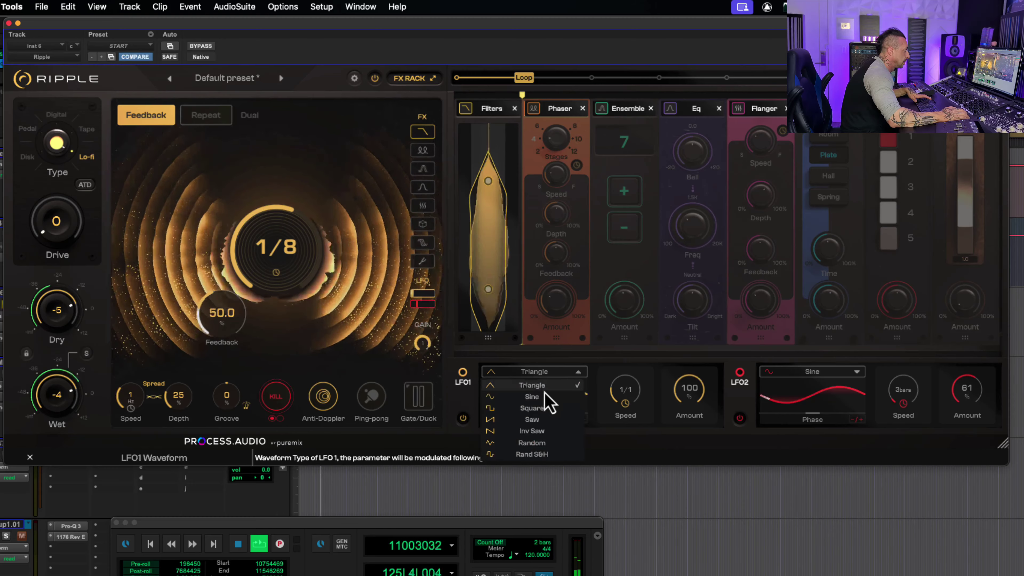
left_click(553, 403)
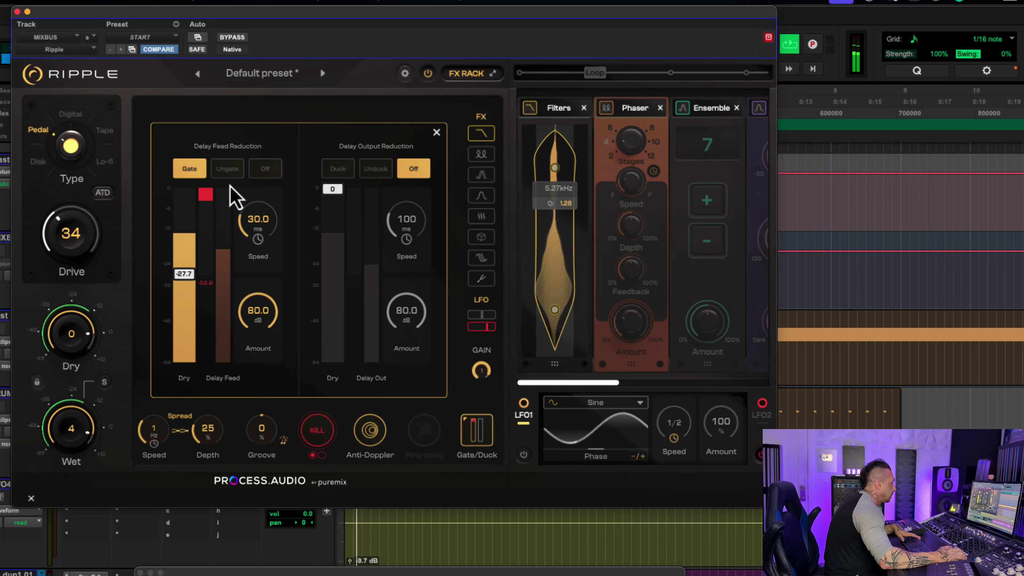
Compare Ungate and Gate for the MIXBUS delay feed reduction, finishing on Gate with the threshold at -21.8, and close the settings.
left_click(228, 169)
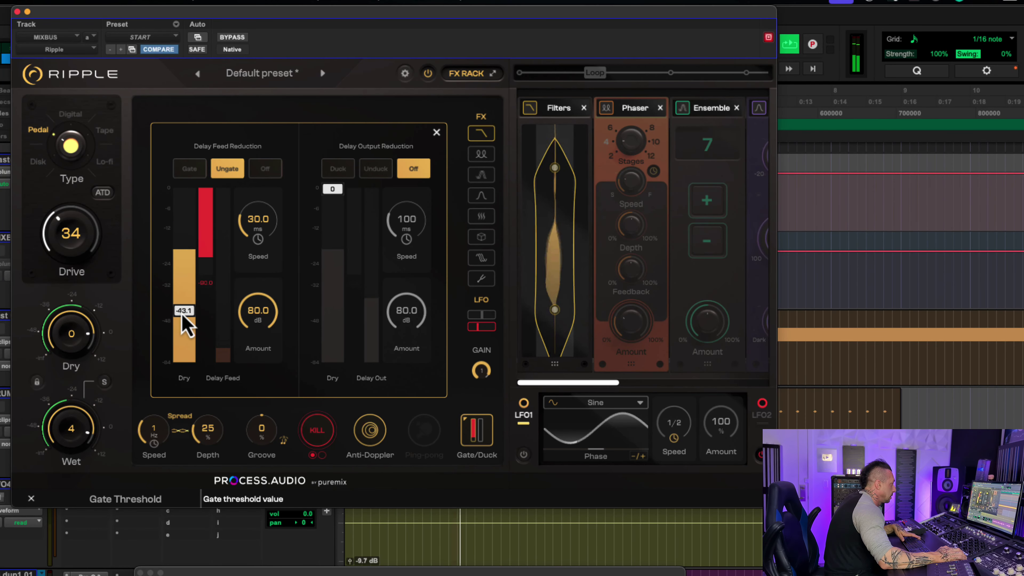
left_click_drag(181, 313, 181, 306)
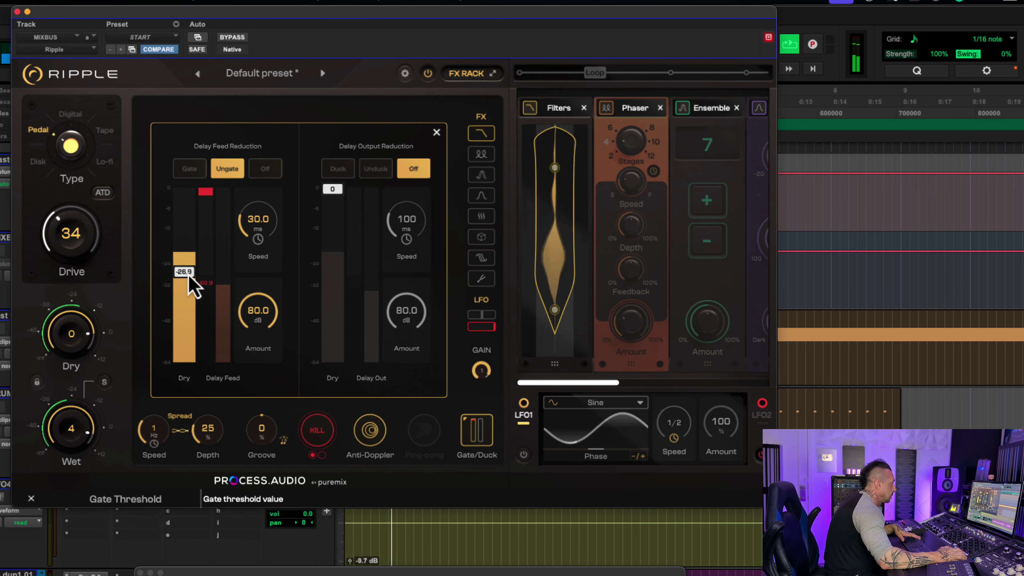
left_click(190, 171)
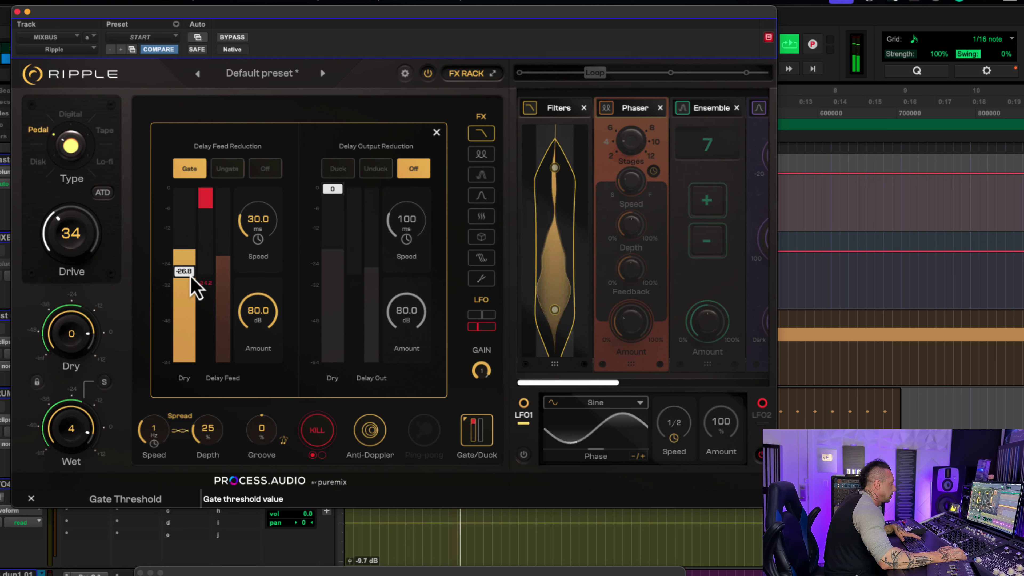
left_click_drag(190, 269, 190, 283)
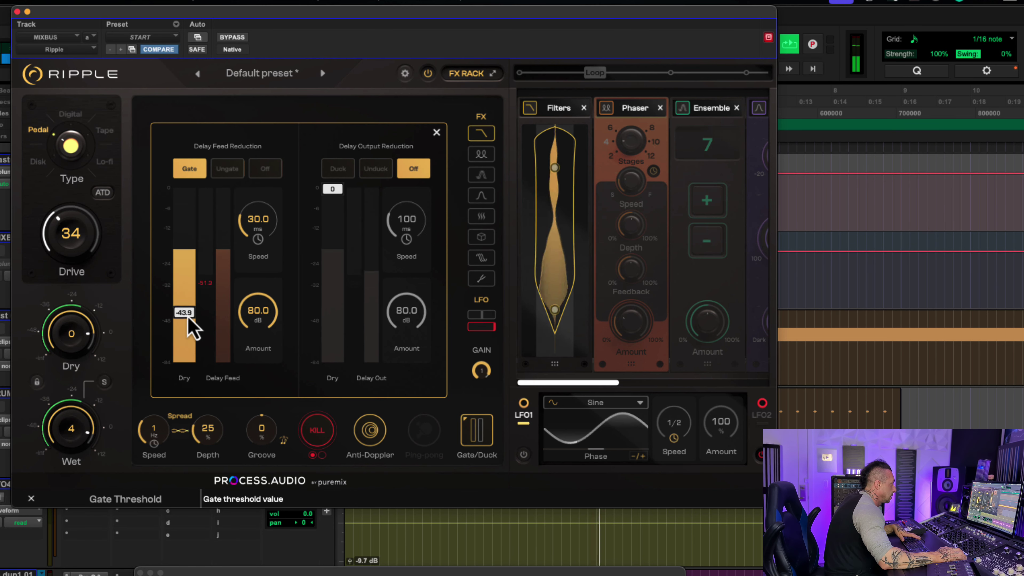
left_click_drag(193, 329, 208, 242)
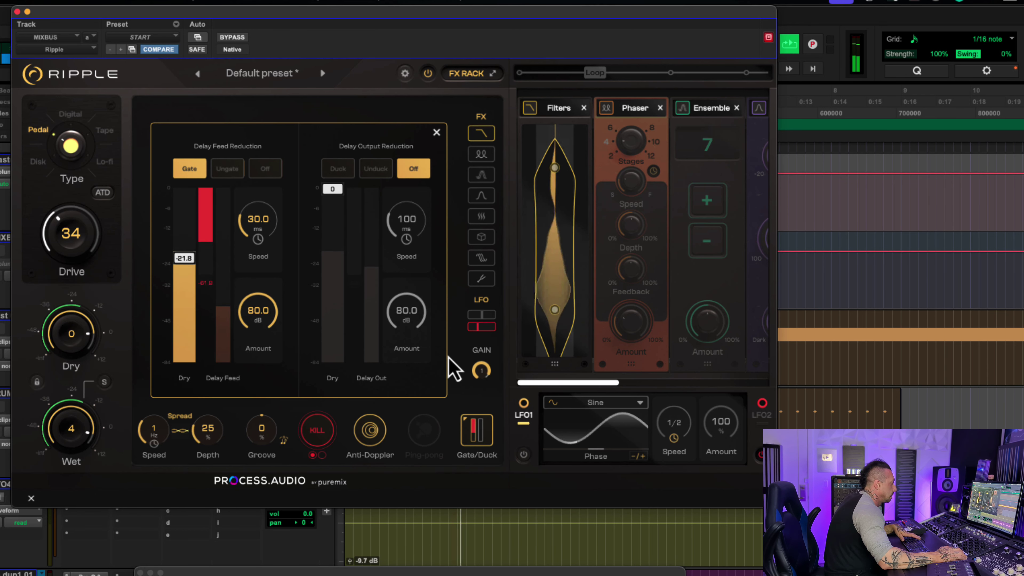
left_click(436, 132)
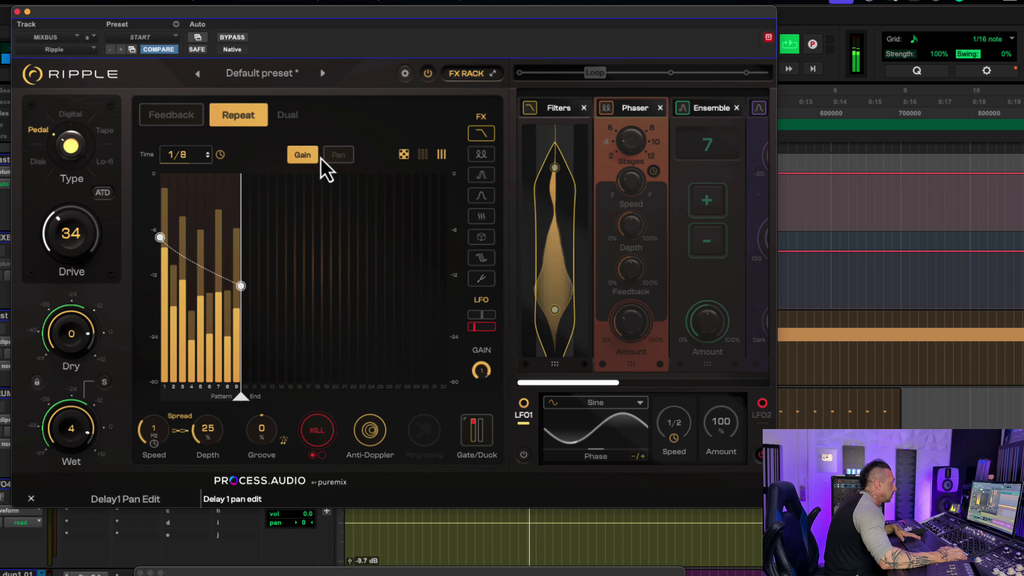
Enable Dual in Repeat mode and give the second delay a randomized gain pattern ending at step 6.
left_click(284, 120)
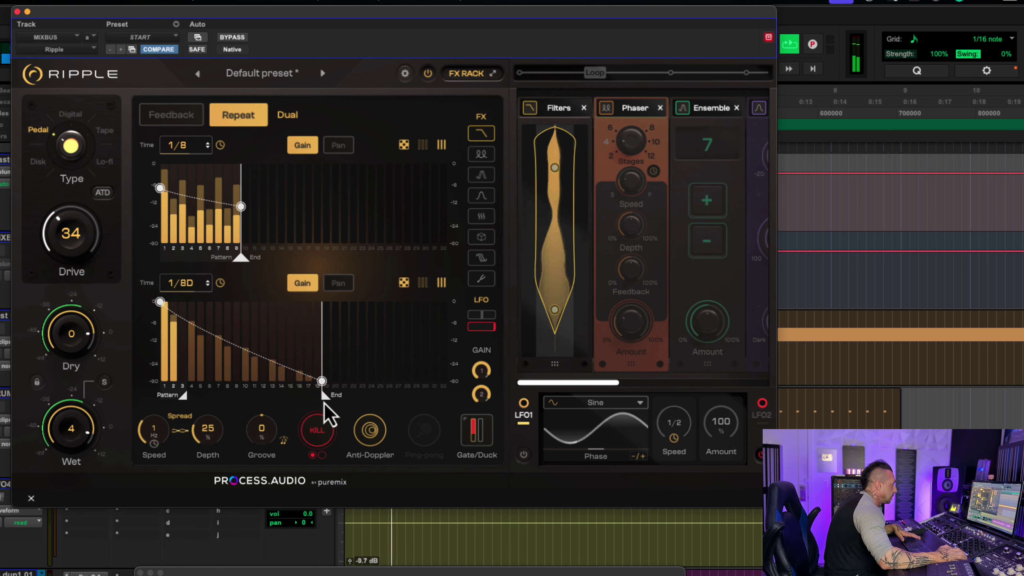
left_click_drag(324, 402, 215, 400)
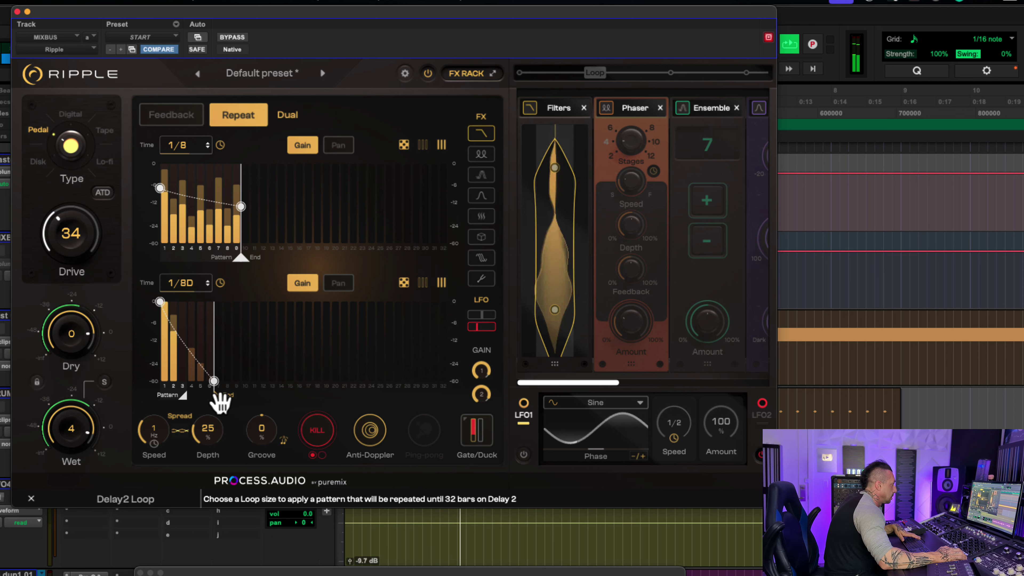
left_click(404, 283)
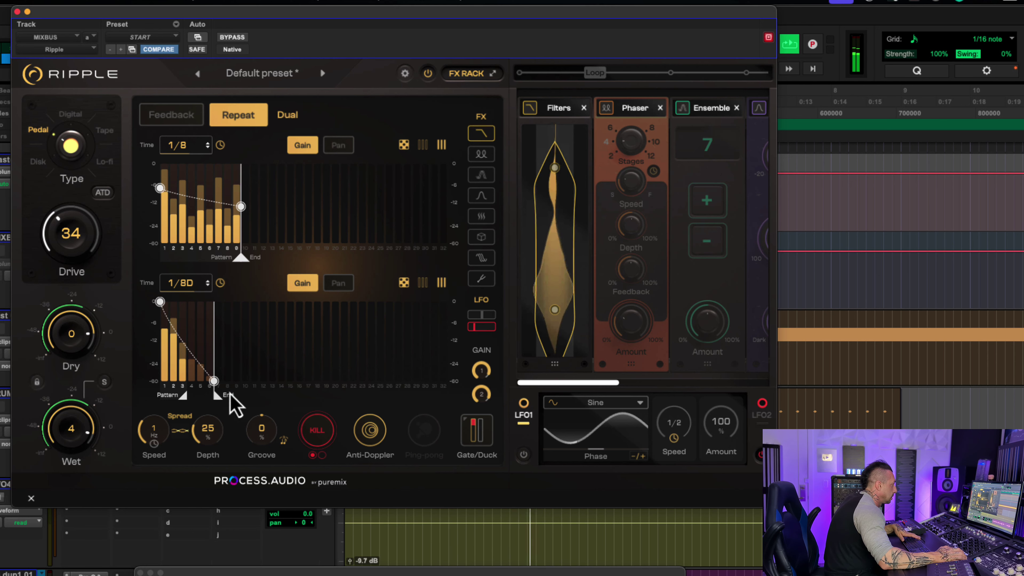
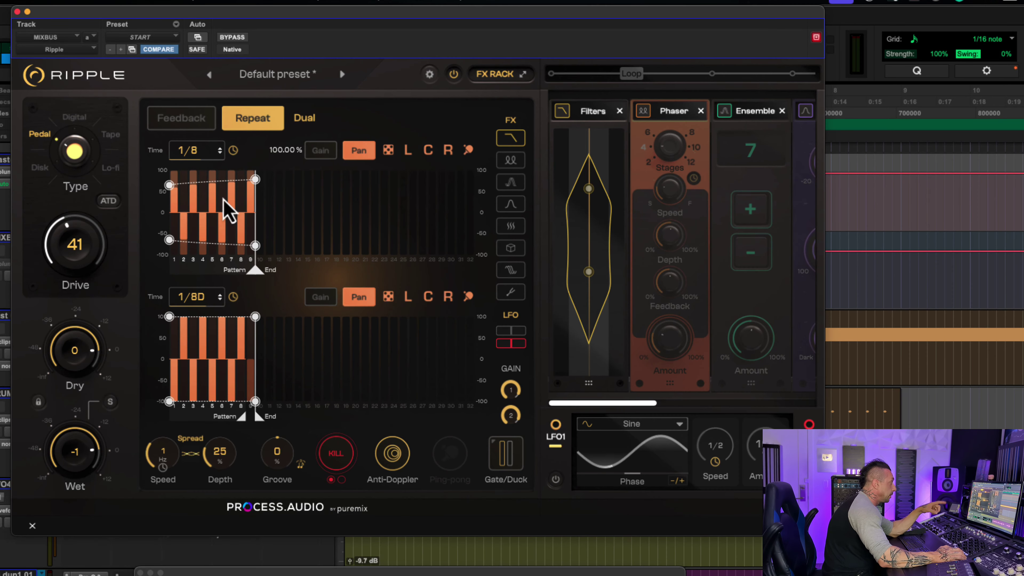
Set the Feedback delay to Dual and raise the Wet gain to -5.
left_click(304, 123)
left_click(304, 126)
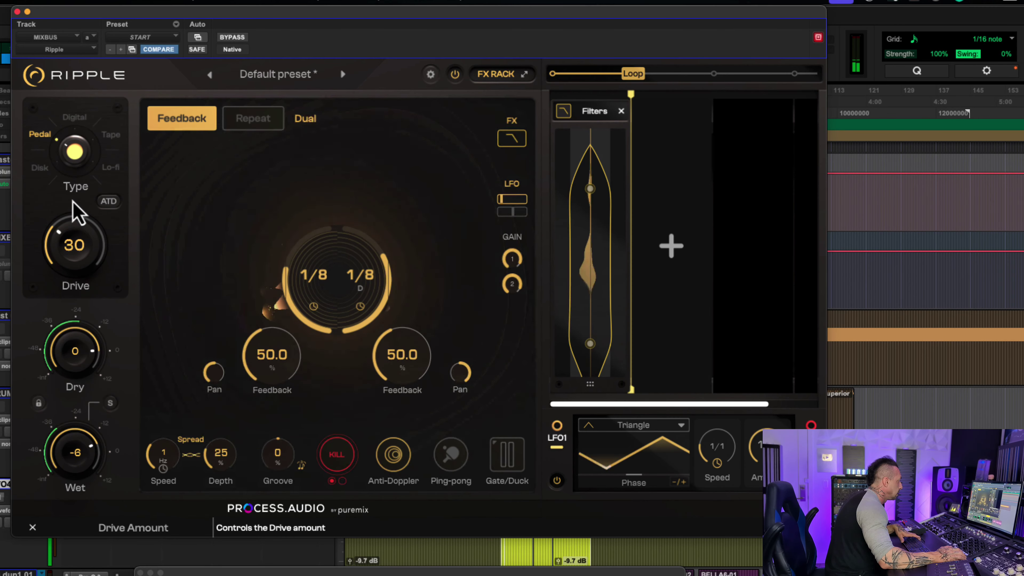
scroll(84, 464, "up", 1)
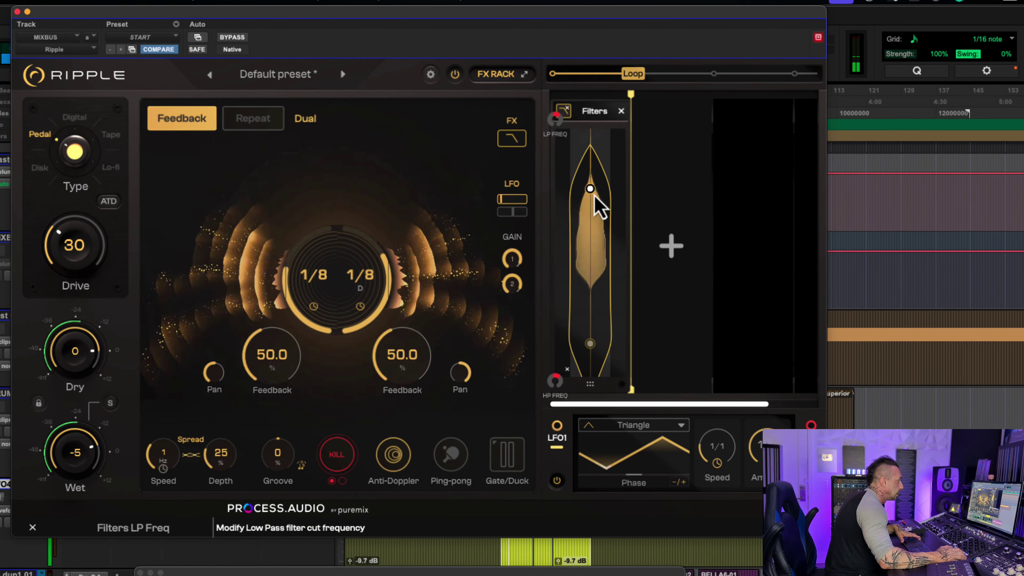
Add a Reverb module after Filters, set to Plate with the Amount at 19%.
left_click(671, 246)
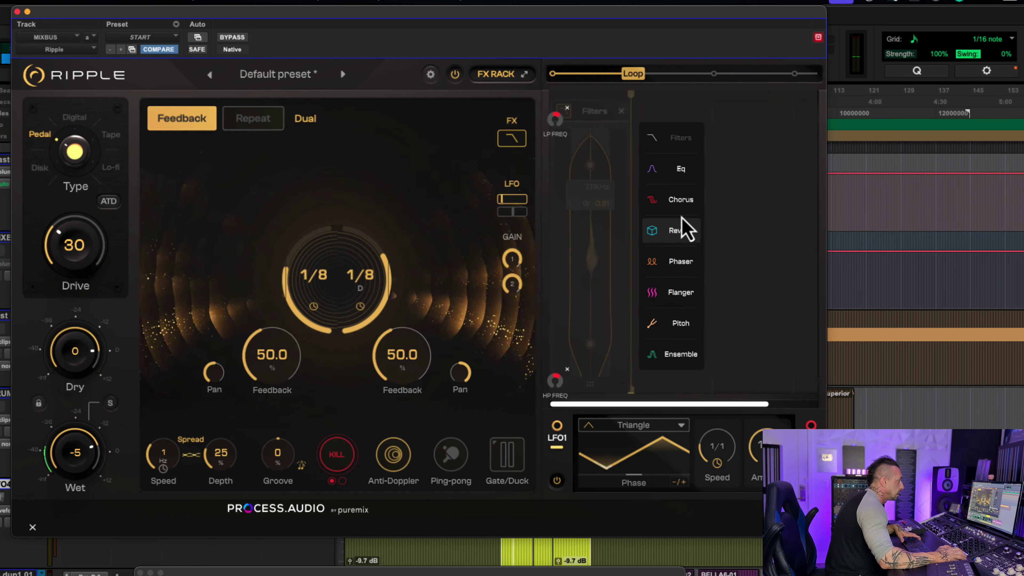
left_click(682, 227)
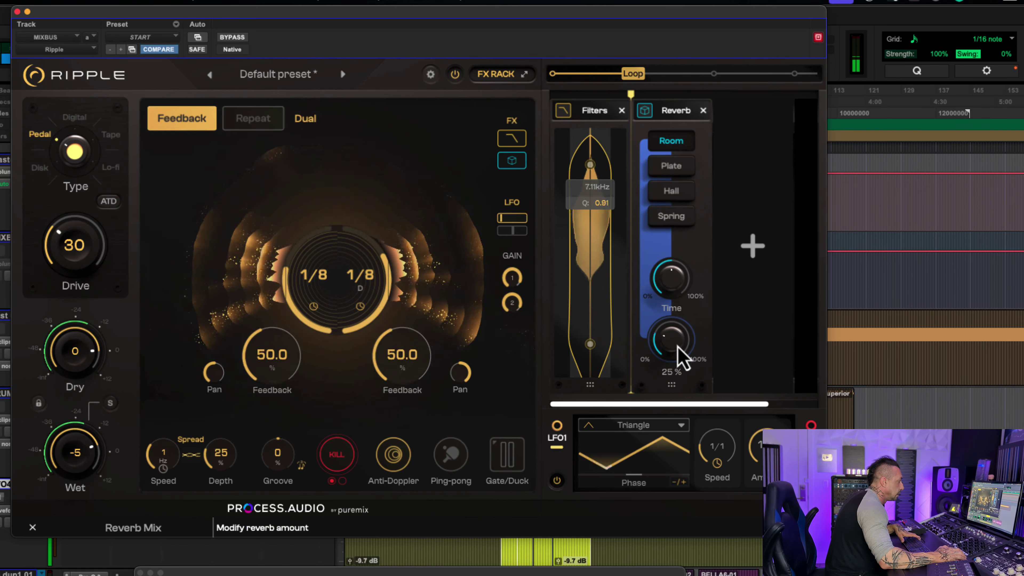
scroll(677, 347, "down", 4)
left_click(672, 167)
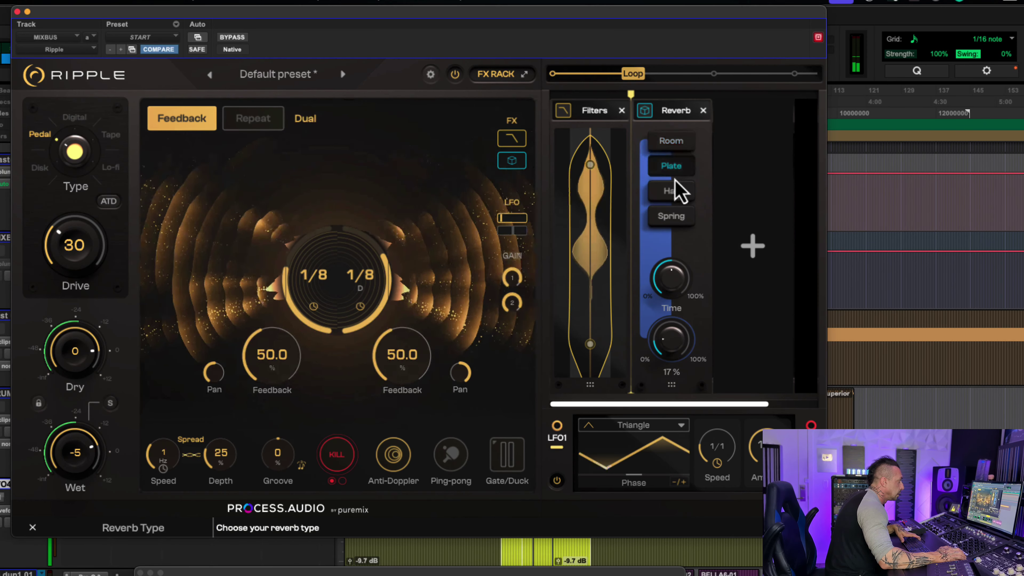
scroll(679, 349, "up", 1)
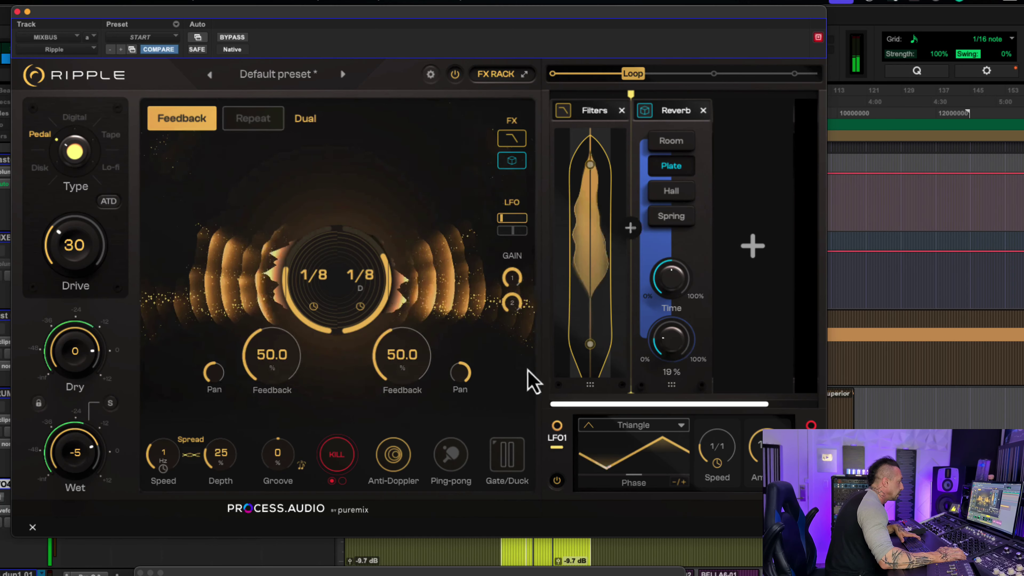
Lower the Wet gain to -8 and duck the delay output with a threshold of -24.7 and an Amount of 12 dB.
scroll(93, 458, "down", 3)
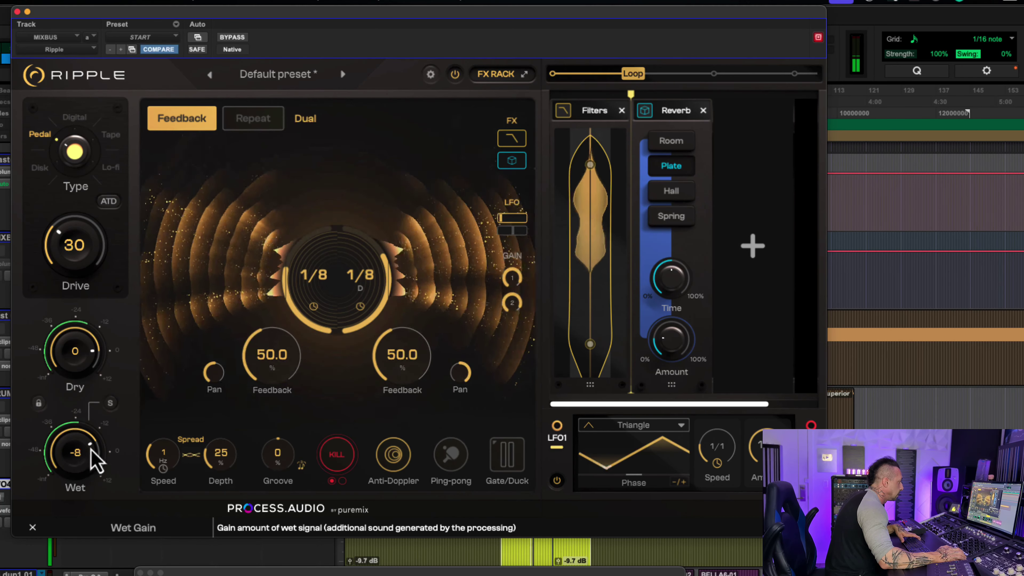
left_click(505, 456)
left_click(360, 176)
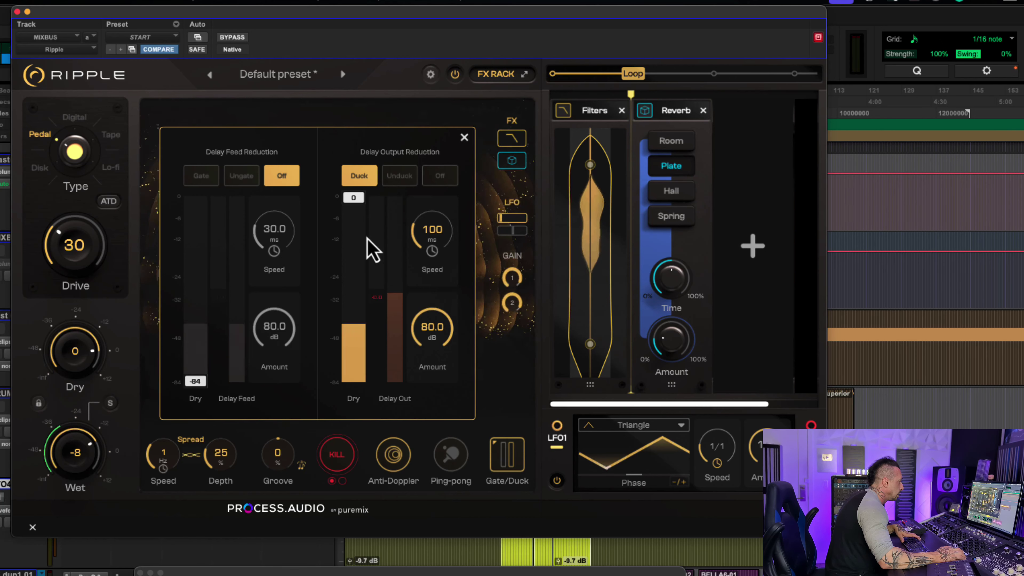
left_click_drag(353, 200, 360, 276)
left_click_drag(420, 329, 434, 399)
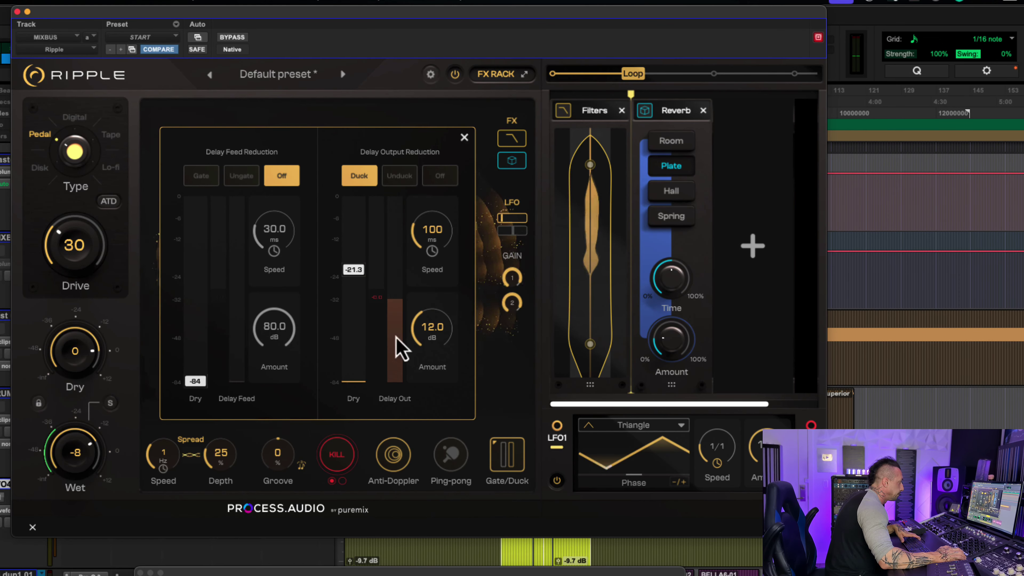
left_click_drag(361, 286, 365, 296)
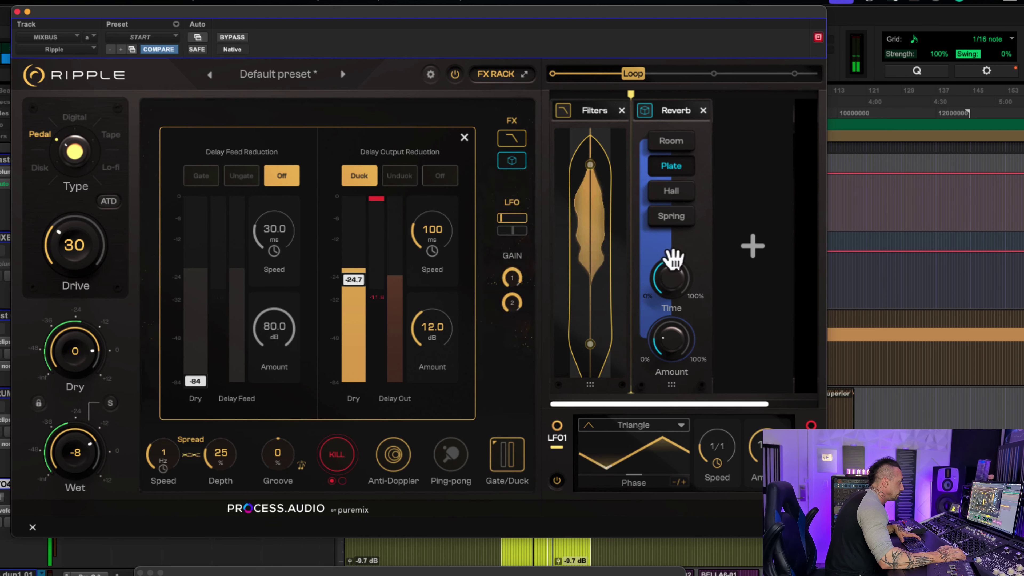
Add a Chorus module after Reverb, switch off chorus color 4, and set its Amount to 42%.
left_click(753, 245)
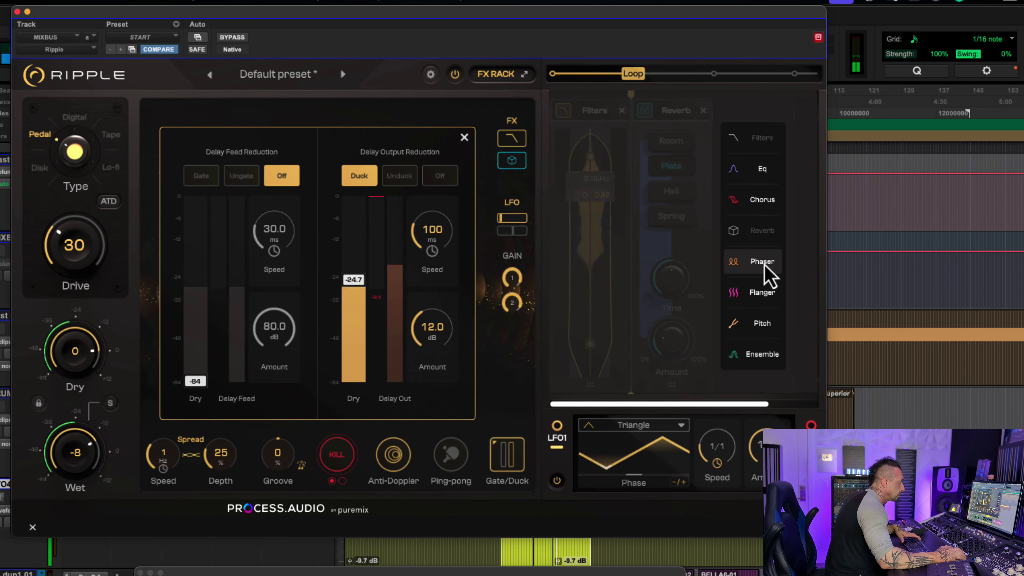
left_click(769, 208)
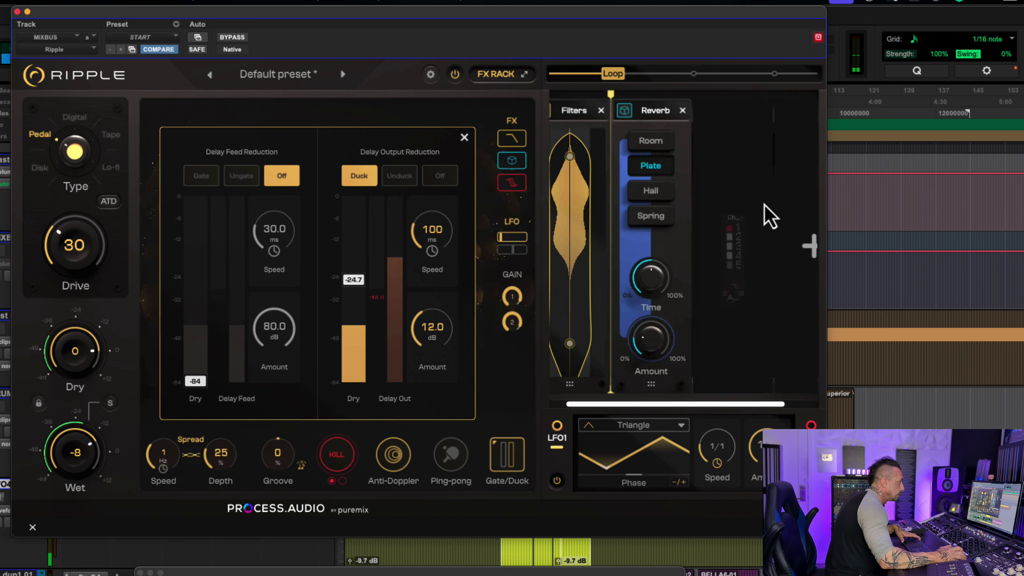
left_click_drag(694, 354, 695, 392)
left_click(684, 244)
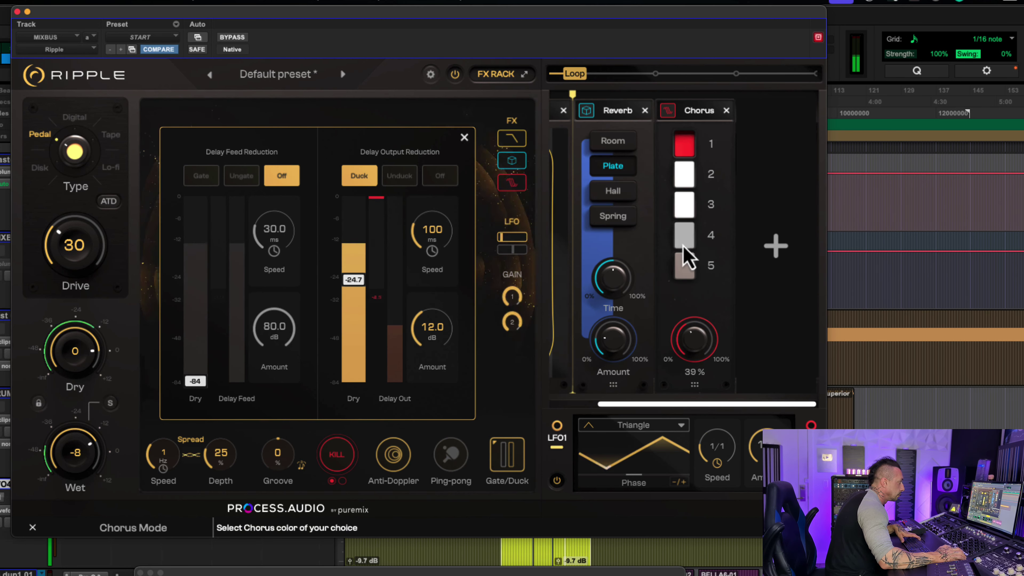
left_click_drag(697, 344, 696, 339)
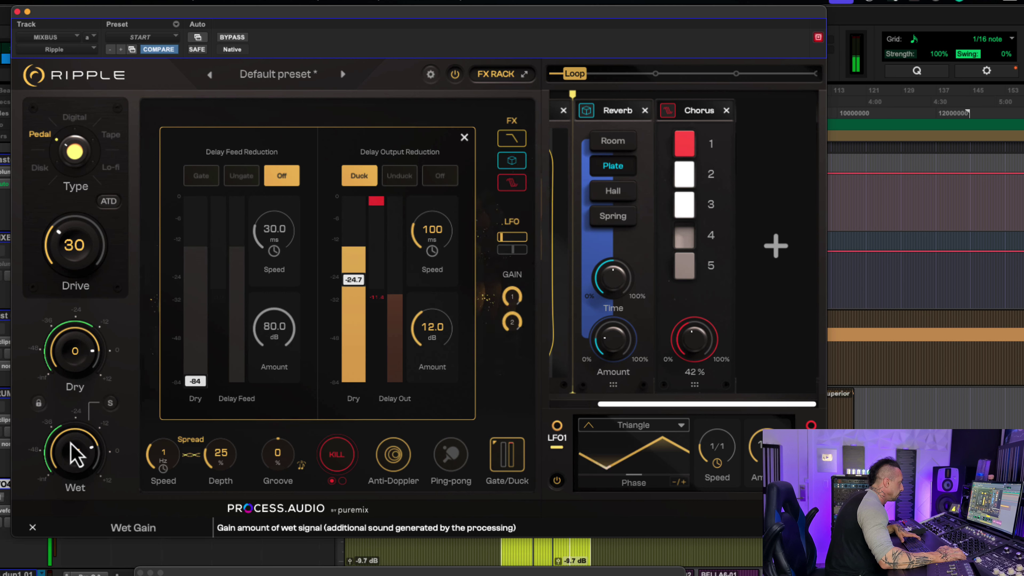
Raise the Wet gain to -4 and set the Groove to 2%.
scroll(75, 454, "down", 4)
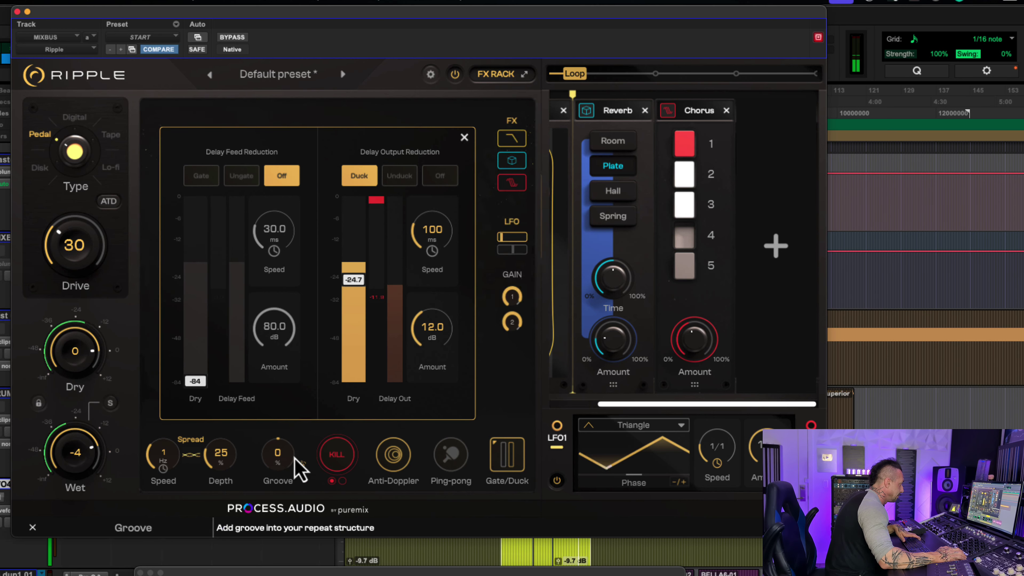
scroll(295, 458, "up", 1)
scroll(295, 455, "up", 1)
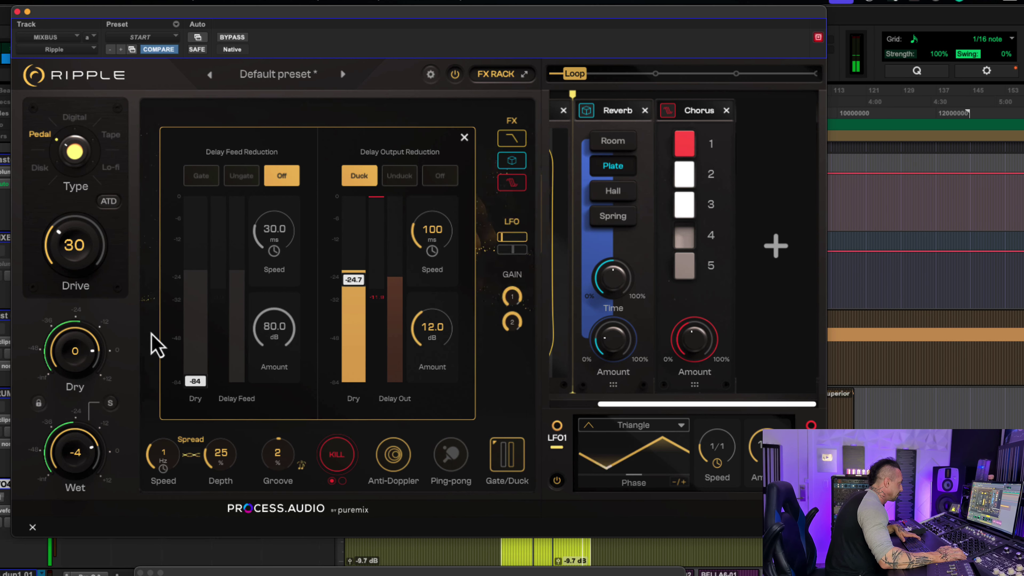
Switch the delay Type to Lo-fi and set the Drive to 18.
left_click(88, 102)
left_click_drag(88, 102, 87, 81)
left_click_drag(92, 235, 92, 231)
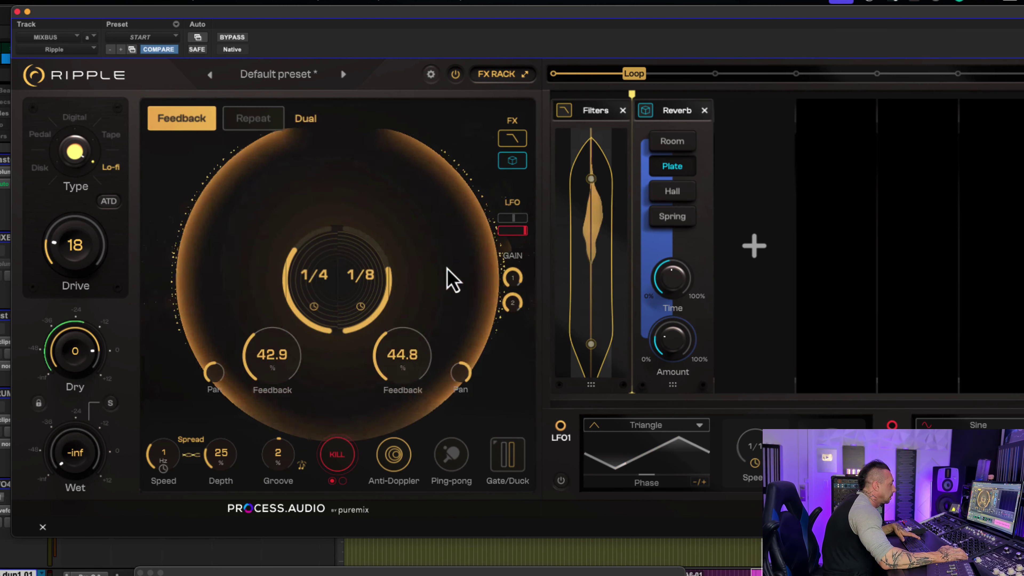
Set delay 1's Feedback to 33.9% and bring the Wet gain up to -4.
left_click_drag(281, 359, 276, 370)
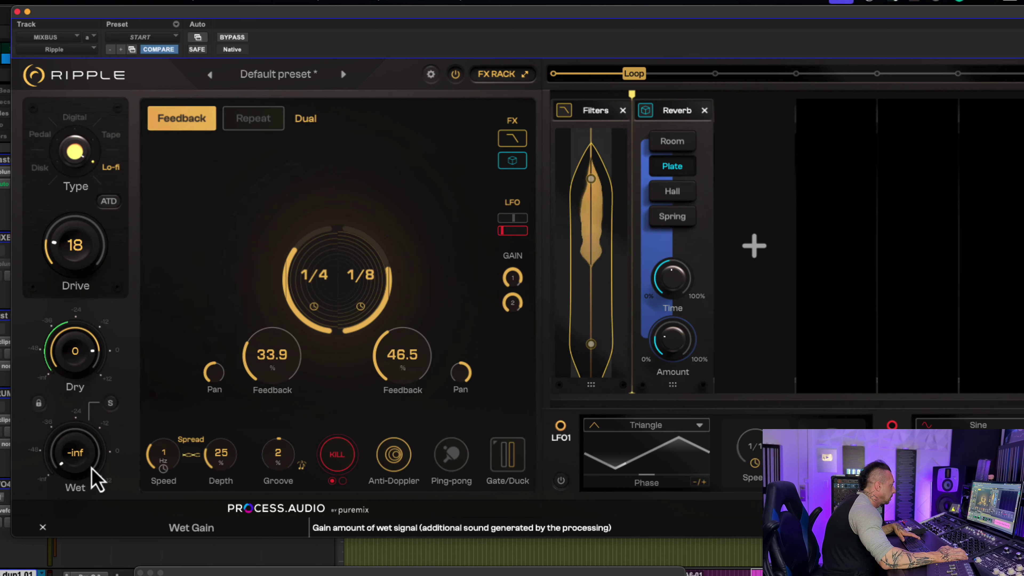
left_click_drag(89, 342, 89, 337)
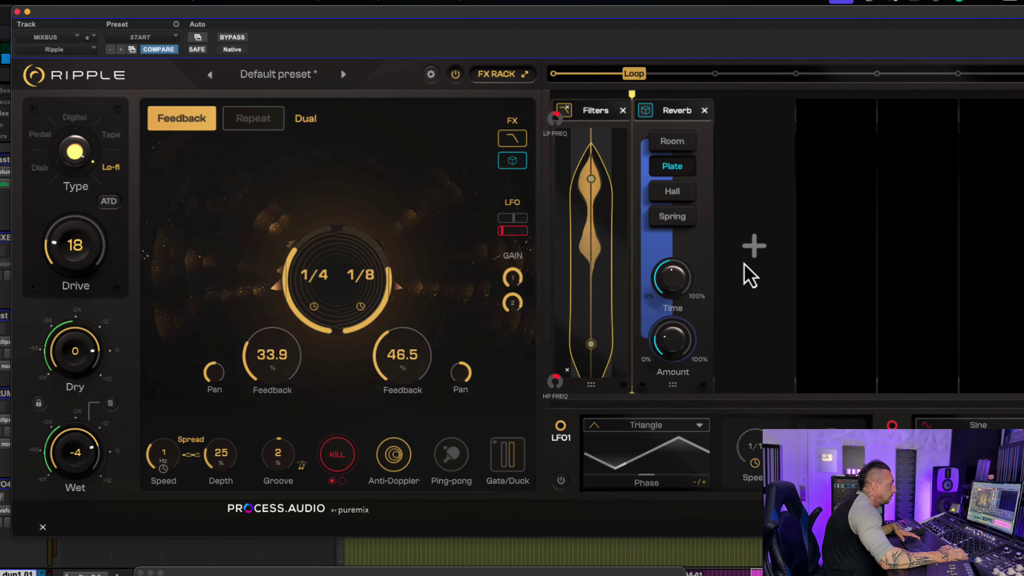
Add an Ensemble module after Reverb, lower its Amount below 20%, and readjust the Wet gain.
left_click(742, 255)
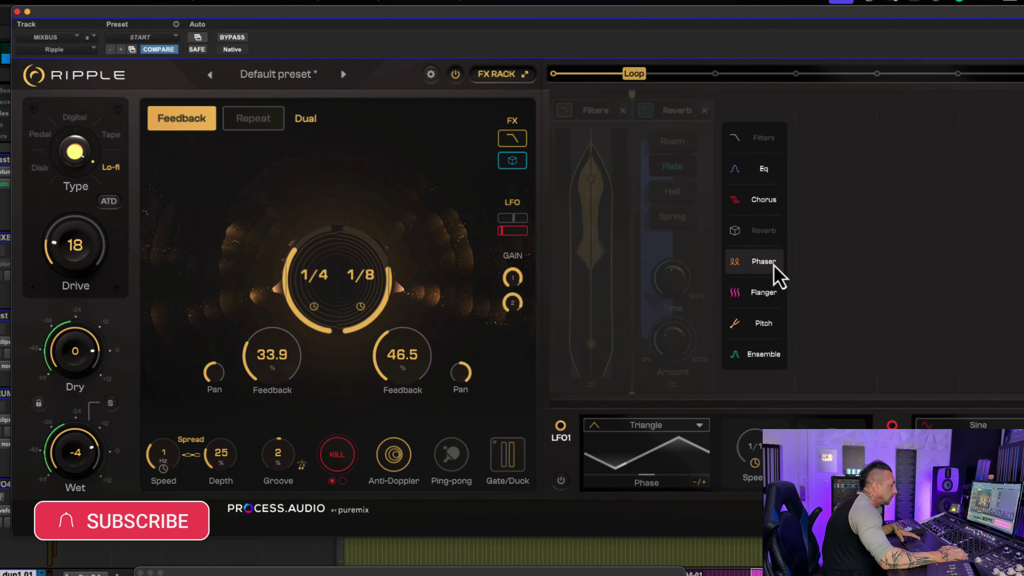
left_click(769, 356)
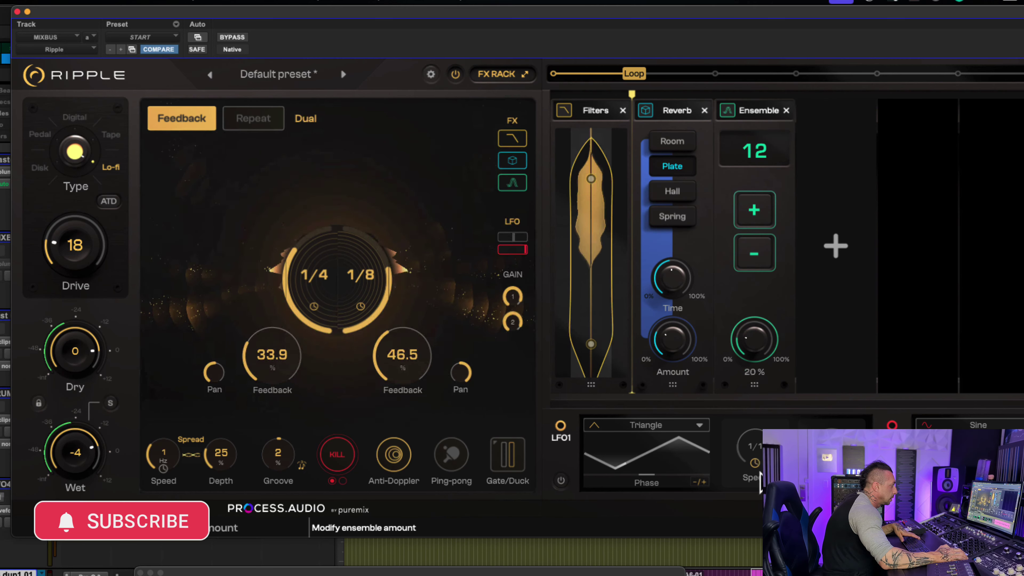
left_click_drag(764, 387, 763, 397)
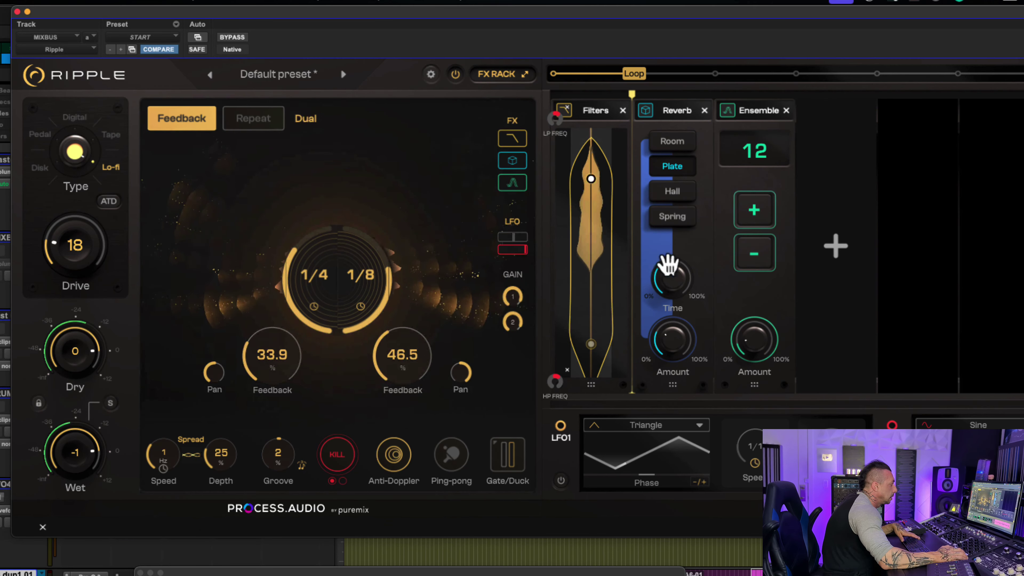
left_click_drag(752, 345, 753, 350)
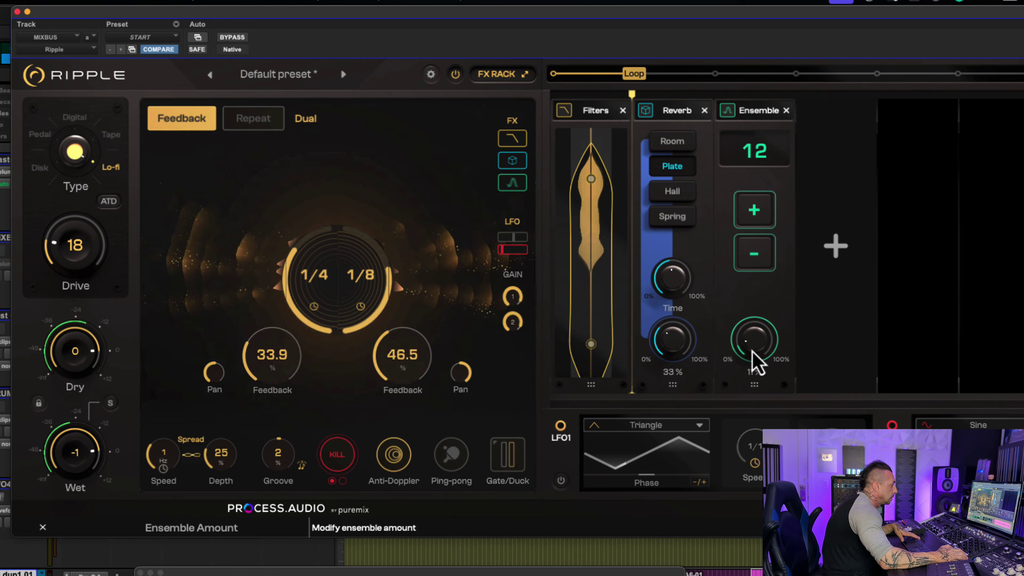
left_click_drag(82, 447, 82, 457)
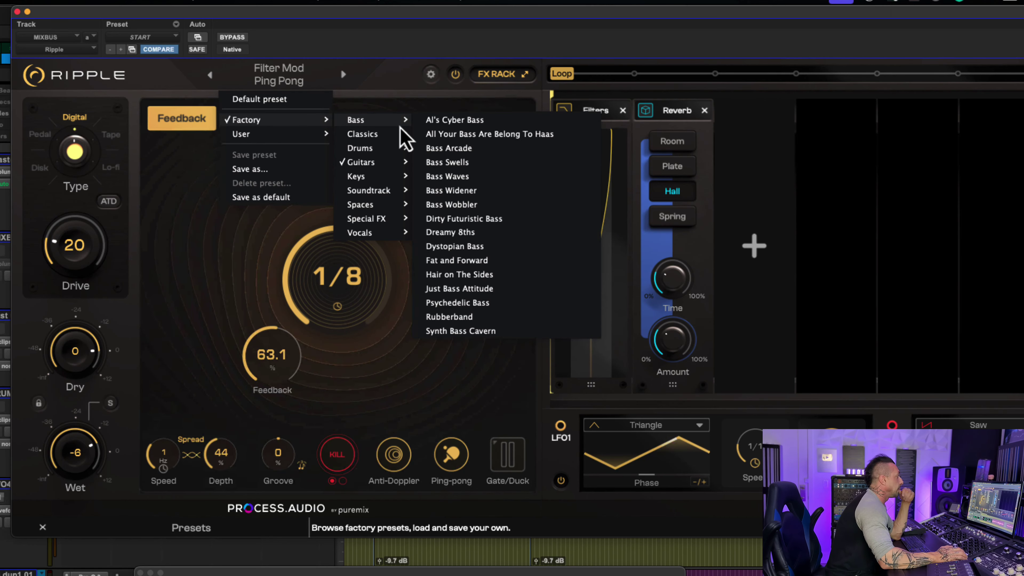
Load the factory guitar preset Acoustic Chorus, shorten delay 1 to 38.3 ms, and compare it against bypass.
left_click(444, 162)
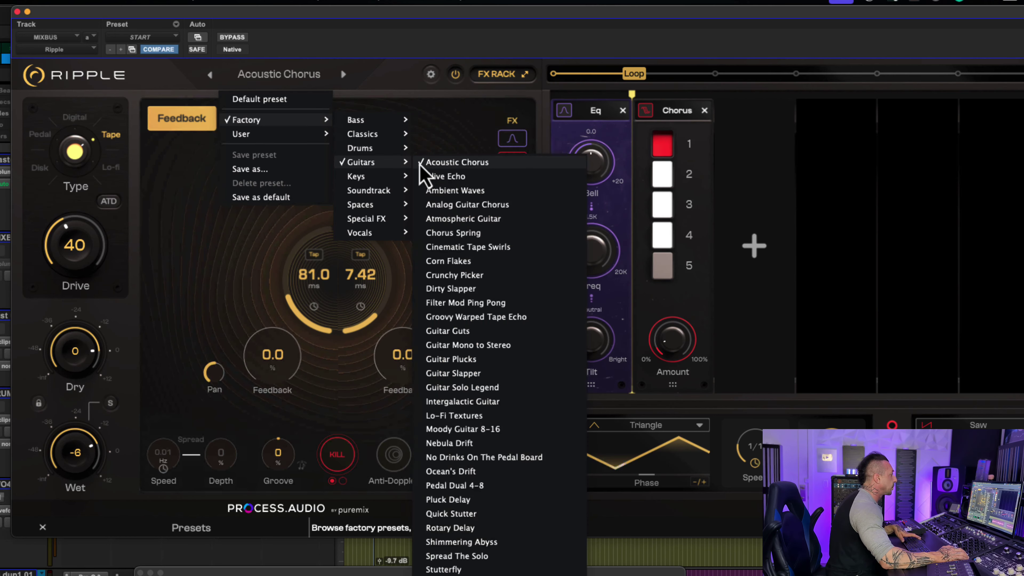
left_click(219, 229)
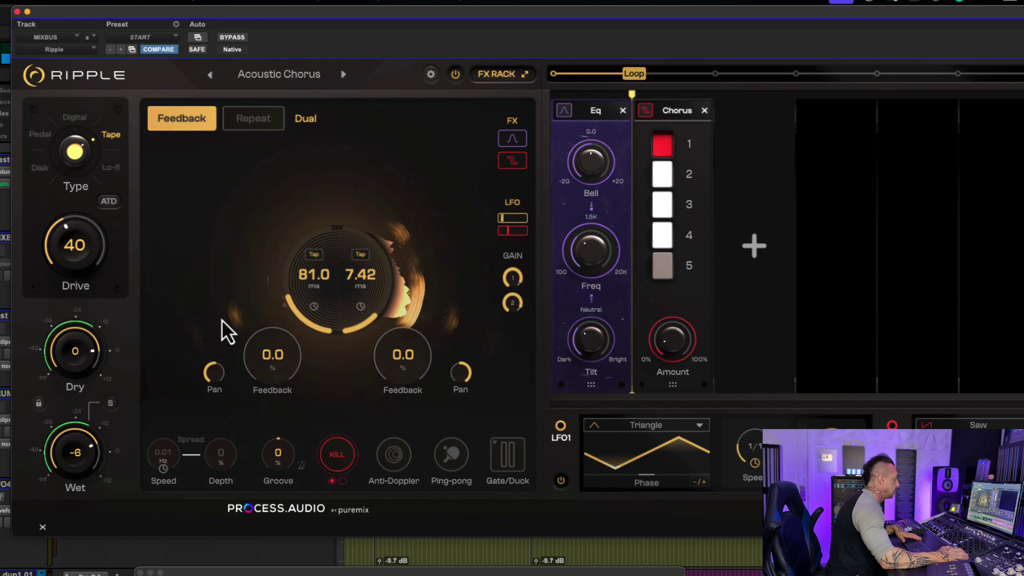
left_click_drag(312, 307, 316, 316)
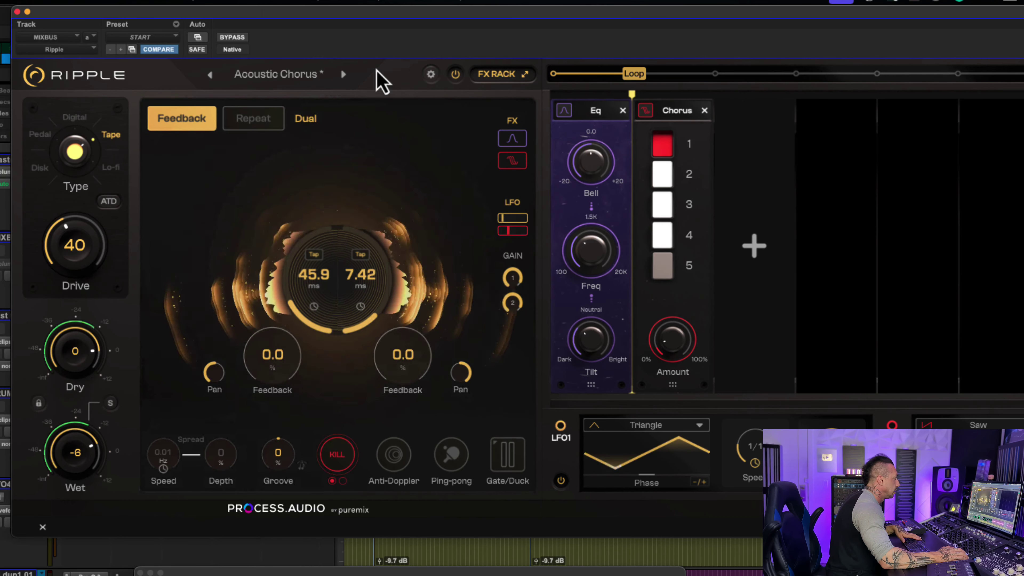
left_click(233, 37)
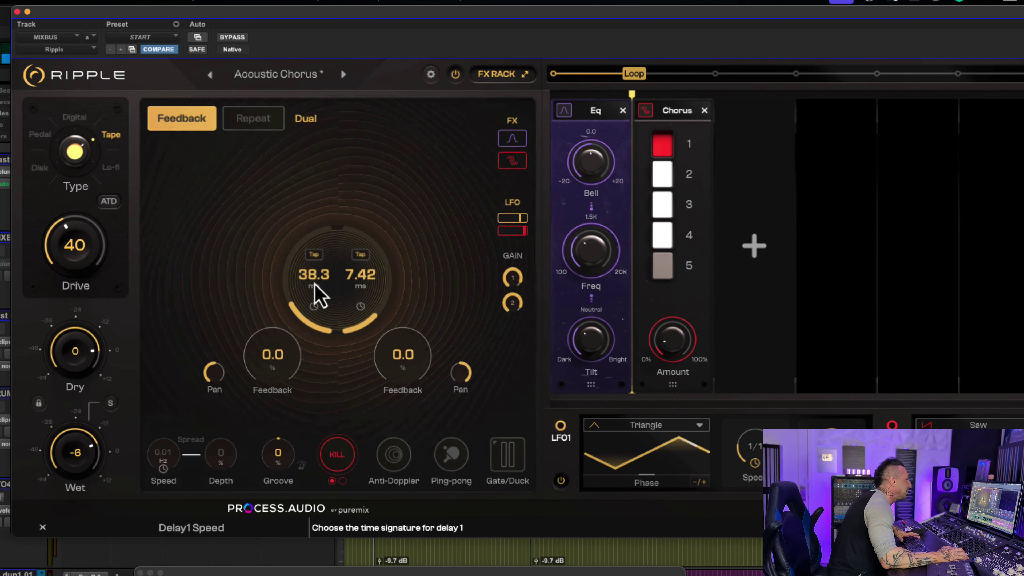
Audition the Chorus Spring preset with the Wet gain at -5, followed by Cinematic Tape Swirls.
left_click(343, 75)
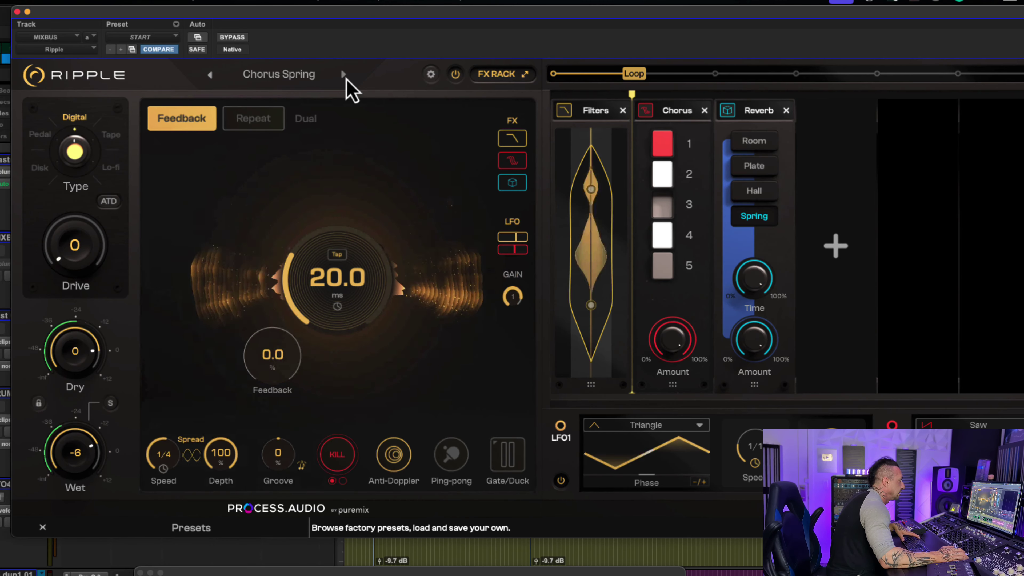
left_click_drag(75, 476, 73, 465)
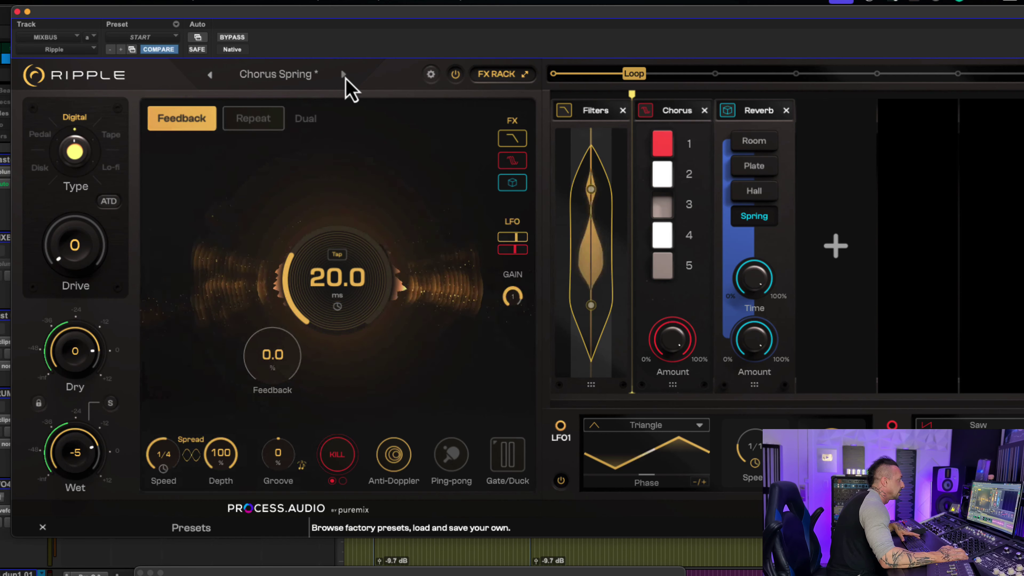
left_click(343, 75)
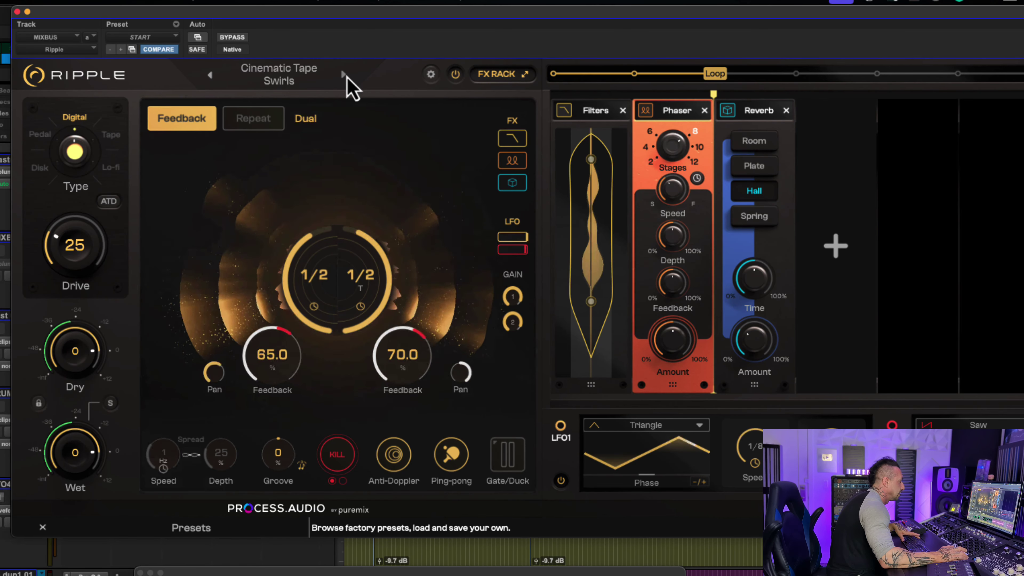
Load the Corn Flakes preset, set delay 2 to 1/8 triplet, and raise the Wet gain to -2 and lock it.
left_click(344, 75)
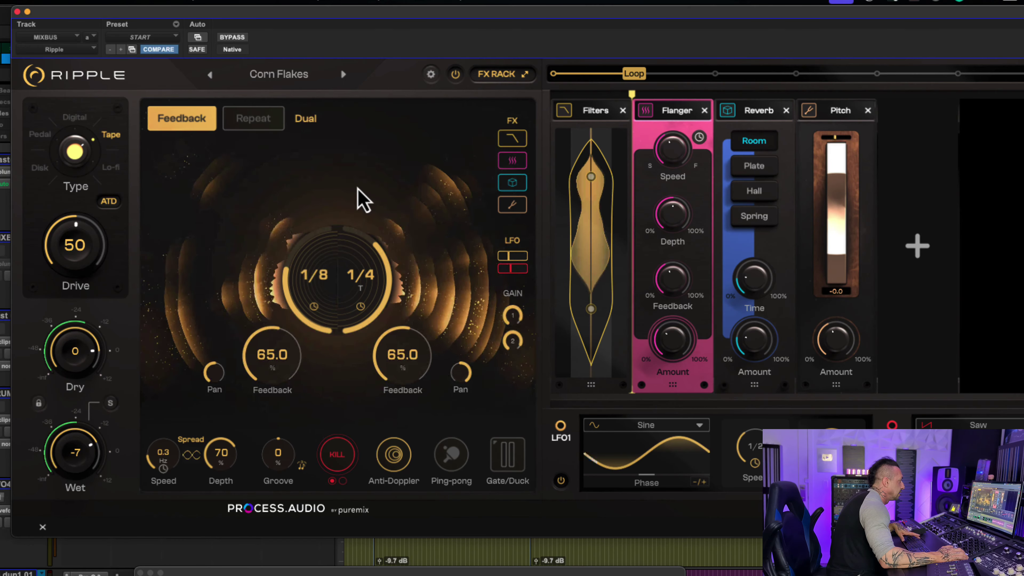
left_click_drag(356, 278, 361, 313)
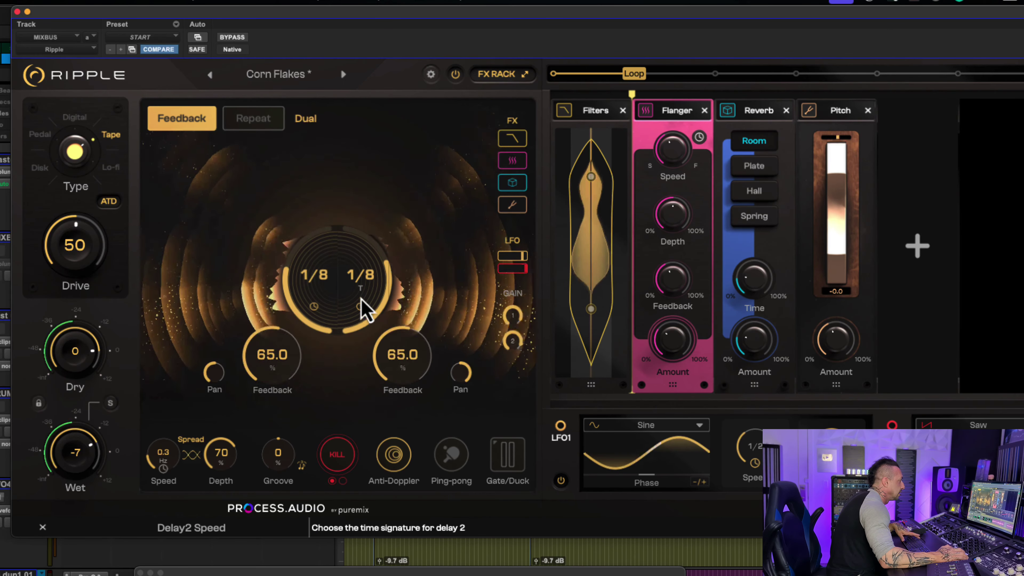
left_click_drag(50, 468, 53, 440)
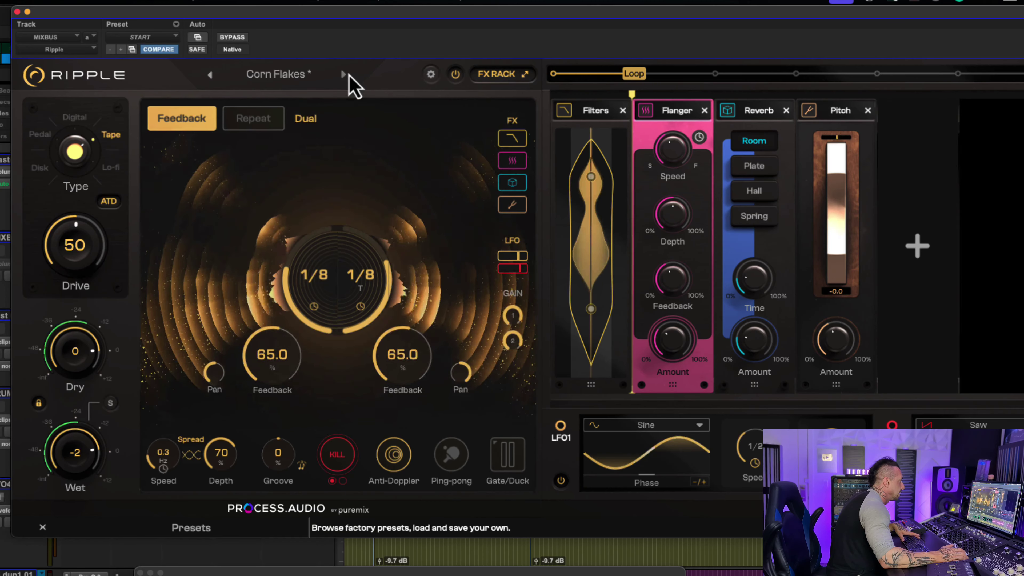
Audition the guitar presets Crunchy Picker, Dirty Slapper and Filter Mod Ping Pong, continuing on to Guitar Solo Legend.
left_click(344, 76)
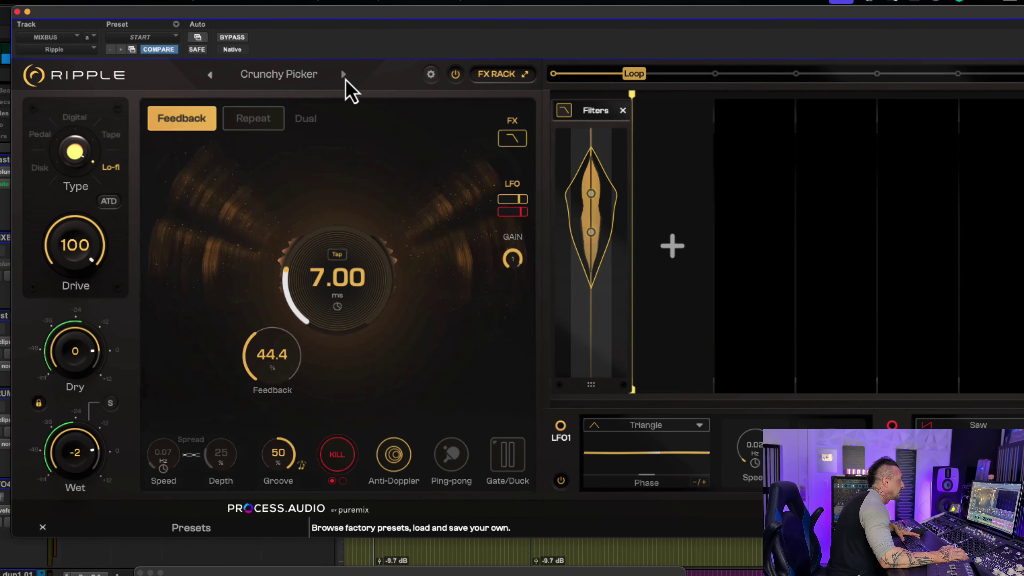
left_click(343, 76)
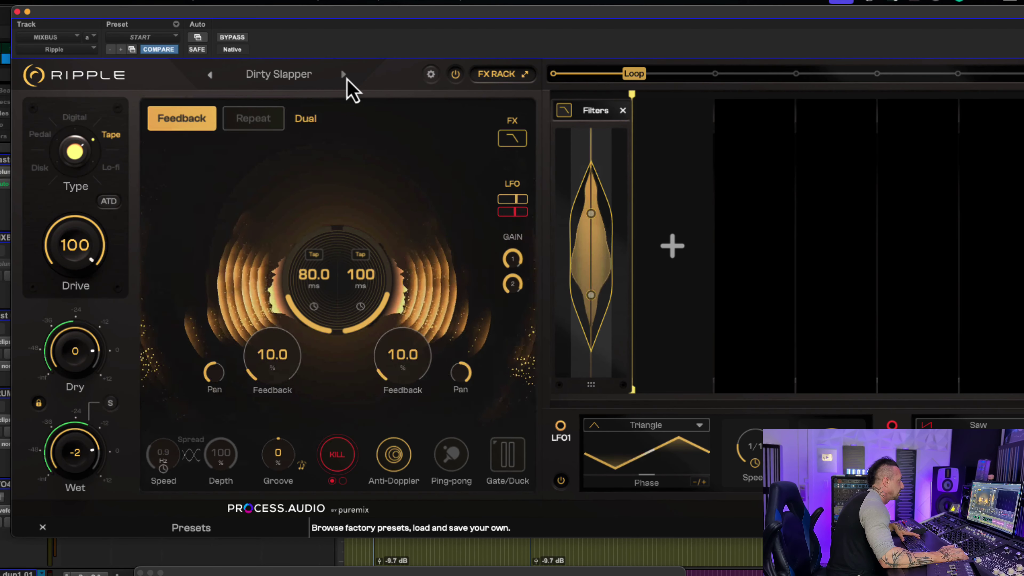
left_click(345, 75)
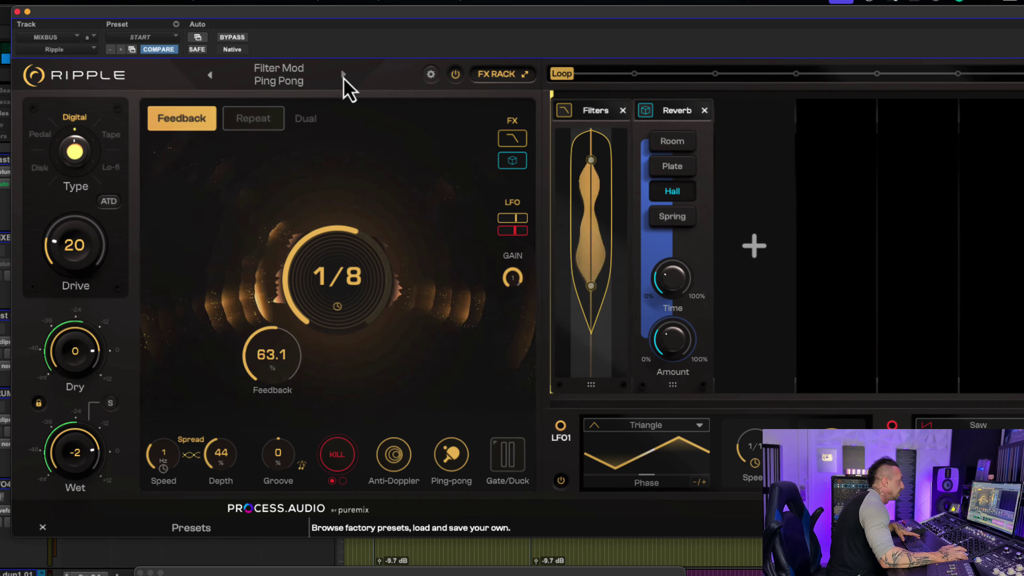
left_click(343, 75)
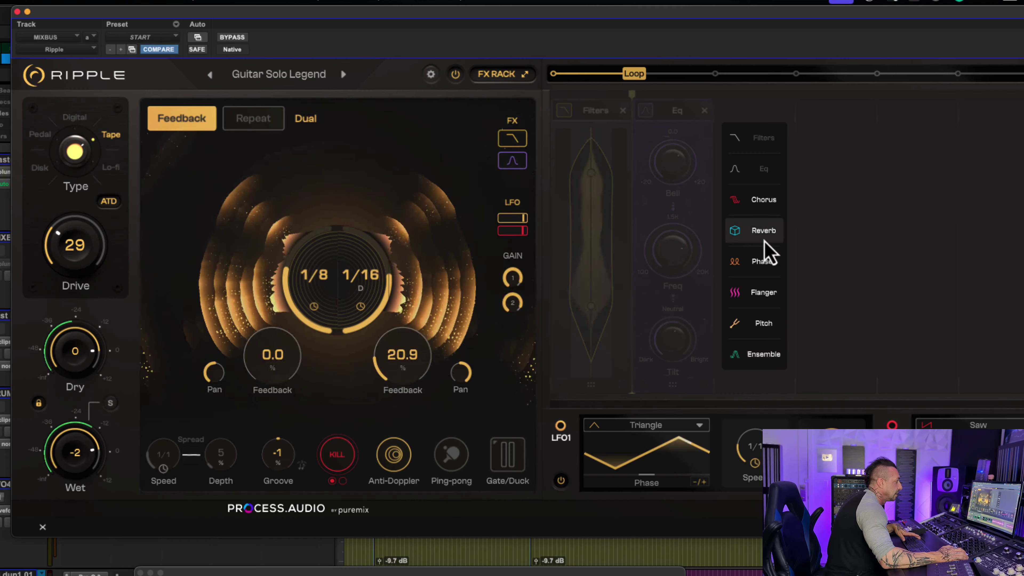
Add a Plate Reverb after the Eq with Amount 39% and Time 46%, and compare it against bypass before stopping playback.
left_click(768, 250)
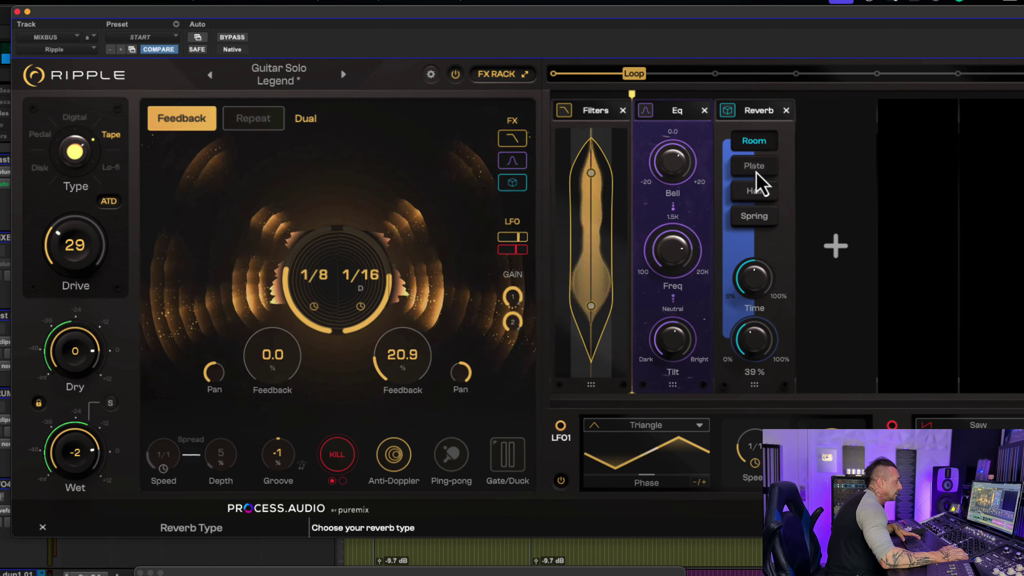
left_click(757, 170)
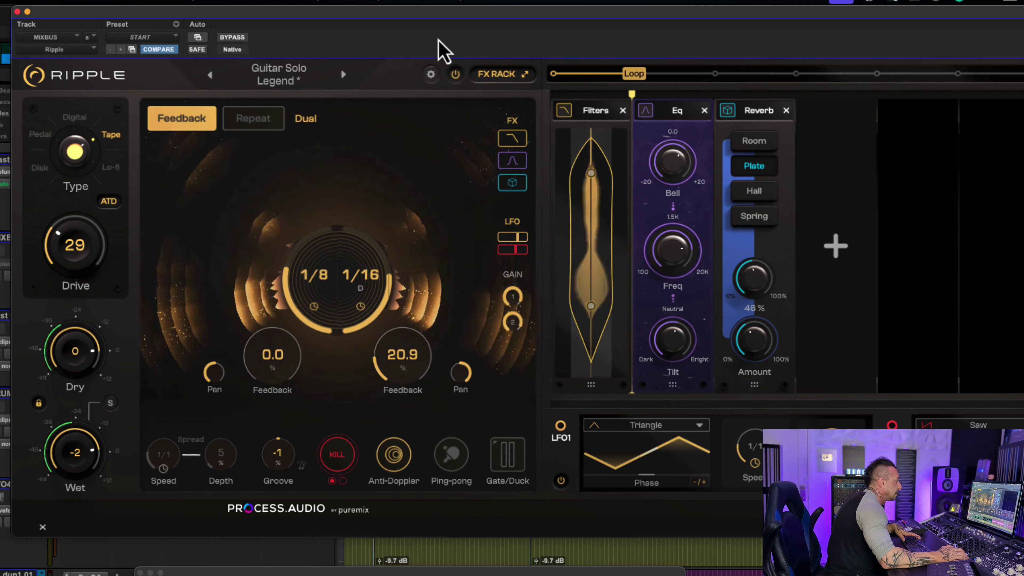
left_click(242, 39)
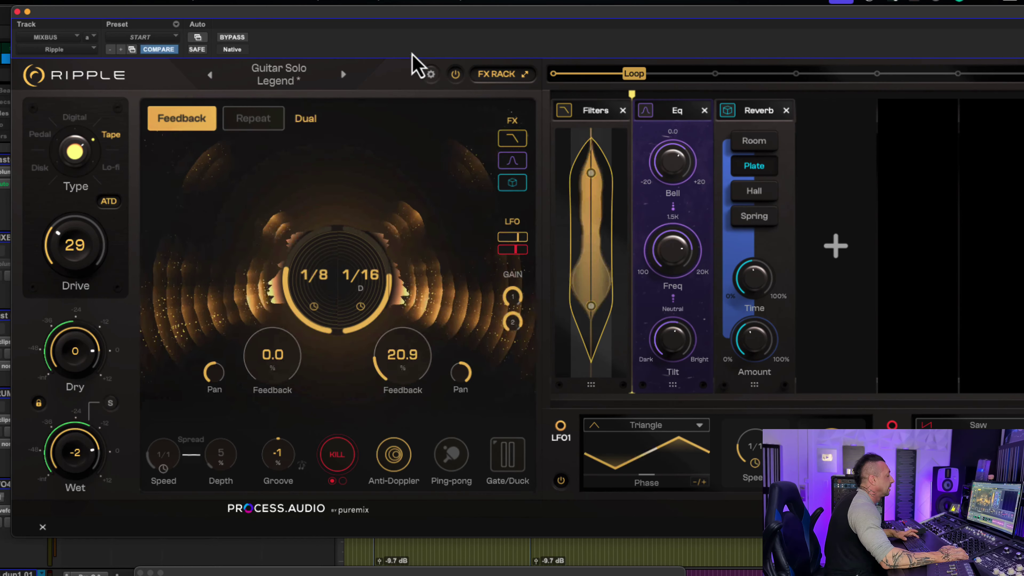
key("space")
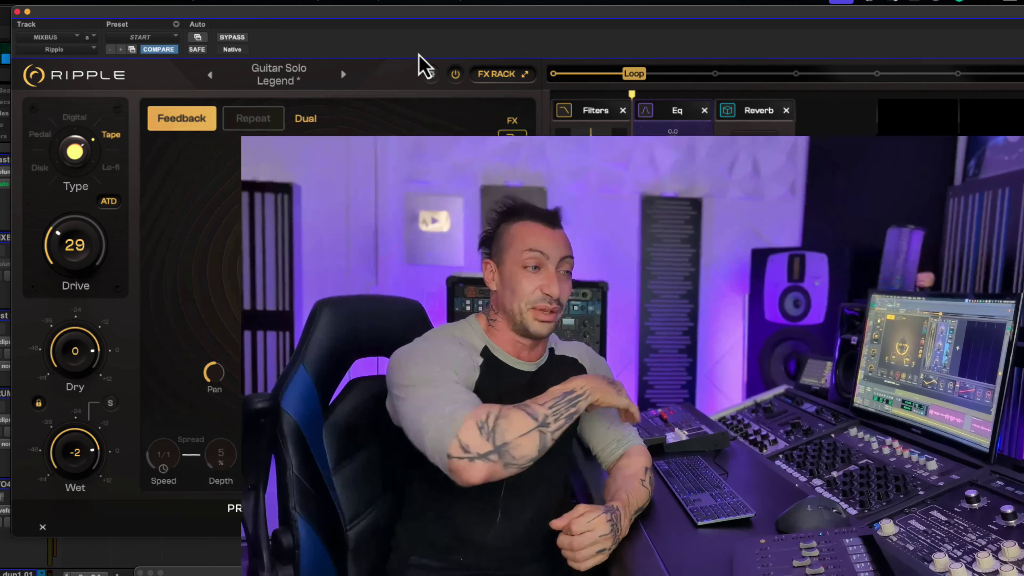